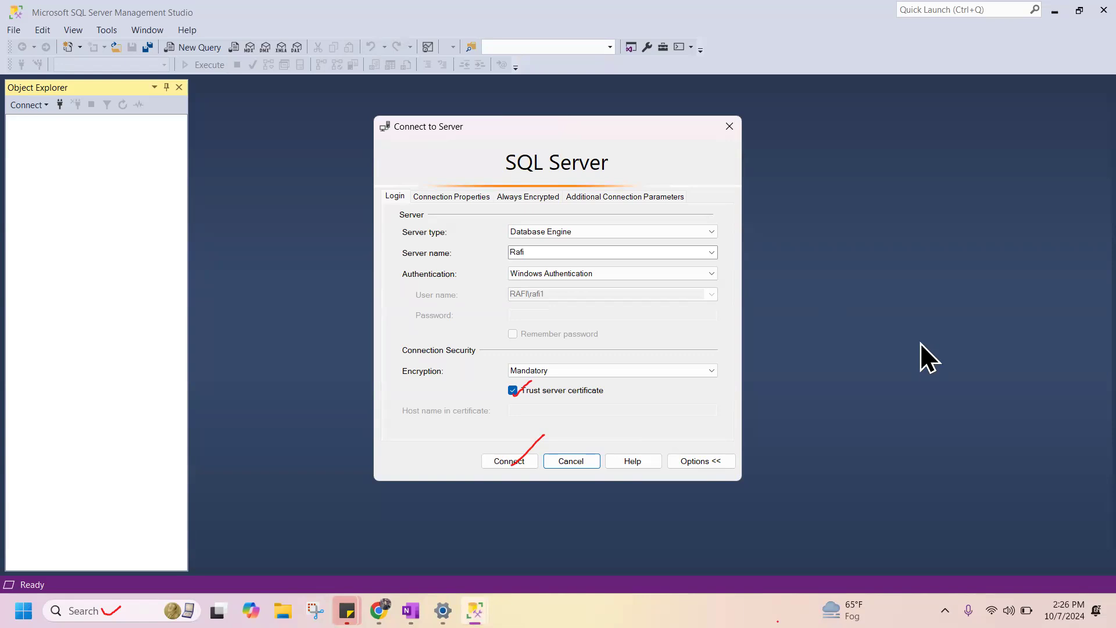
Open Command Prompt and run the hostname command to get the computer's name.
left_click(127, 609)
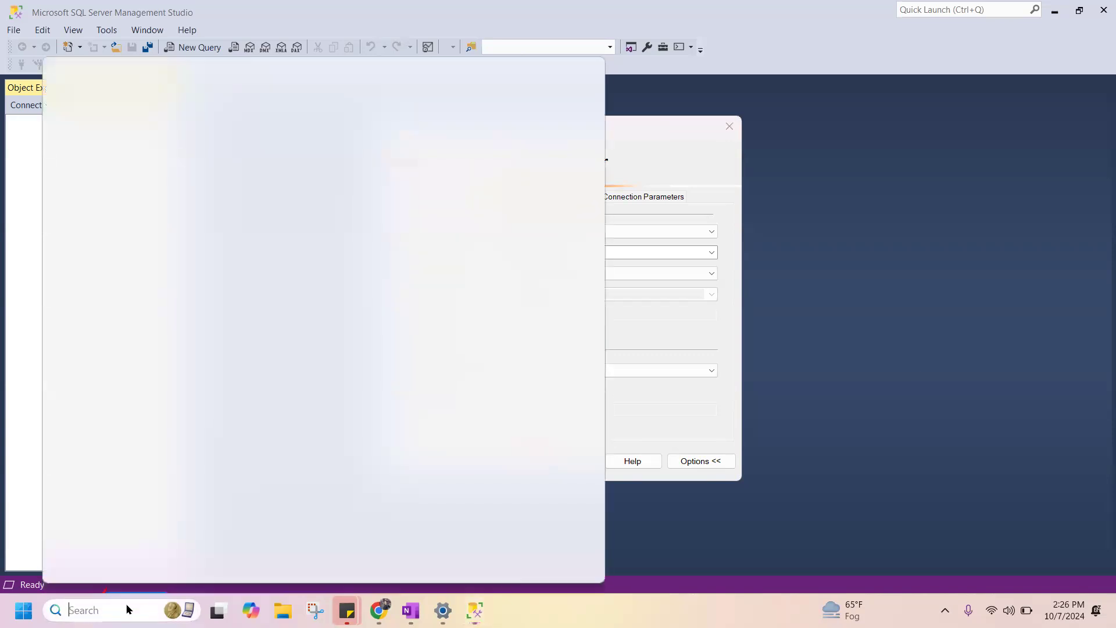
type("qmd")
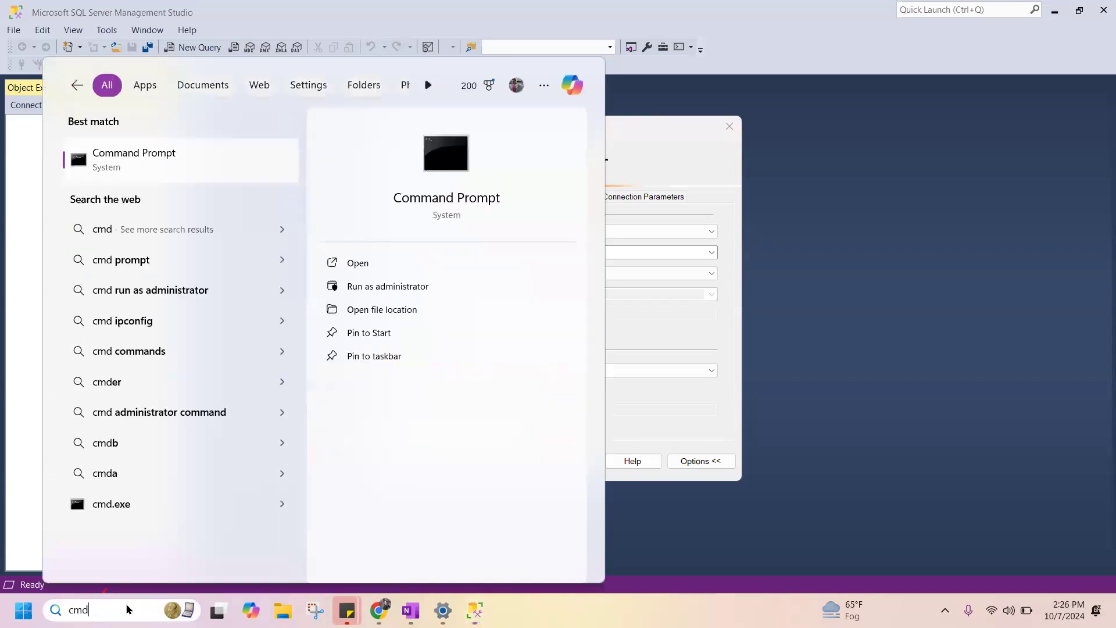
left_click(164, 158)
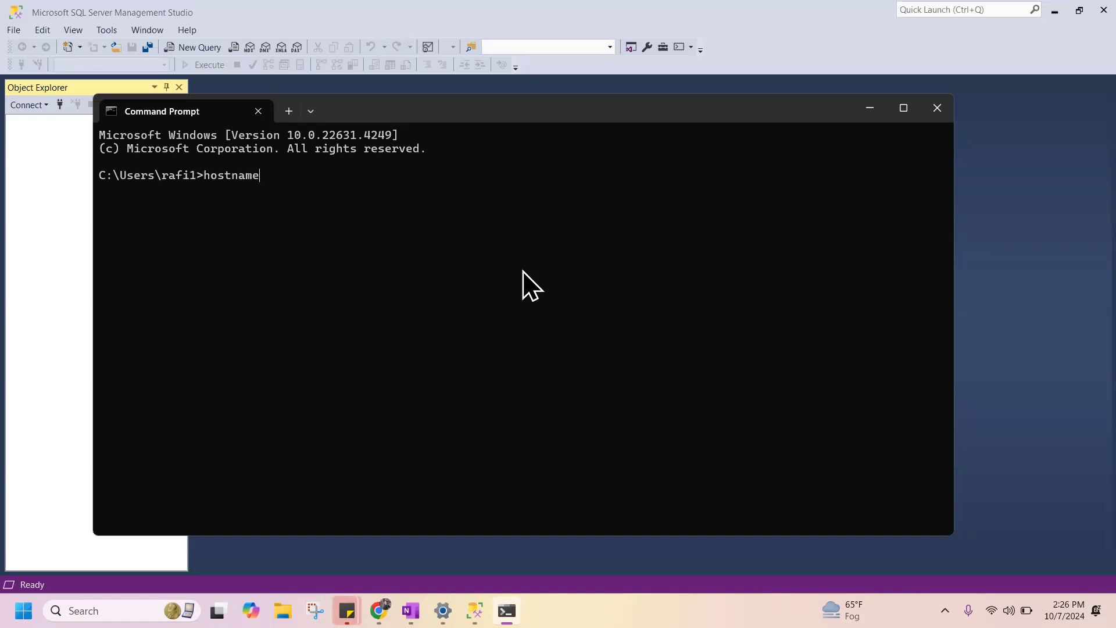
key("Return")
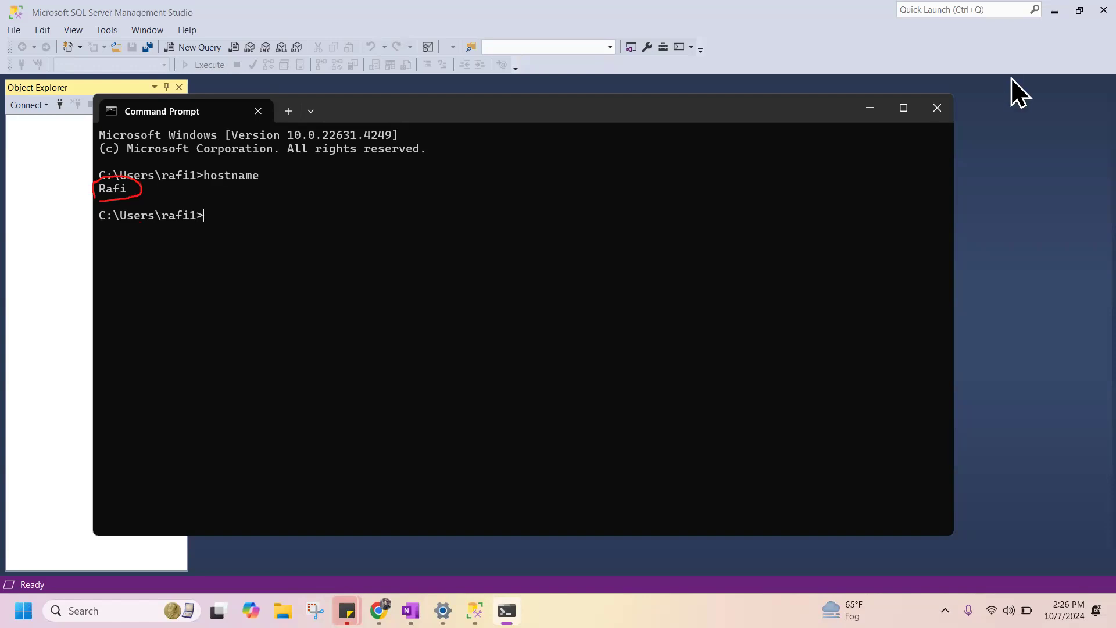
Compare the host name in Command Prompt with the server name in the Connect to Server dialog.
left_click(1035, 234)
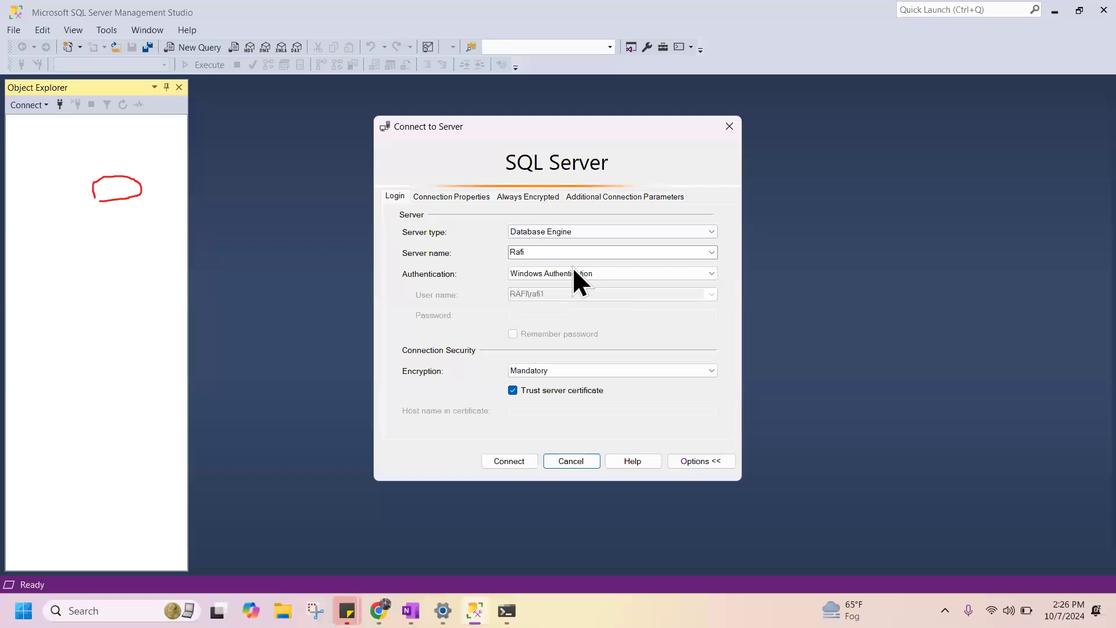
key("alt+Tab")
key("alt+Tab")
key("alt+Tab")
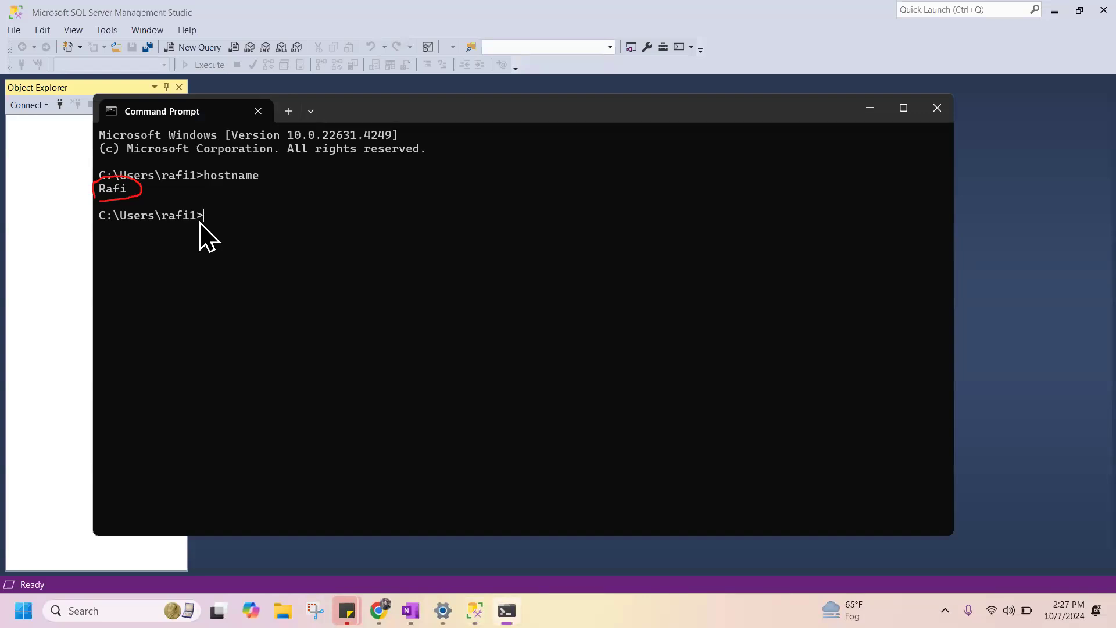
key("alt+Tab")
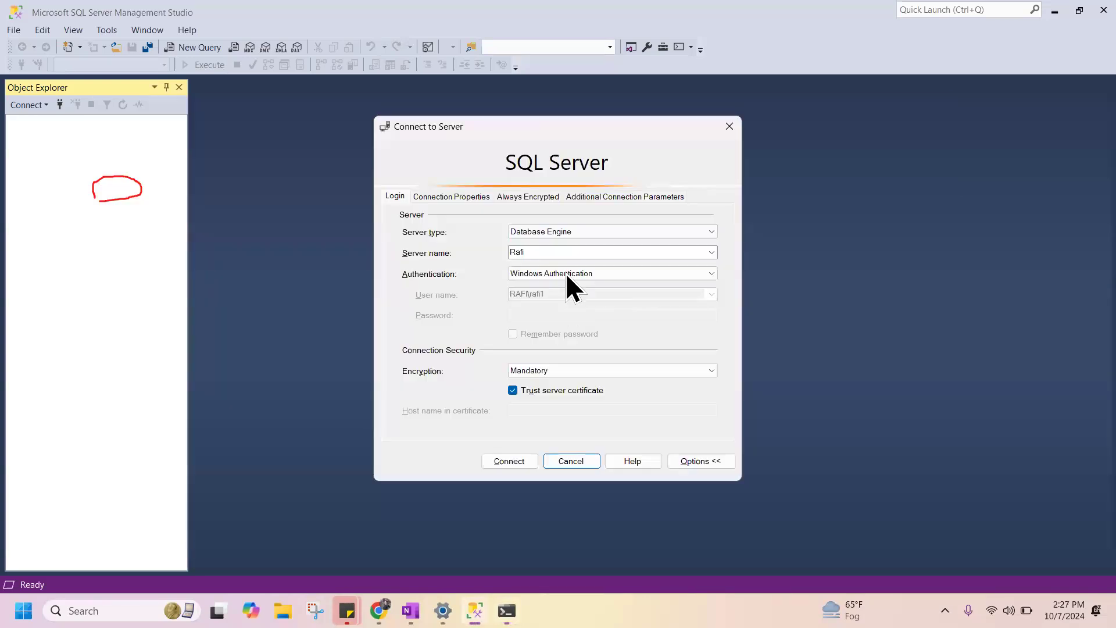
Replace the server name with the Windows account name and try to connect.
double_click(550, 246)
type("raf")
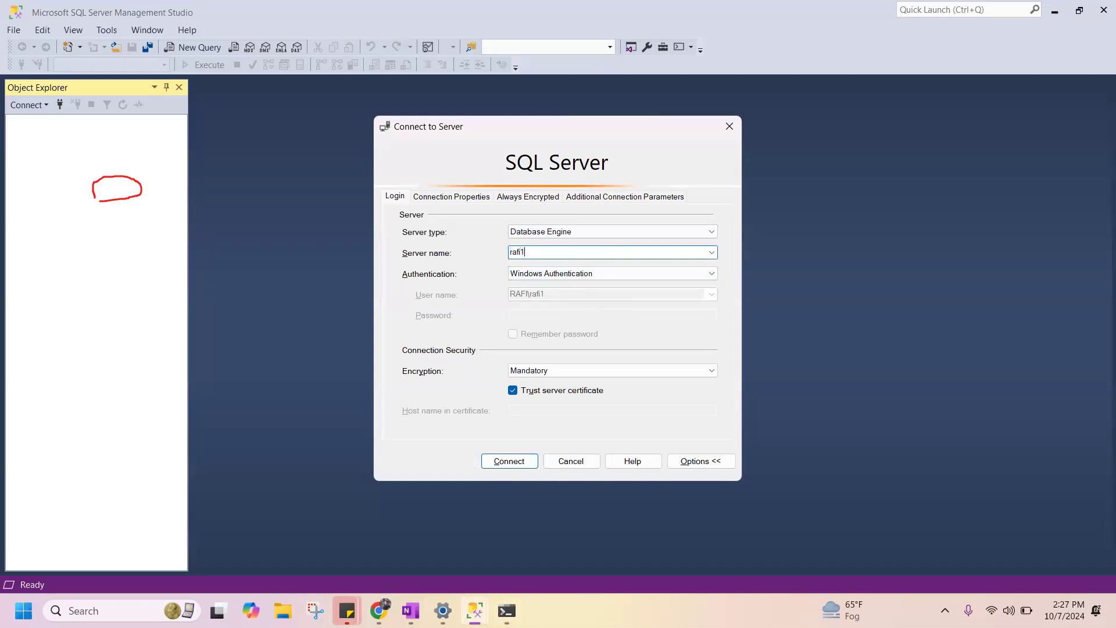
left_click(516, 459)
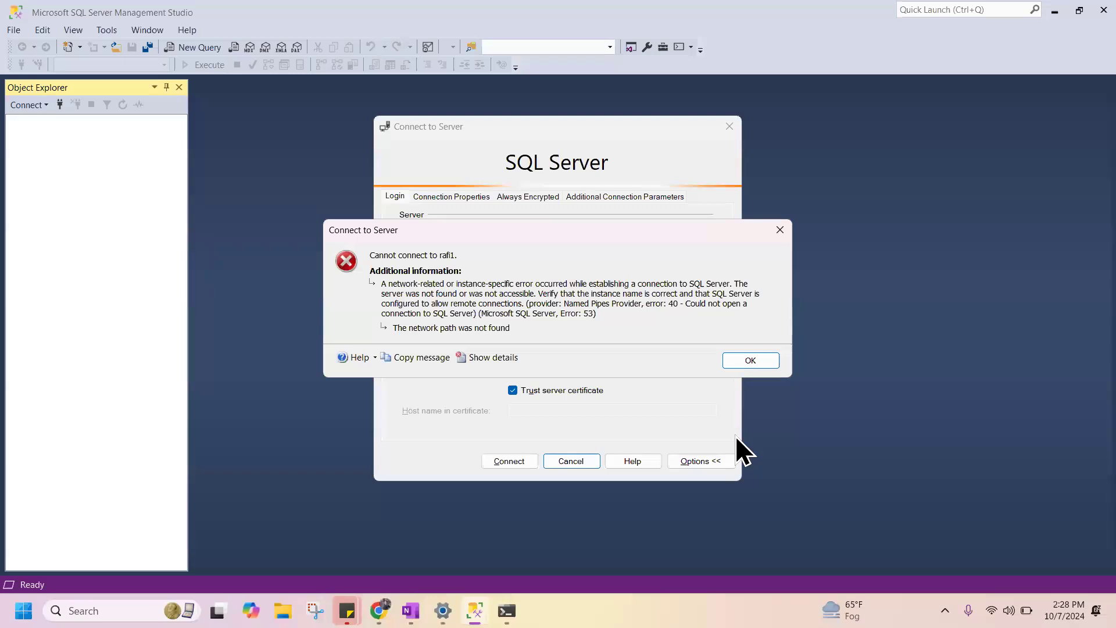
Dismiss the connection error, set the server name to the computer's host name, and try to connect again.
left_click(750, 362)
double_click(542, 254)
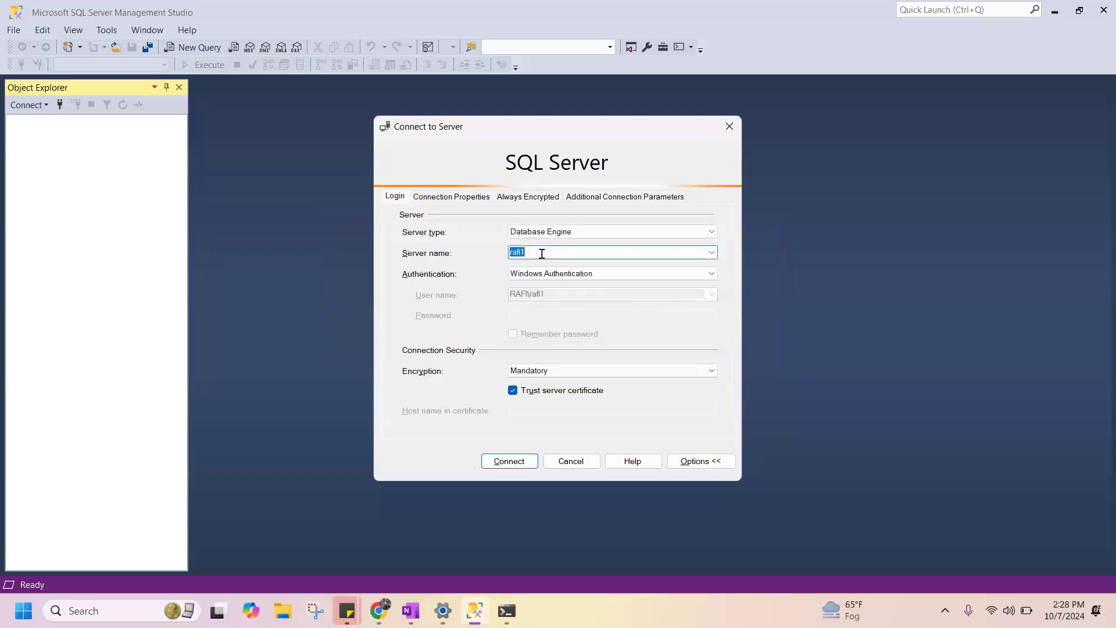
left_click(518, 459)
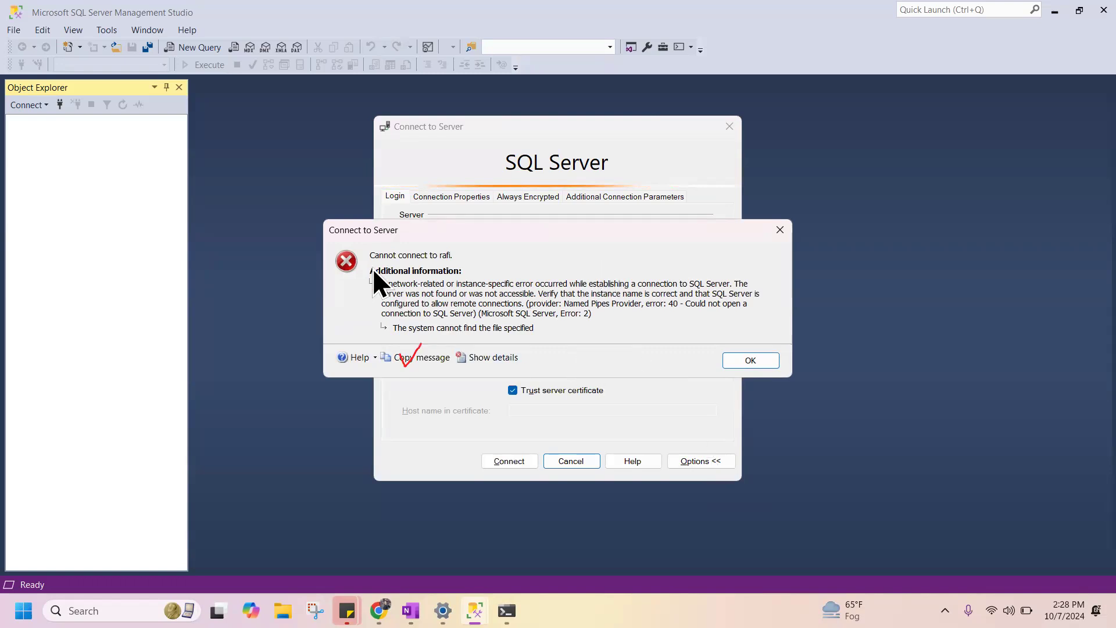
Capture a screen snip that includes the Connect to Server error message.
key("super+shift+s")
left_click_drag(331, 225, 293, 191)
key("super+shift+s")
left_click_drag(5, 2, 212, 60)
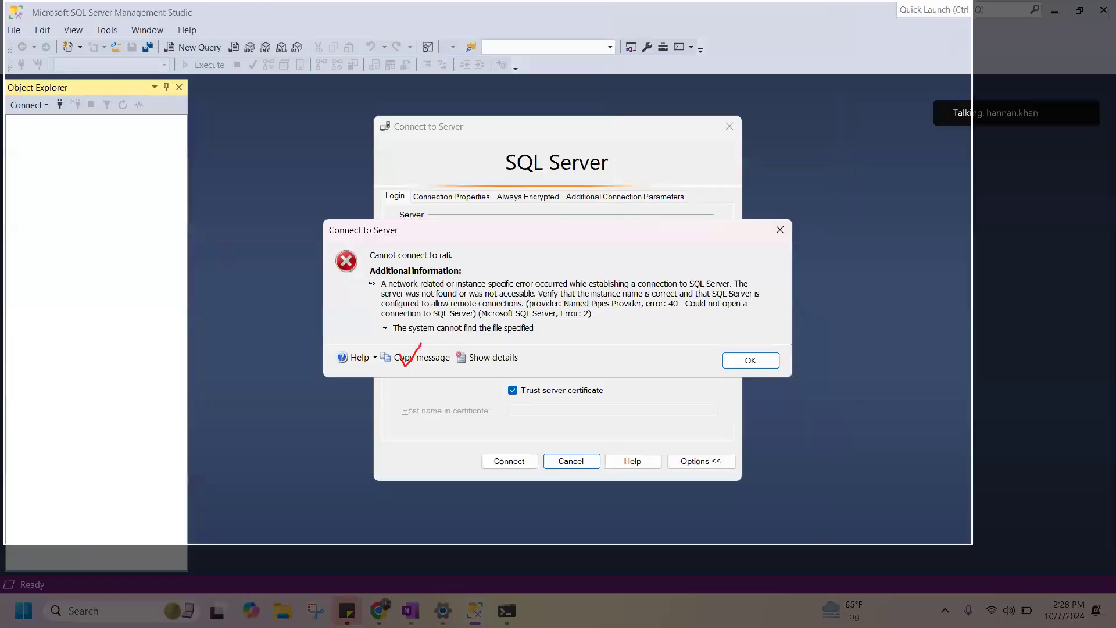
Switch to Chrome and bring up ChatGPT.
key("alt+Tab")
key("alt+Tab")
key("alt+Tab")
key("alt+Tab")
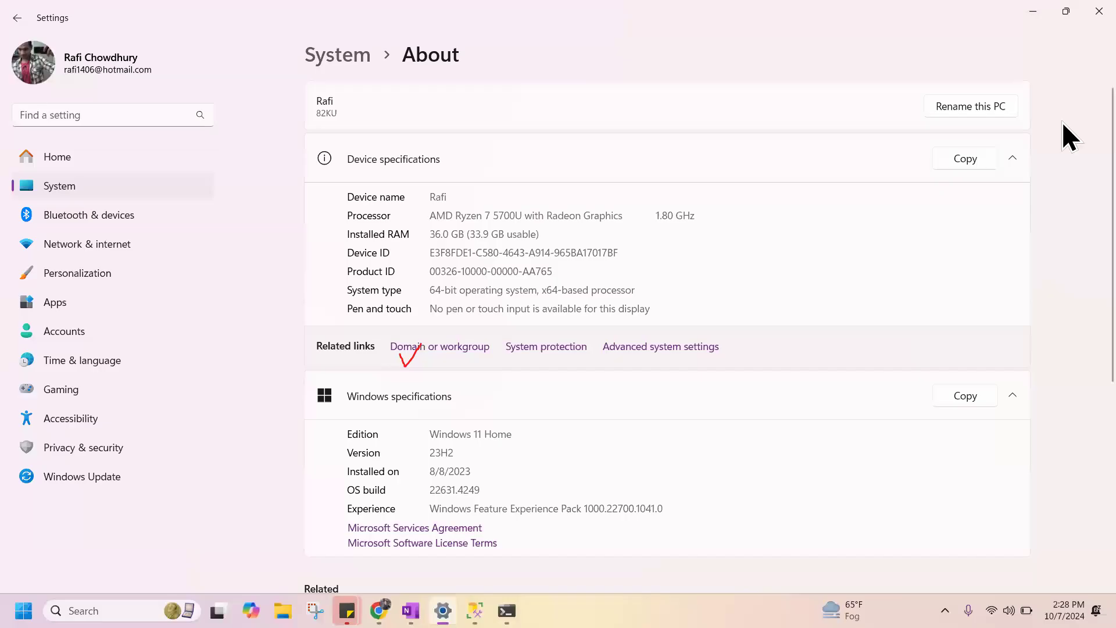
key("alt+Tab")
key("alt+Tab")
key("alt+Tab")
left_click(270, 281)
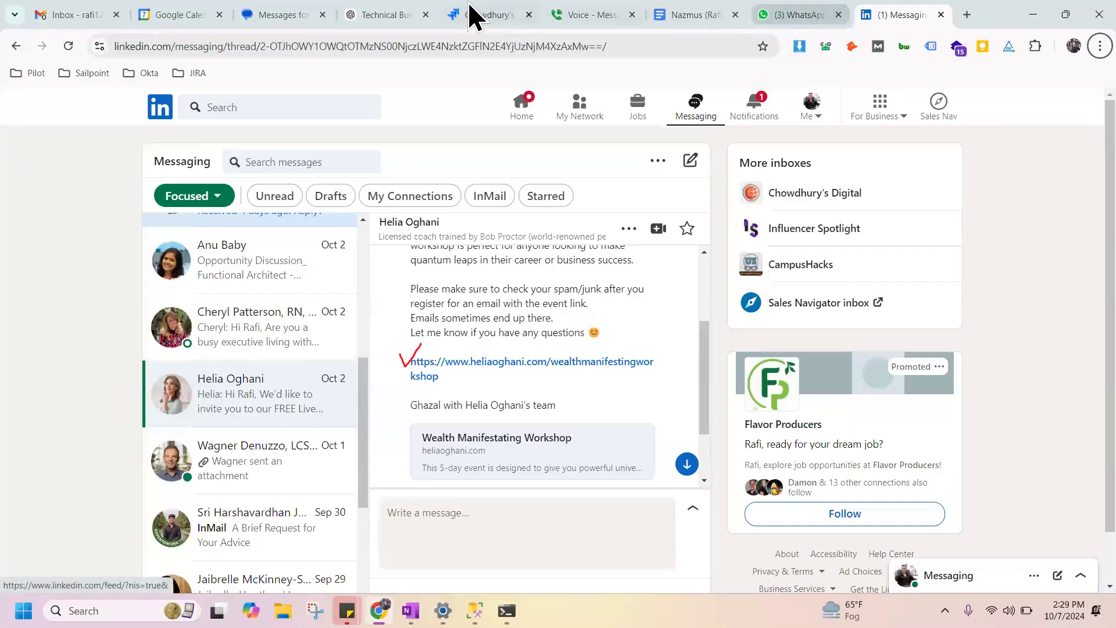
left_click(399, 3)
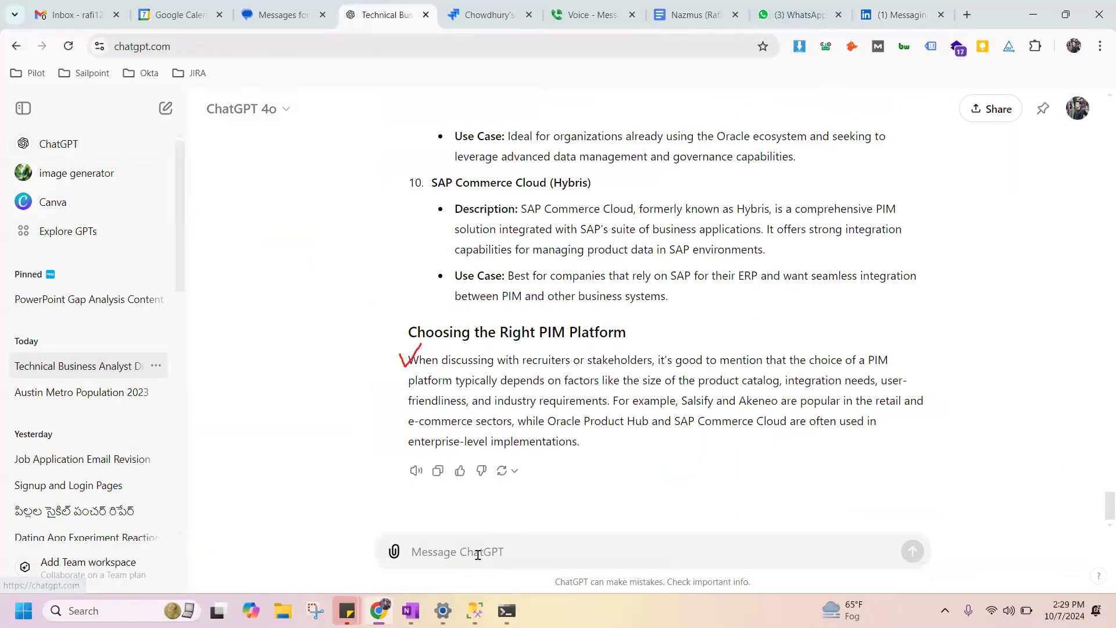
In a new chat, dictate a question asking why SQL Server won't connect and how to fix it, attach the error screenshot, and send it.
key("super+h")
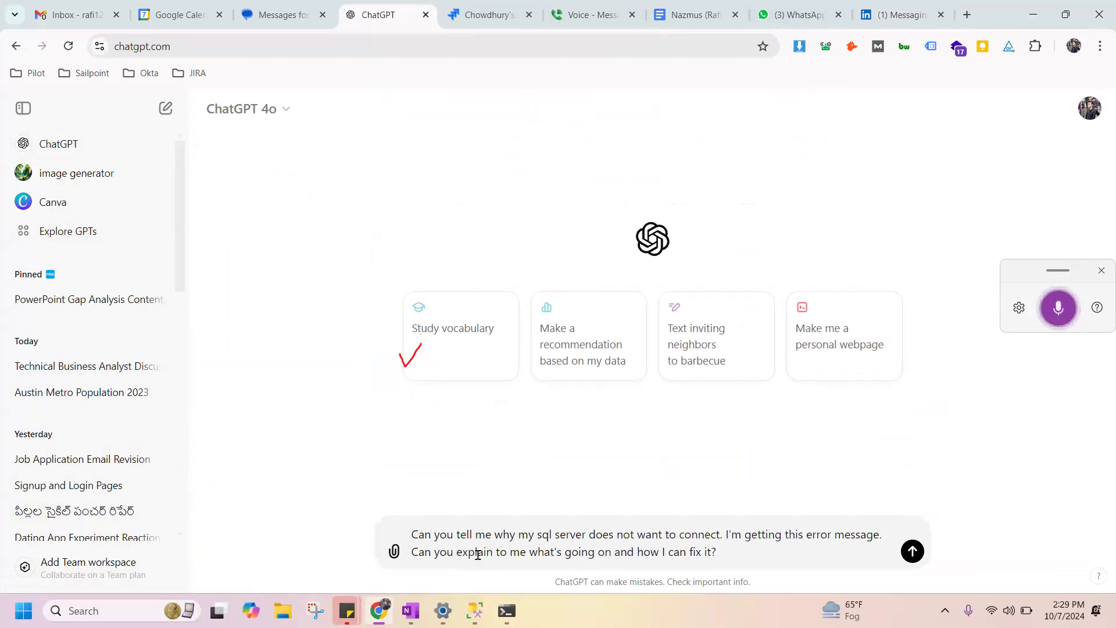
key("ctrl+v")
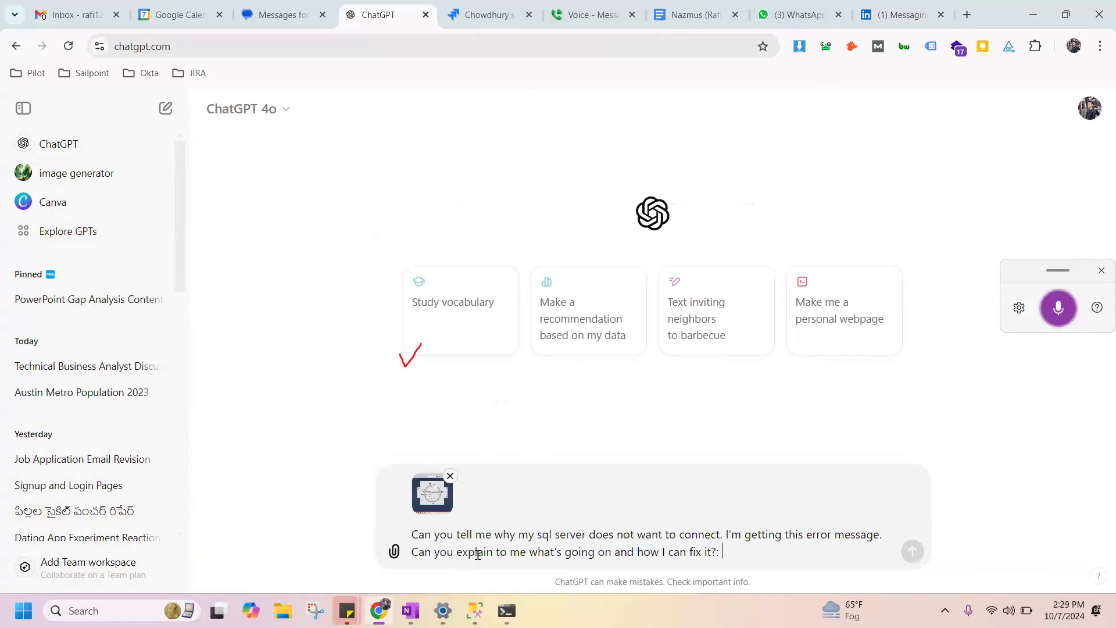
left_click(914, 553)
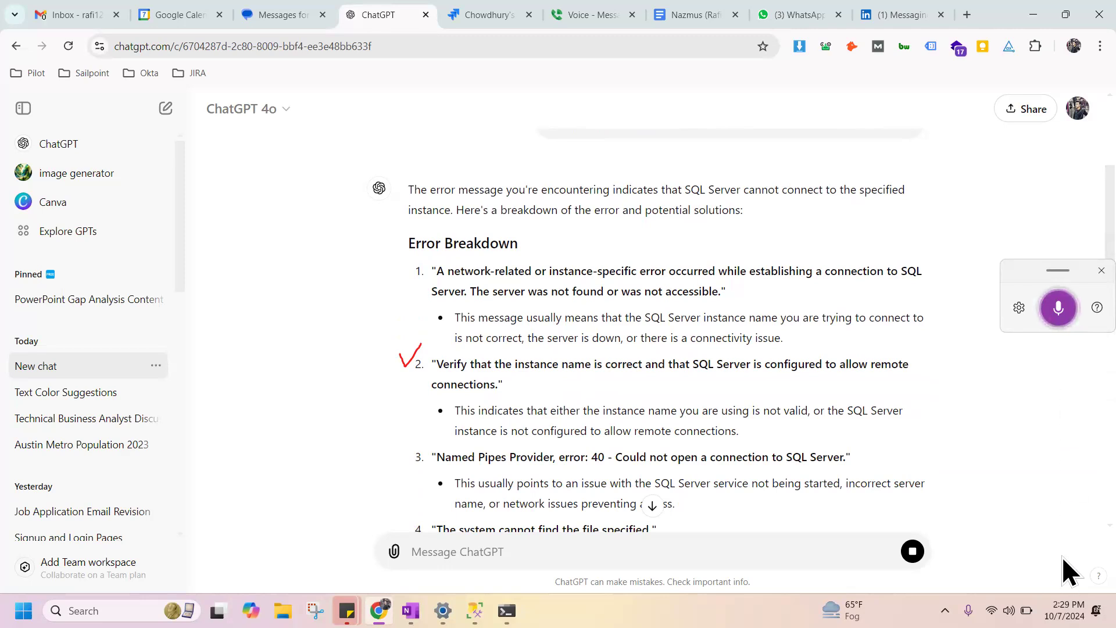
Read through ChatGPT's error breakdown and its suggested solutions for the SQL Server connection problem.
scroll(1062, 524, "down", 3)
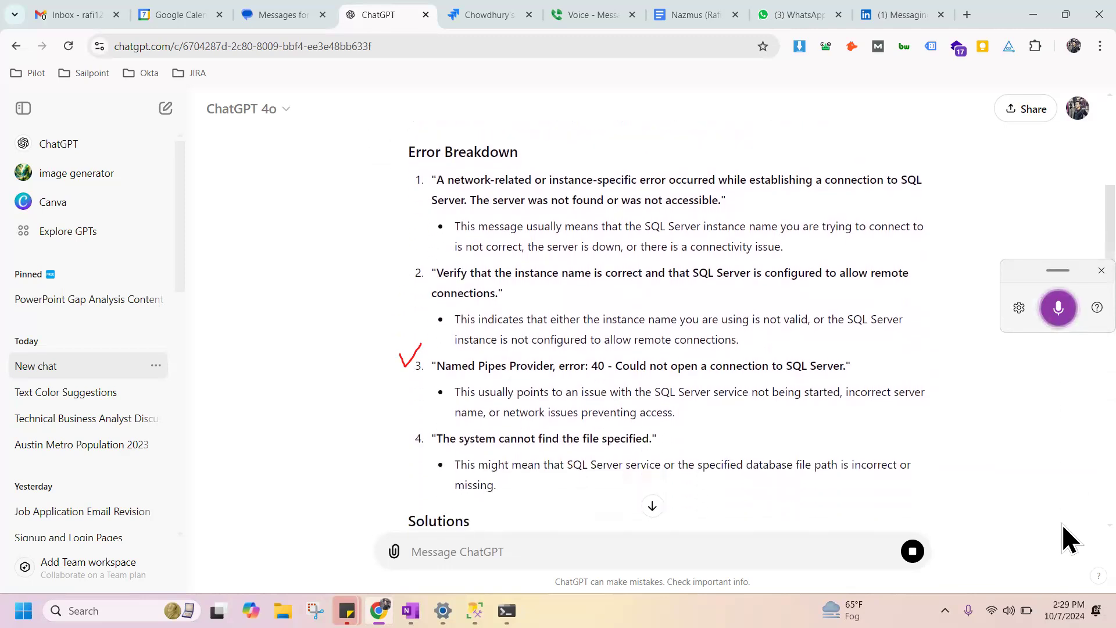
scroll(1063, 524, "down", 2)
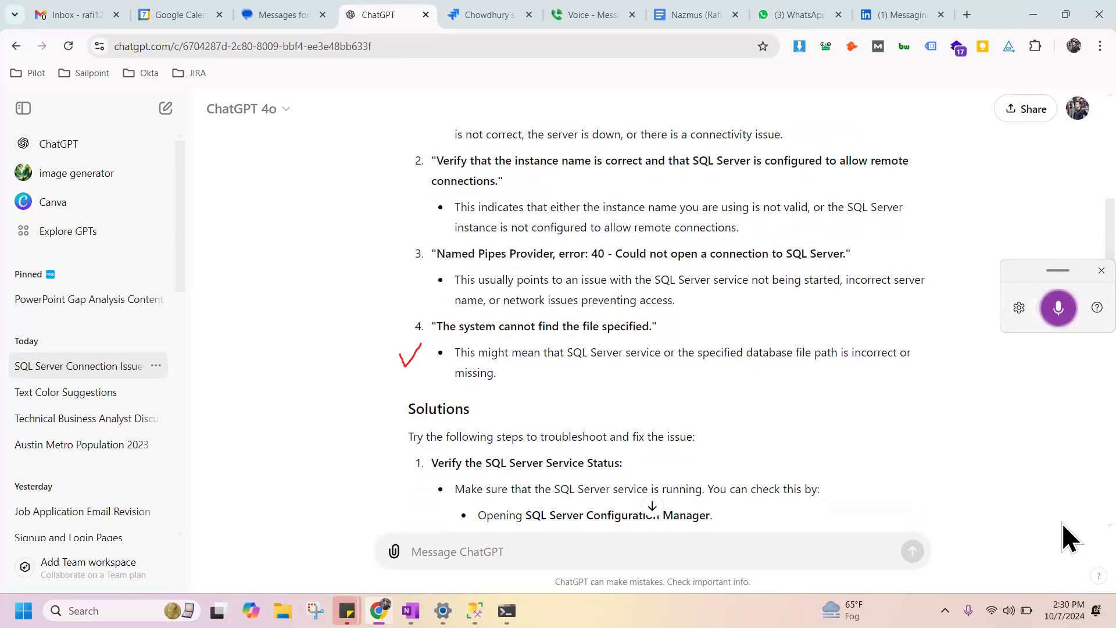
scroll(1063, 518, "down", 14)
scroll(1064, 395, "up", 7)
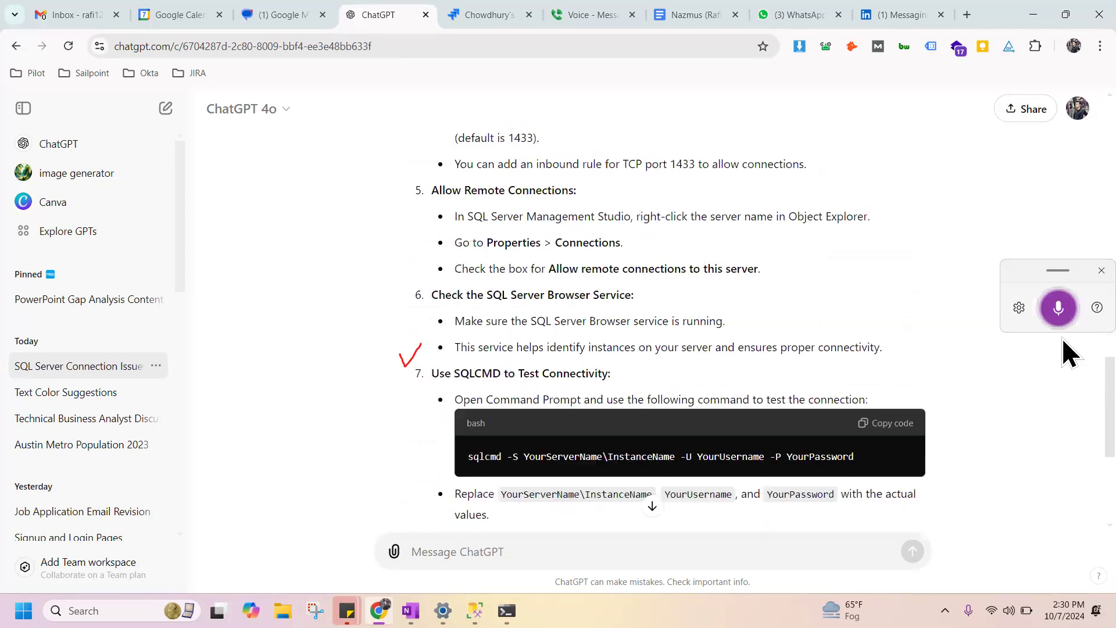
scroll(1063, 291, "up", 3)
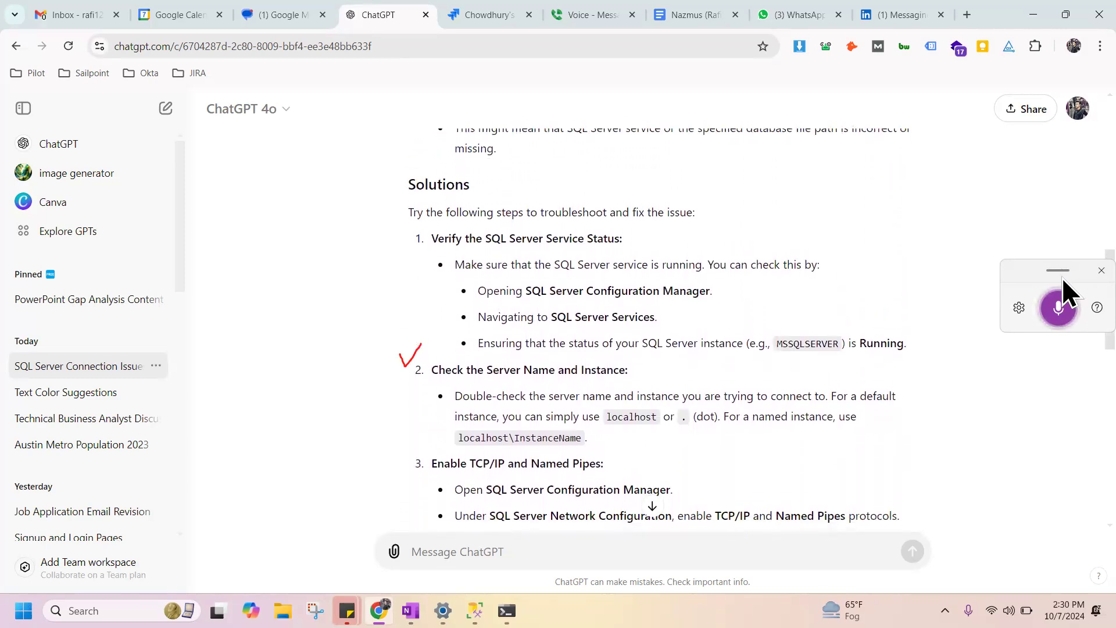
scroll(1062, 279, "down", 2)
scroll(1062, 295, "down", 1)
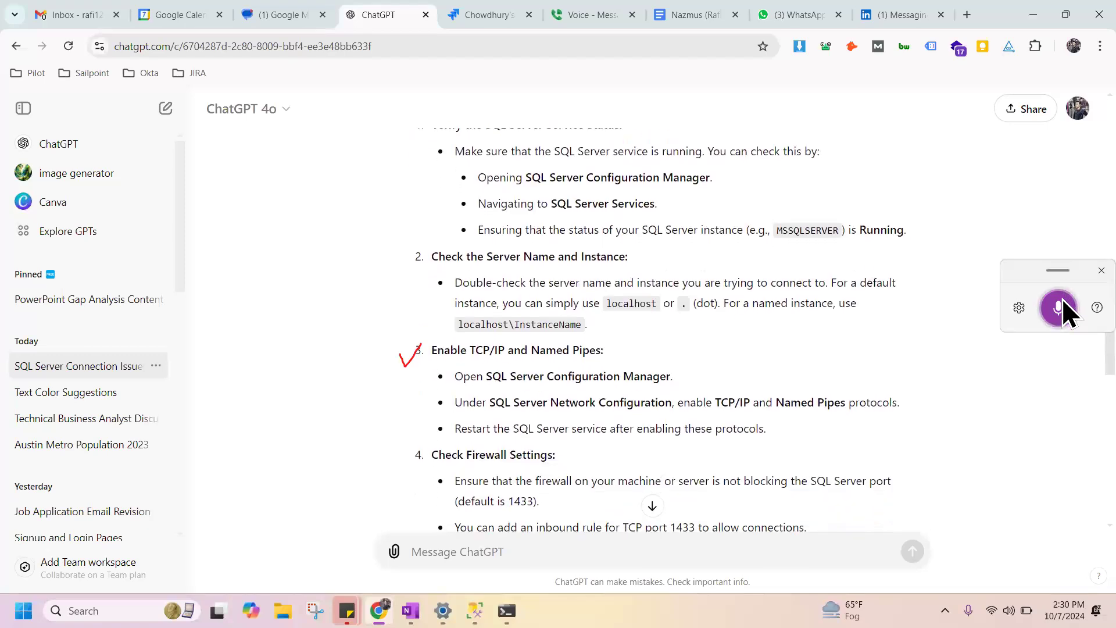
scroll(1062, 299, "down", 1)
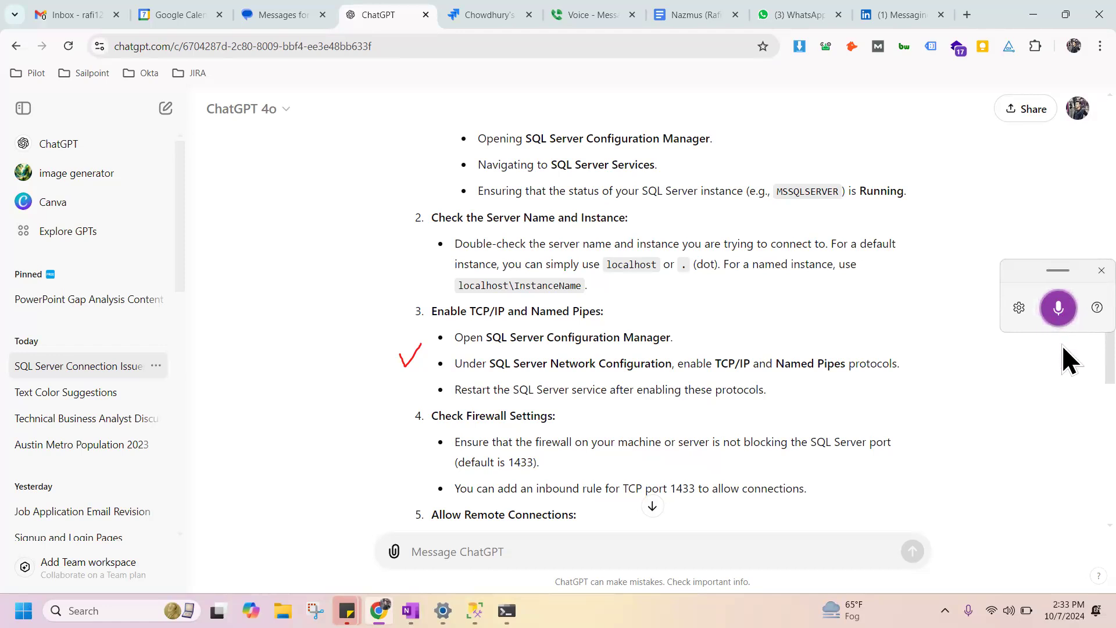
scroll(1063, 350, "down", 1)
scroll(1062, 350, "down", 7)
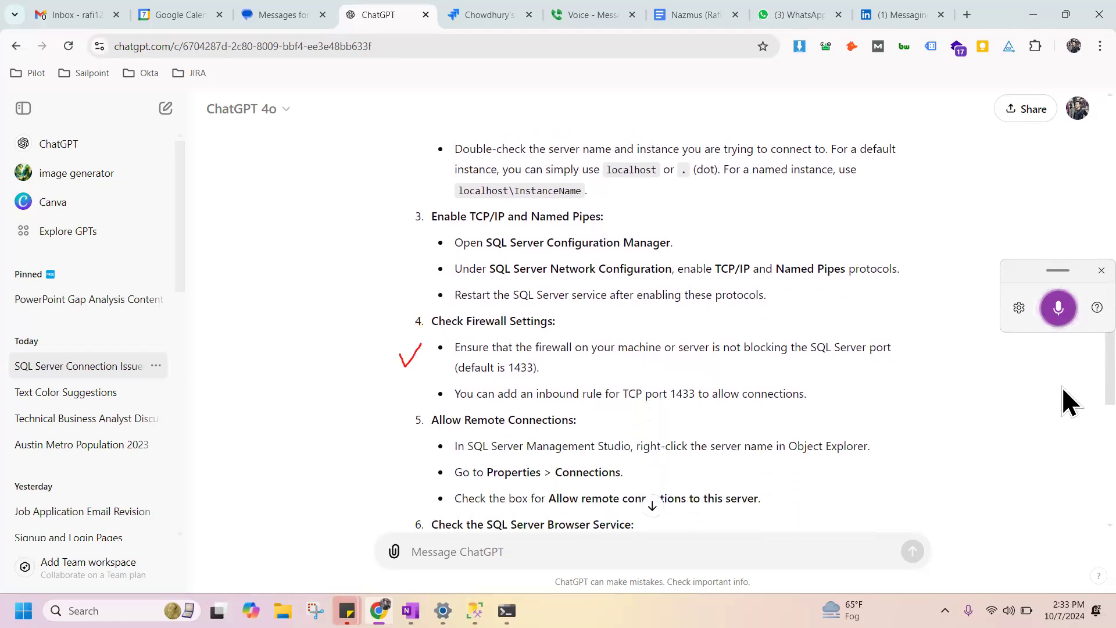
scroll(1063, 489, "down", 3)
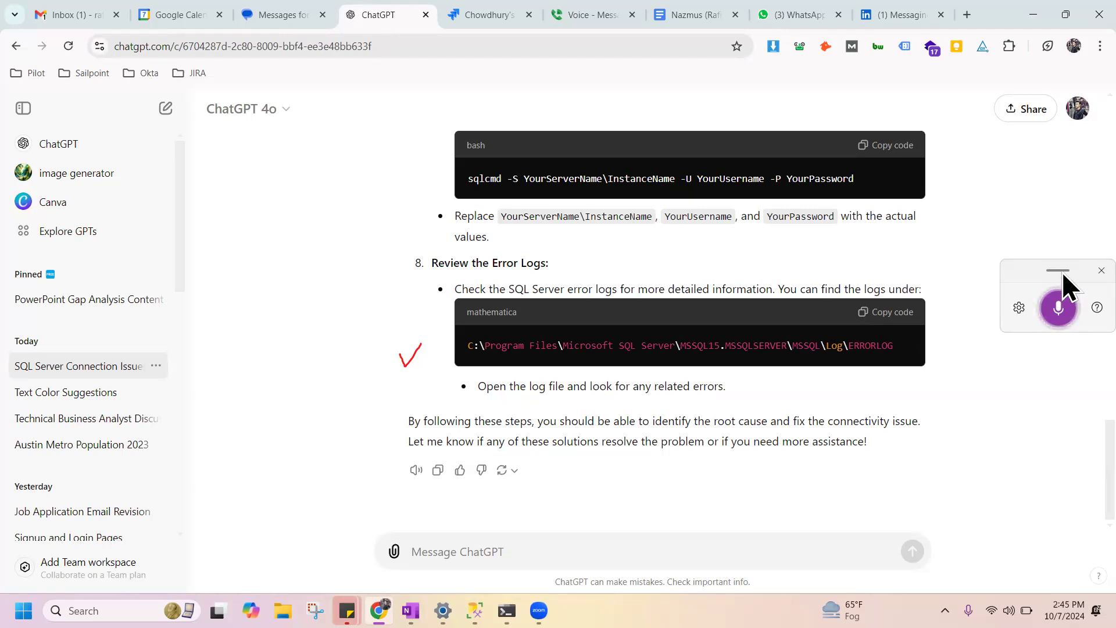
Dismiss voice typing and search Windows for "sql ser" to check the installed SQL Server apps.
left_click(1102, 271)
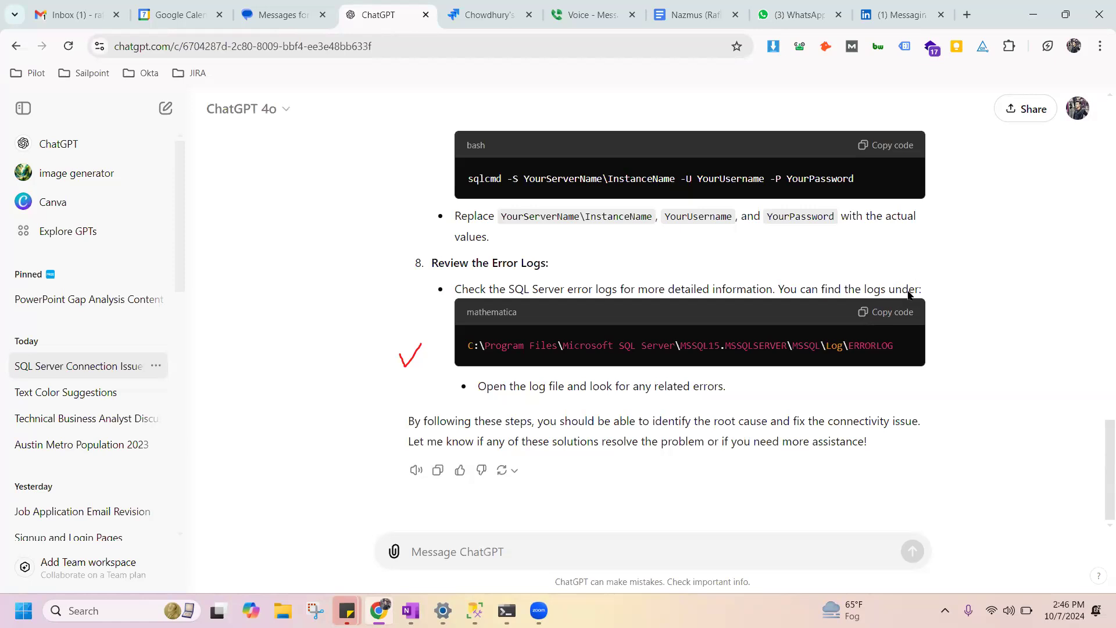
left_click(584, 88)
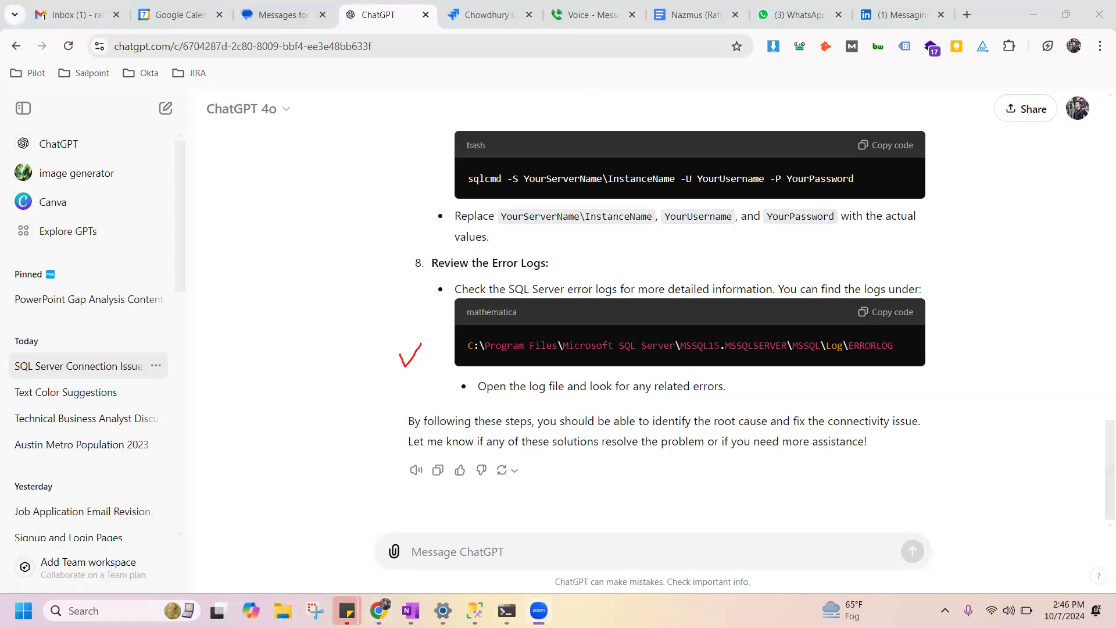
left_click(105, 610)
type("sql ser")
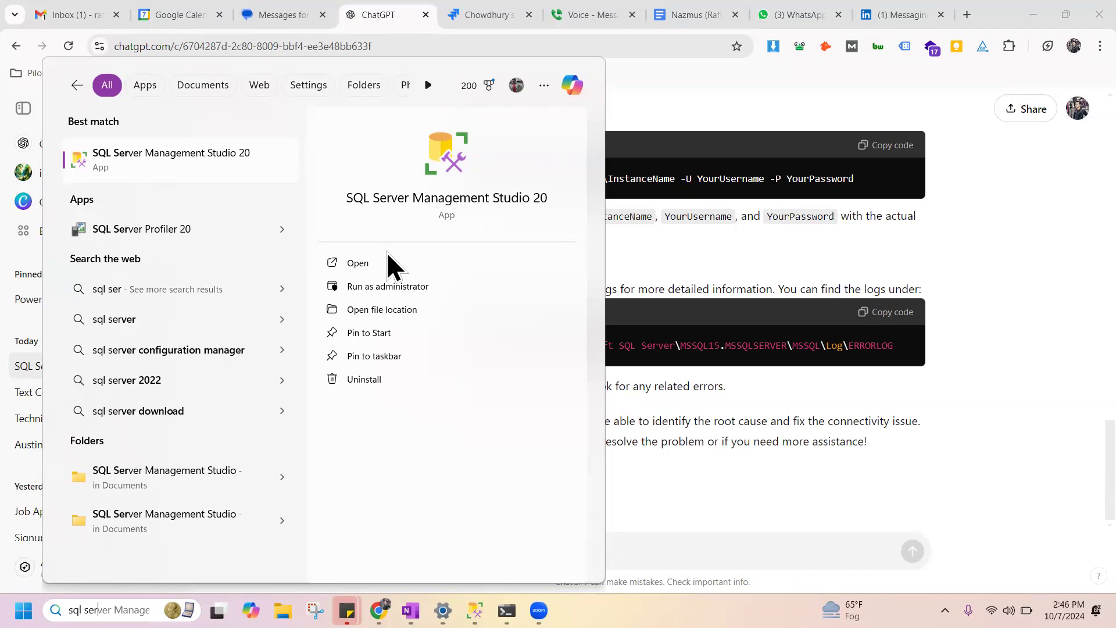
Search Google for "sql server" in a new browser tab and open Microsoft's SQL Server Downloads page at the free specialized editions.
left_click(967, 14)
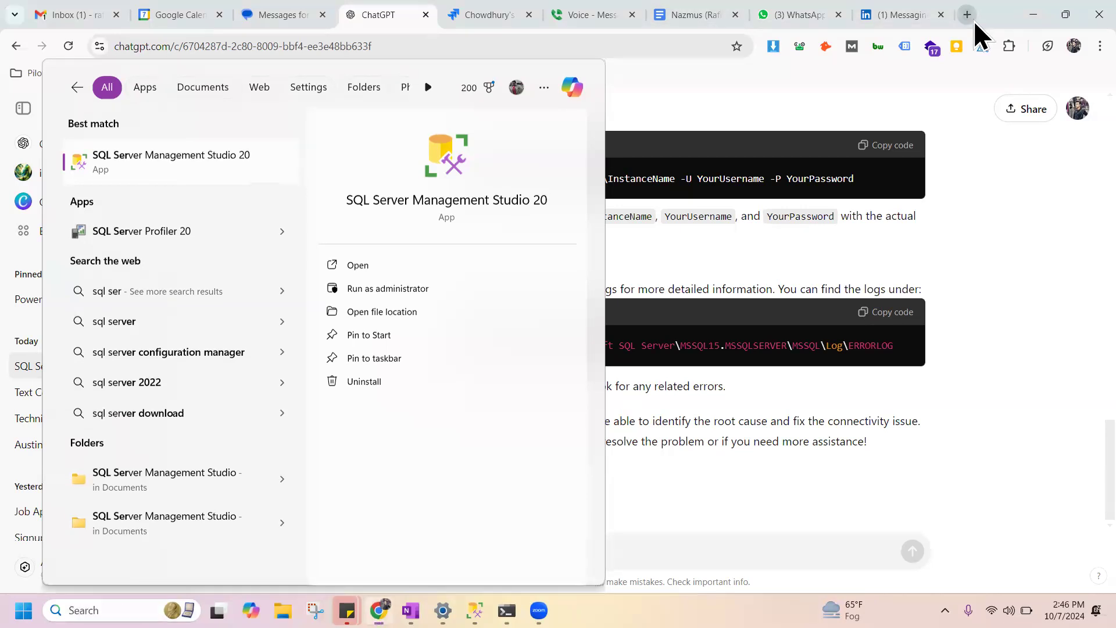
type("sql server management studio")
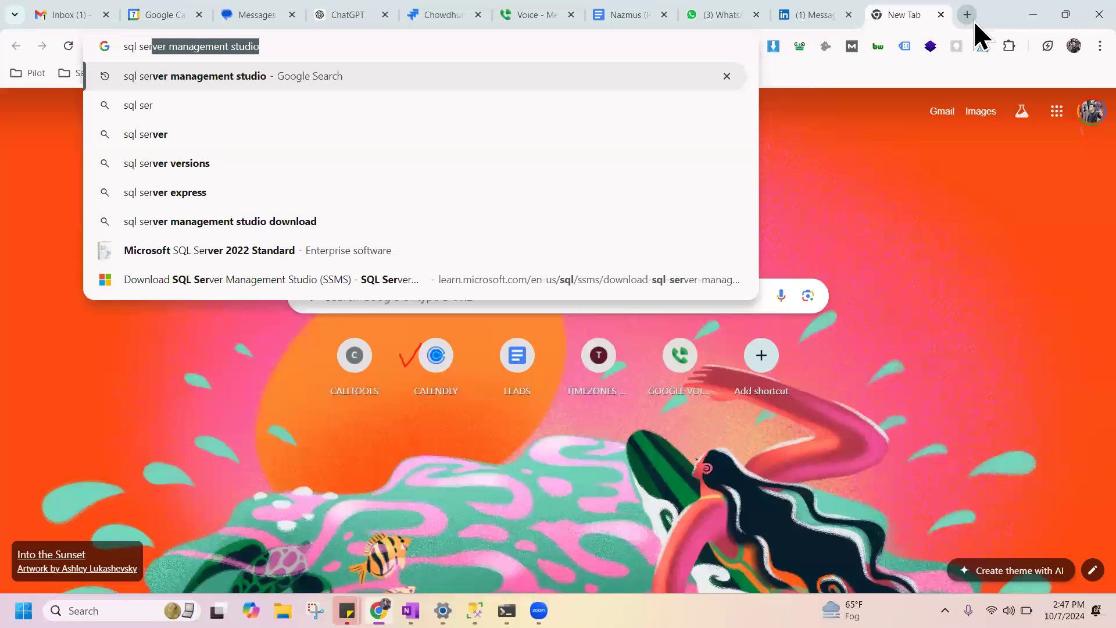
key("Right")
key("BackSpace")
key("BackSpace")
key("BackSpace")
key("BackSpace")
key("BackSpace")
key("BackSpace")
key("BackSpace")
key("BackSpace")
key("BackSpace")
key("BackSpace")
key("BackSpace")
key("BackSpace")
key("BackSpace")
key("BackSpace")
key("BackSpace")
key("BackSpace")
key("BackSpace")
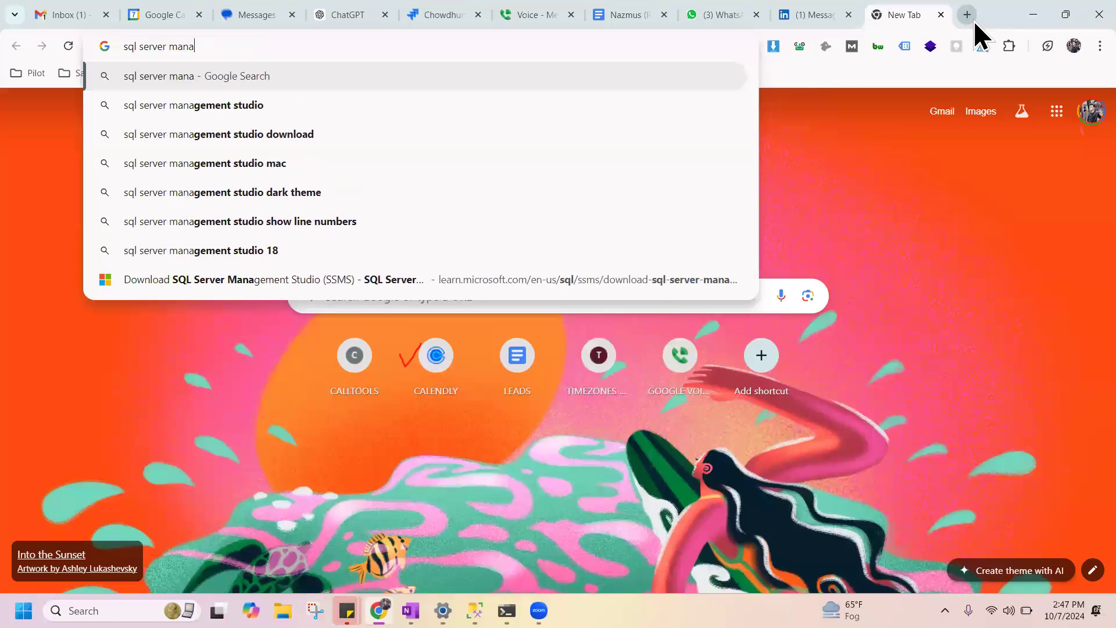
key("Return")
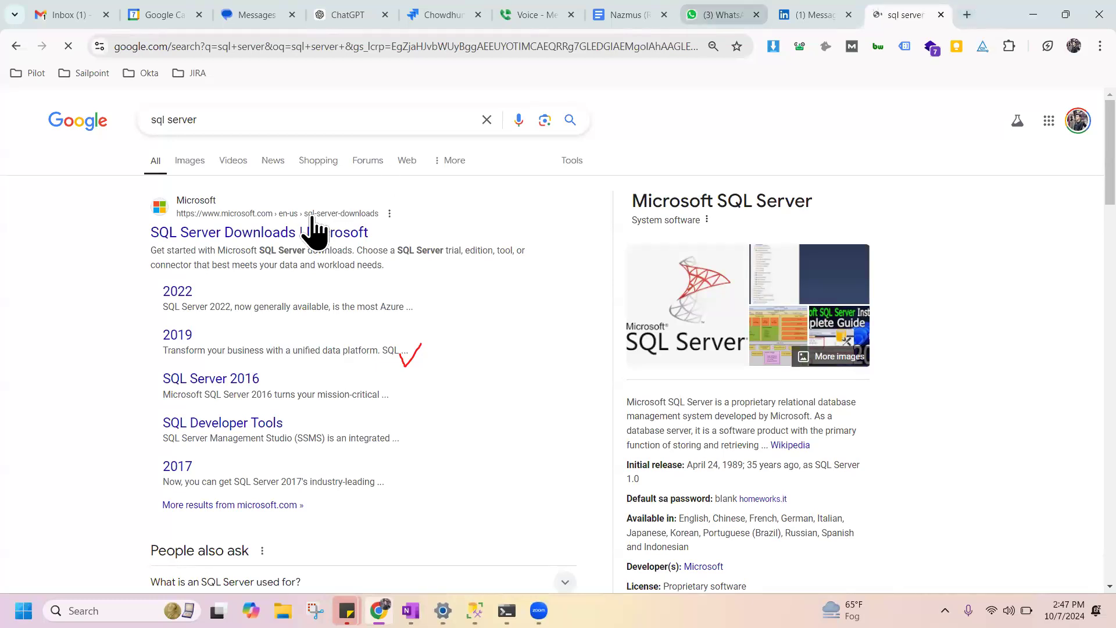
left_click(291, 233)
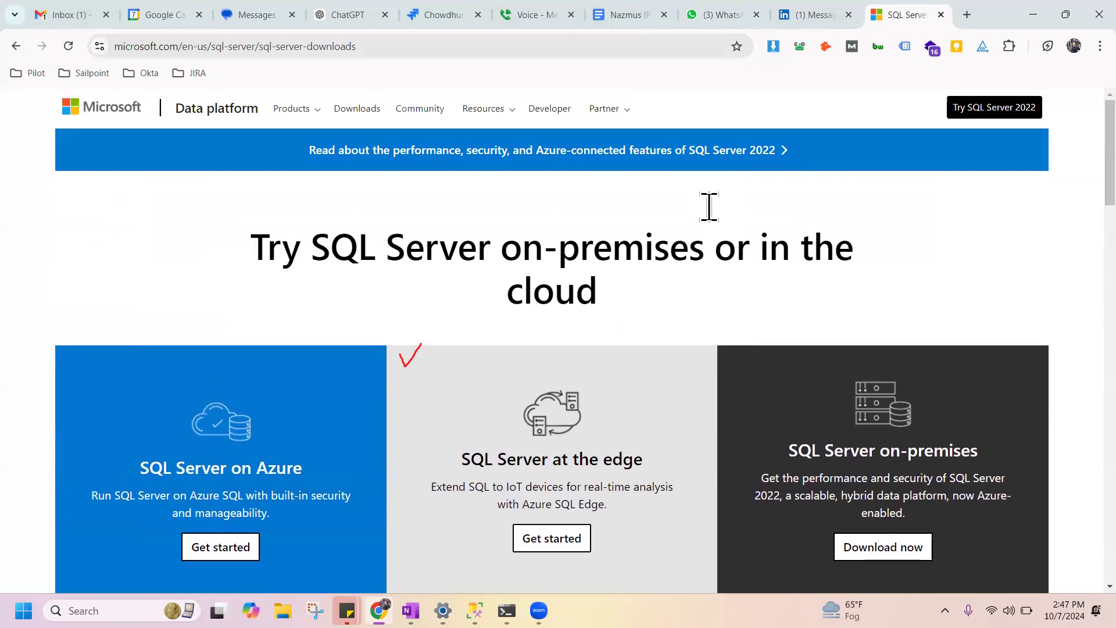
scroll(1062, 267, "down", 9)
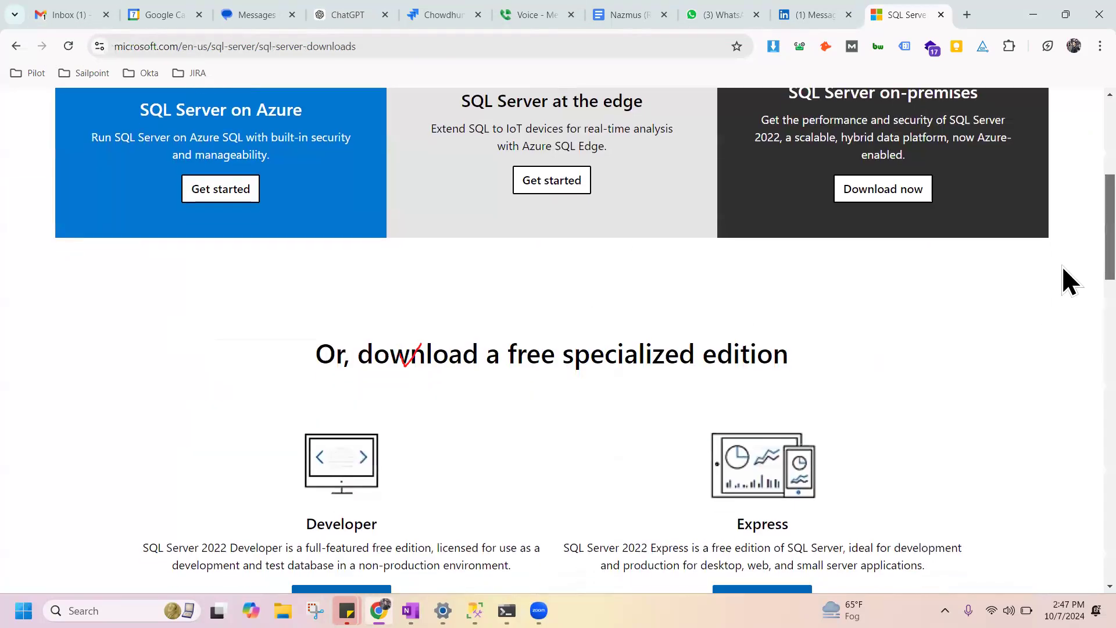
Look over the available editions and installation platforms, and download the free SQL Server 2022 Developer edition.
scroll(1063, 295, "down", 3)
scroll(1063, 340, "down", 4)
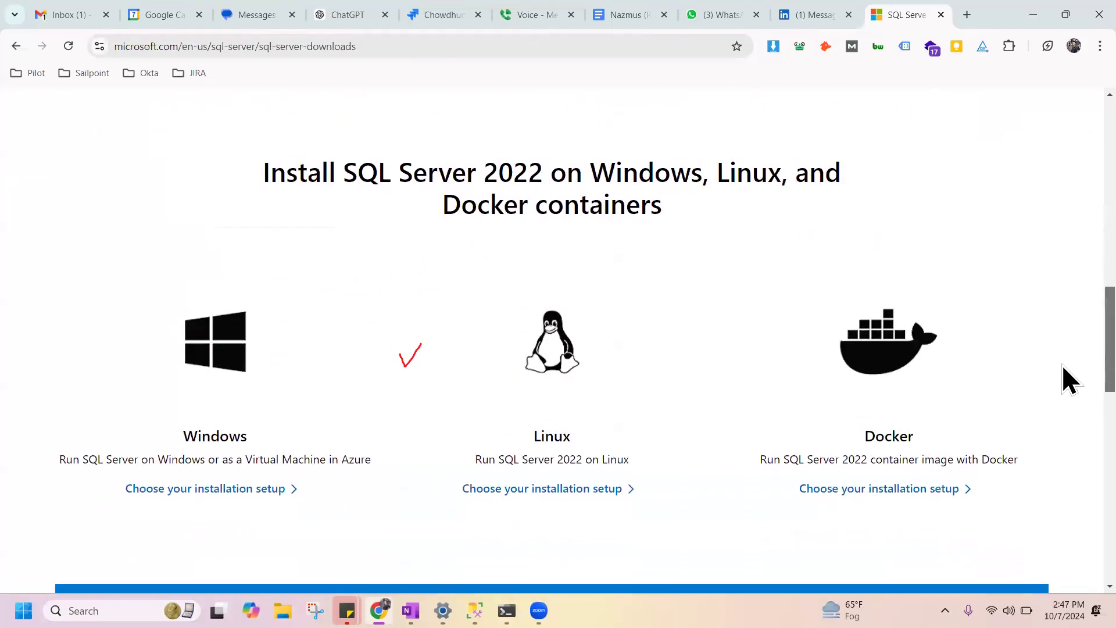
scroll(1062, 349, "up", 3)
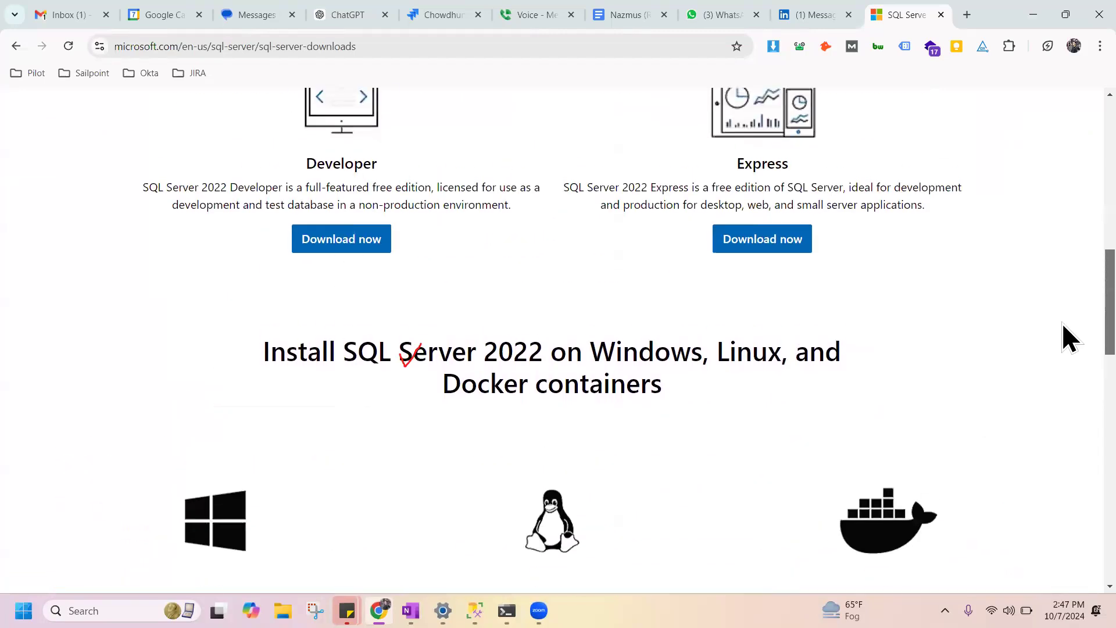
left_click(346, 253)
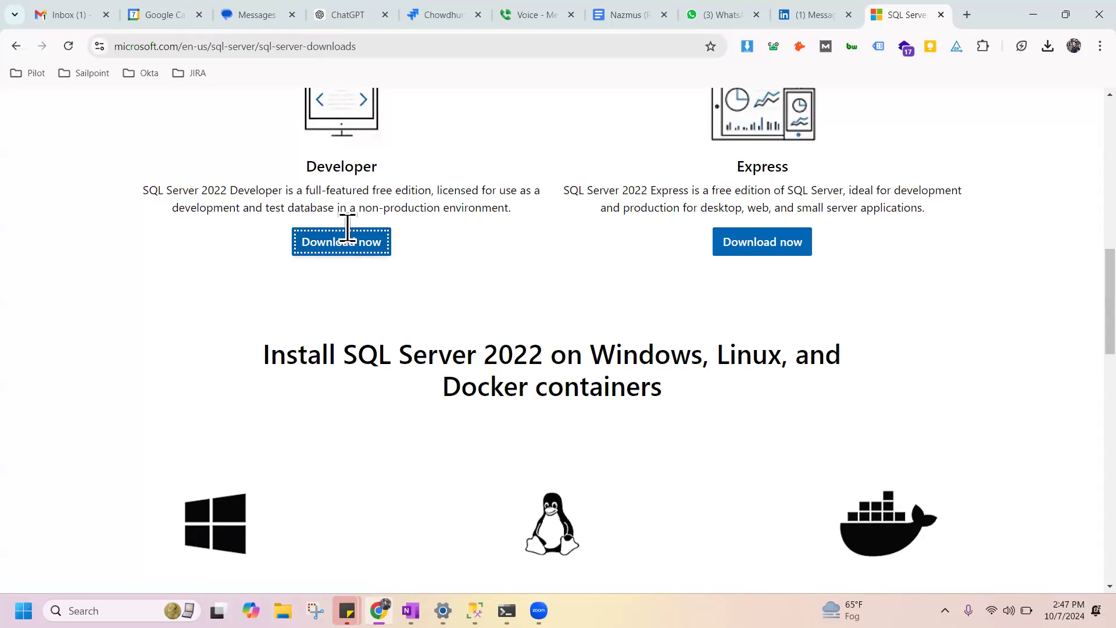
Close the open Settings and Command Prompt windows.
key("alt+Tab")
key("alt+Tab")
left_click(1099, 8)
key("alt+Tab")
key("alt+Tab")
key("alt+Tab")
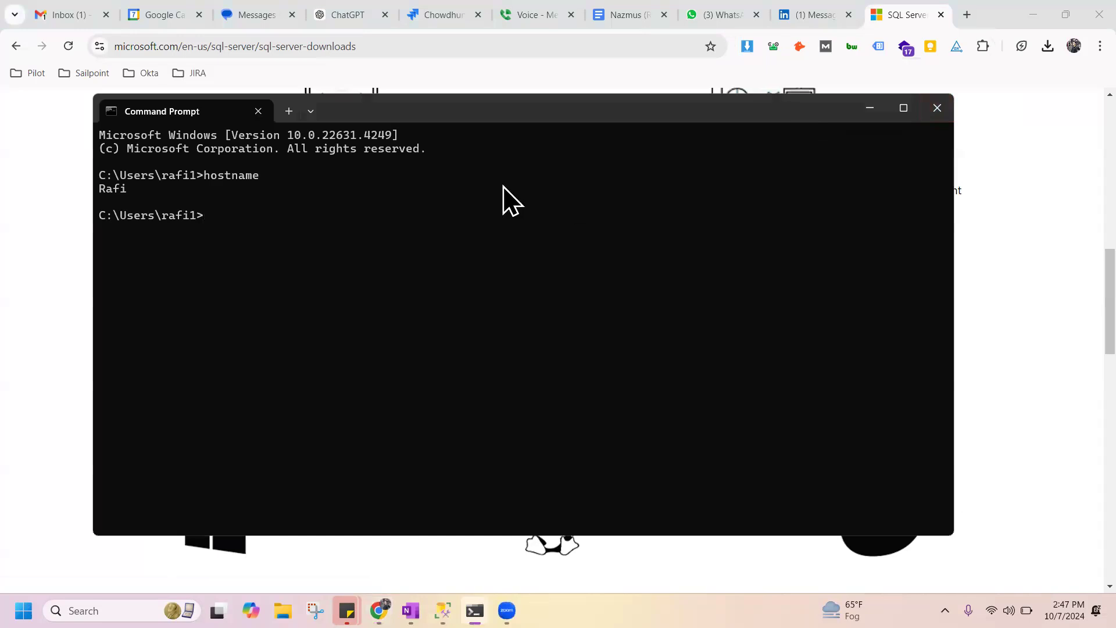
key("alt+F4")
Switch to SQL Server Management Studio, dismiss the connection error and Connect to Server dialogs, and close the program.
key("alt+Tab")
left_click(866, 82)
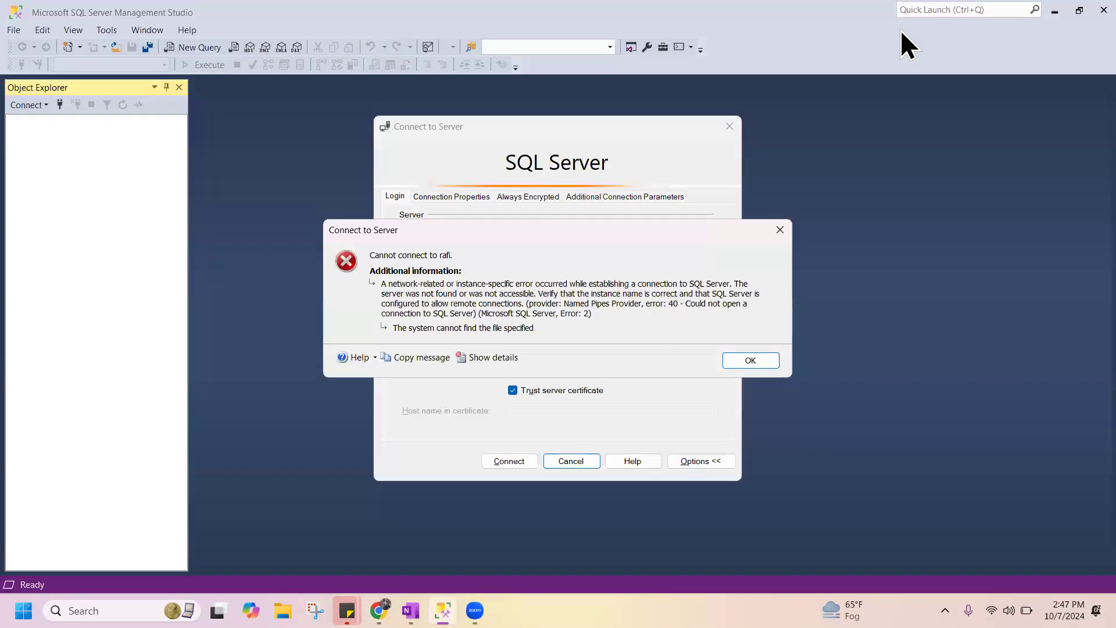
key("alt+Tab")
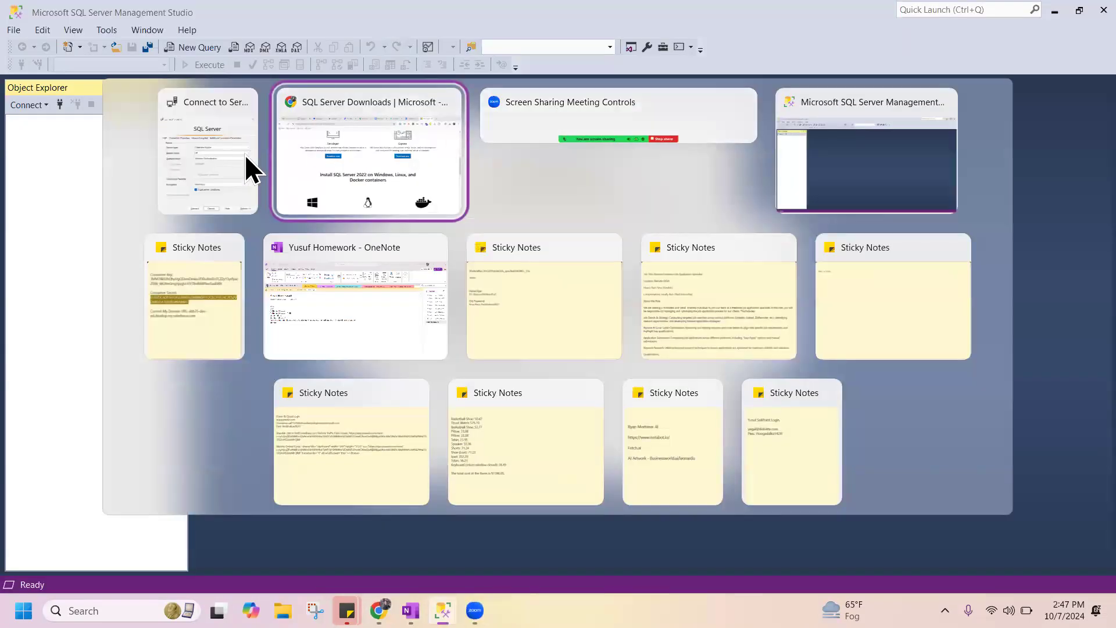
key("Escape")
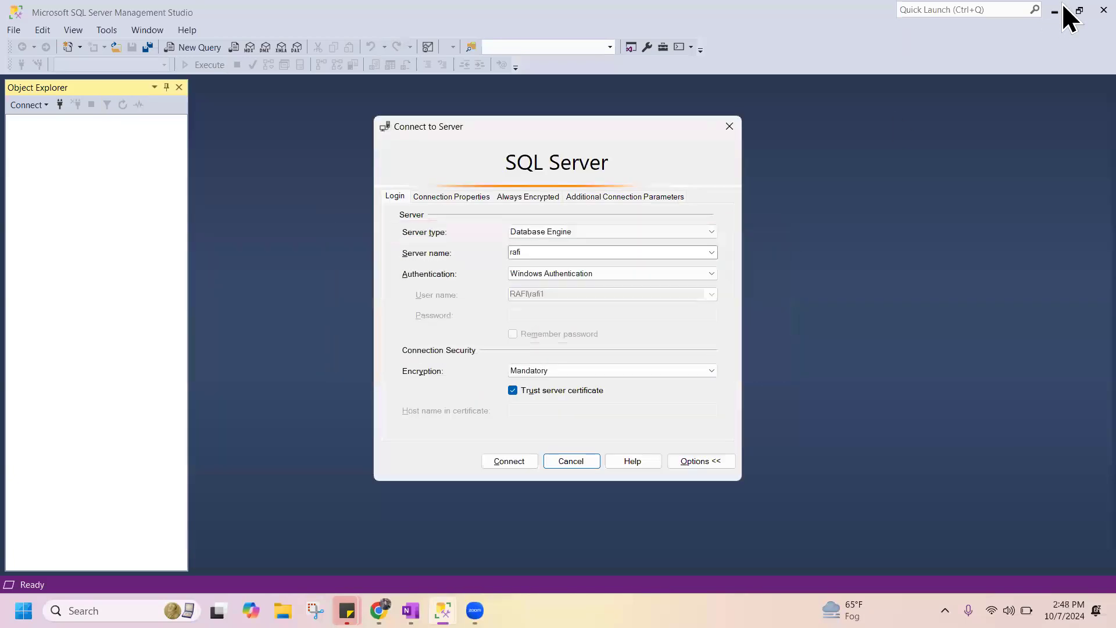
left_click(572, 459)
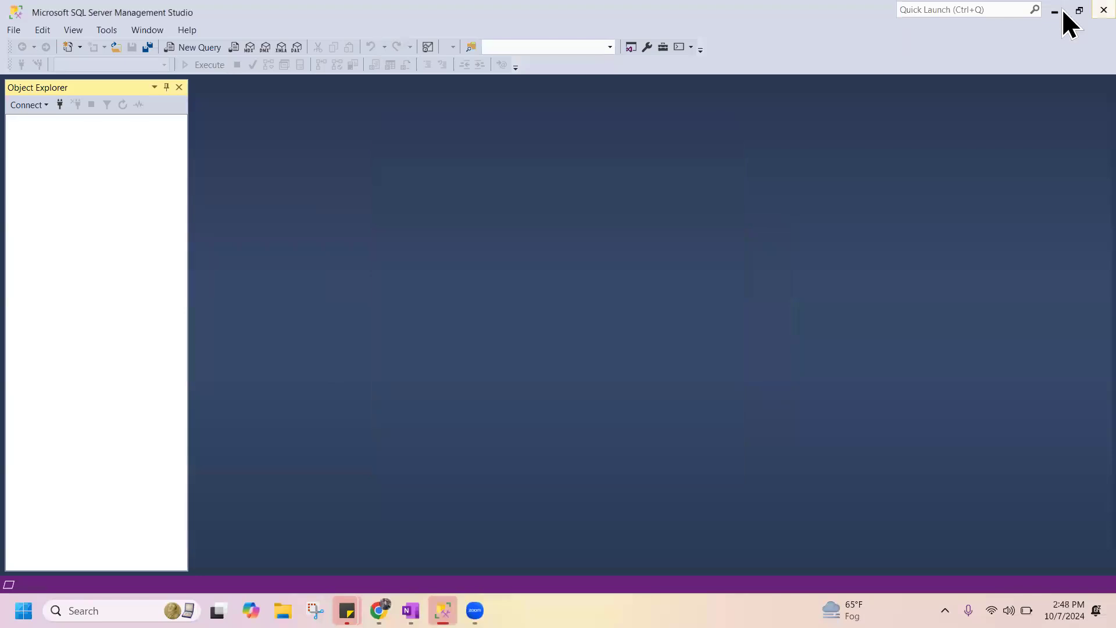
left_click(1104, 11)
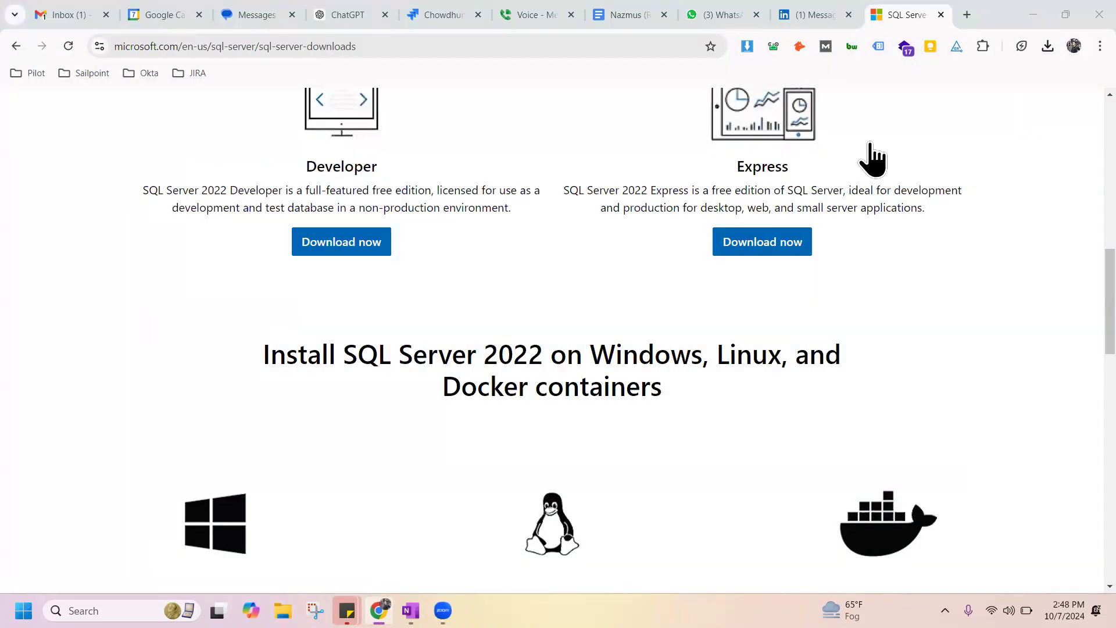
Return to the browser and run the downloaded SQL Server 2022 Developer installer.
key("alt+Tab")
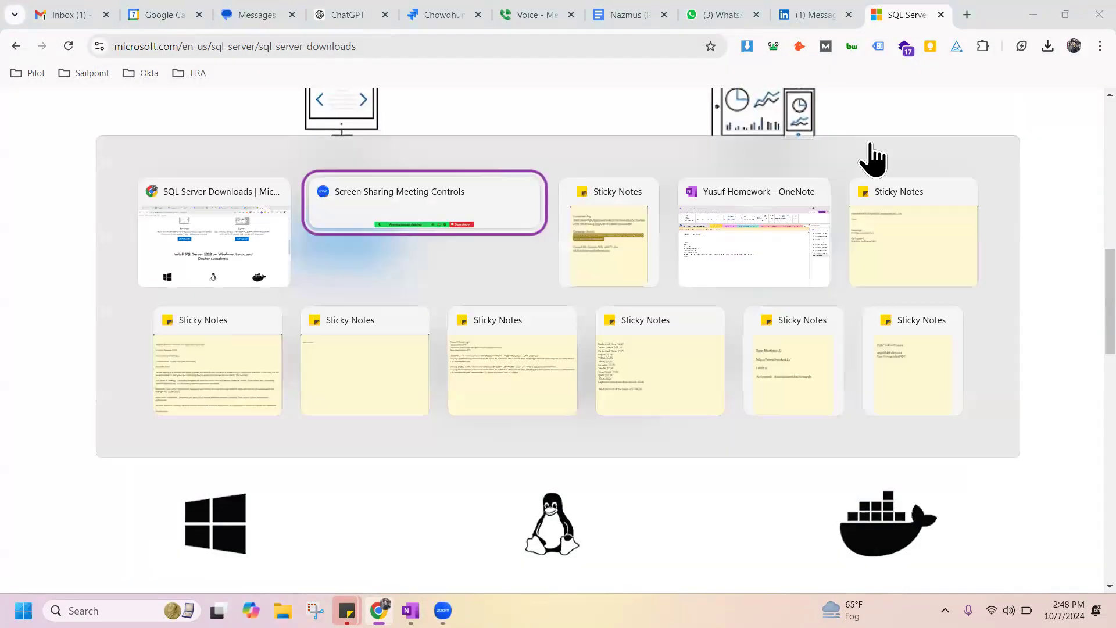
left_click(362, 242)
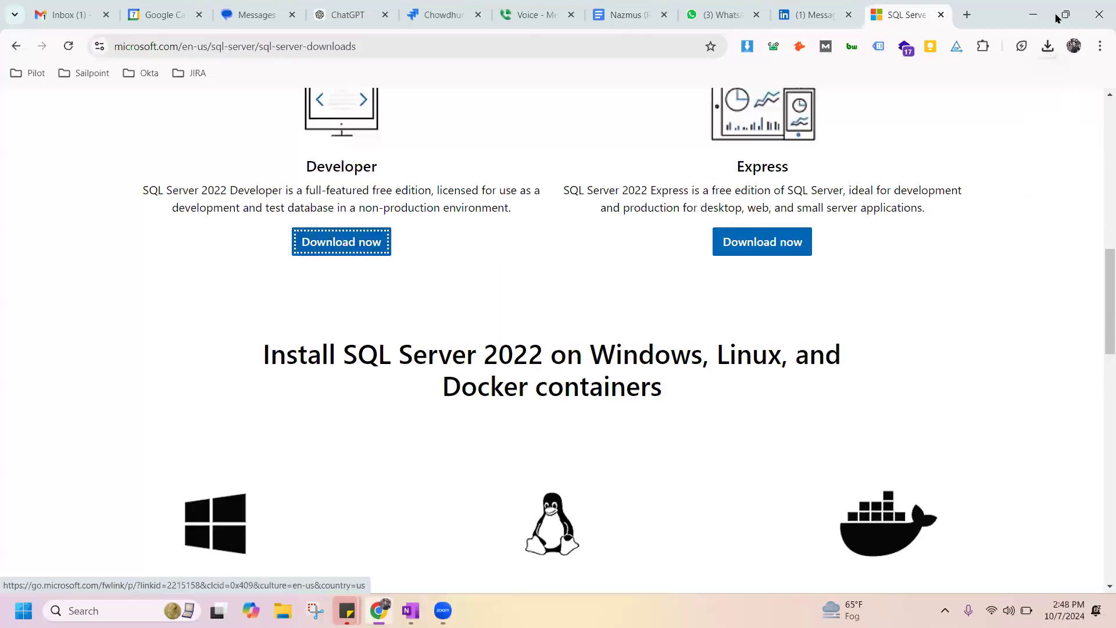
left_click(1053, 47)
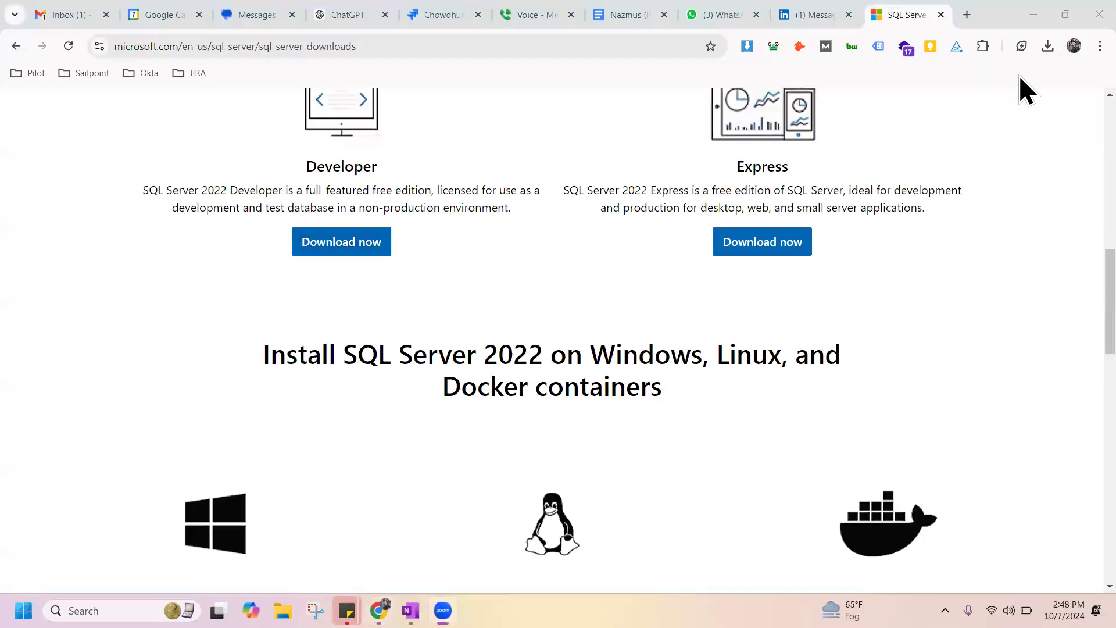
left_click(1047, 46)
left_click(888, 119)
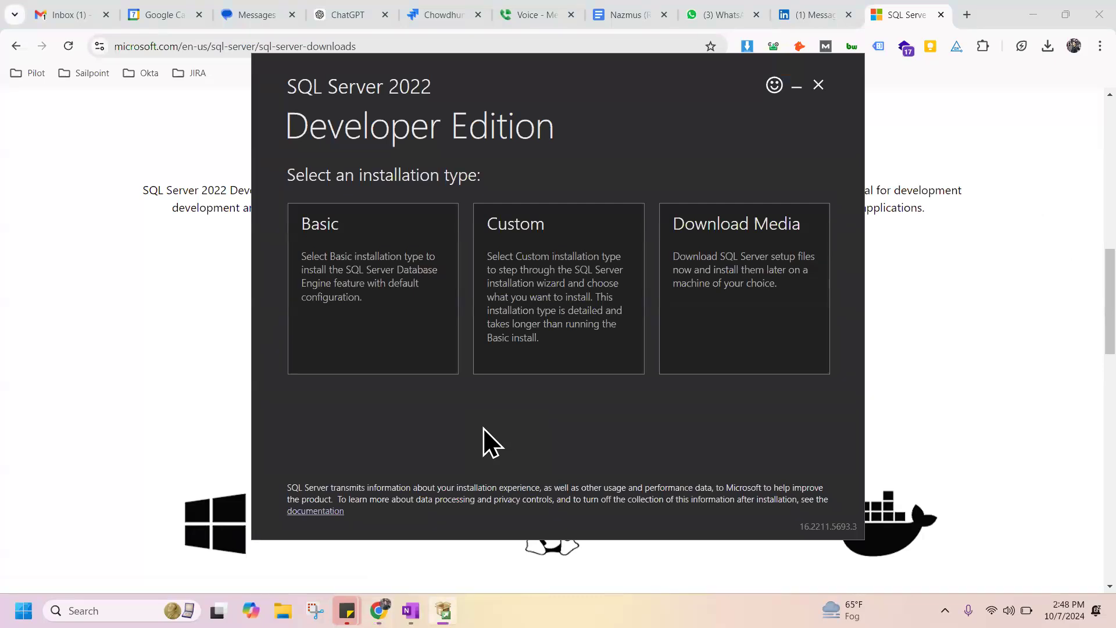
Start a Basic installation of SQL Server 2022 Developer Edition in the default location, accepting the license terms.
left_click(386, 232)
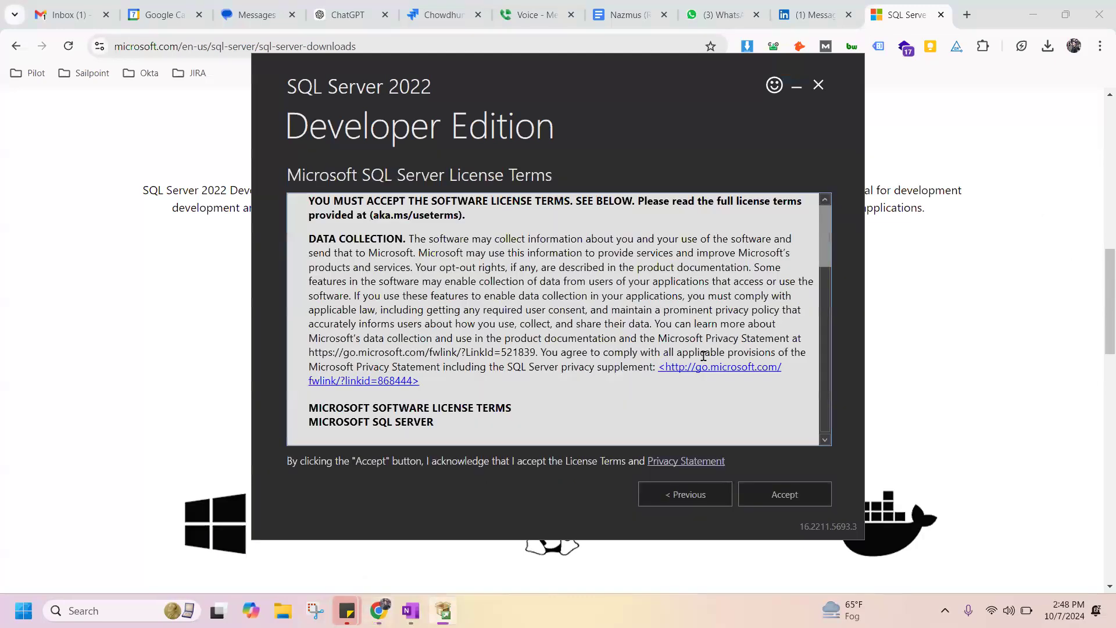
left_click(785, 494)
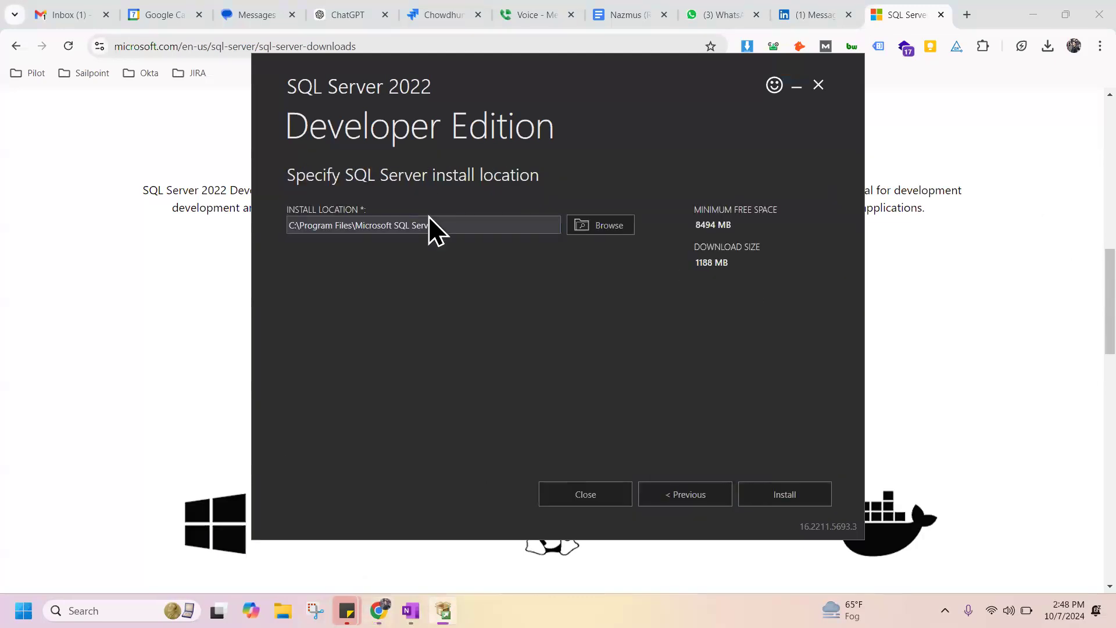
left_click(773, 499)
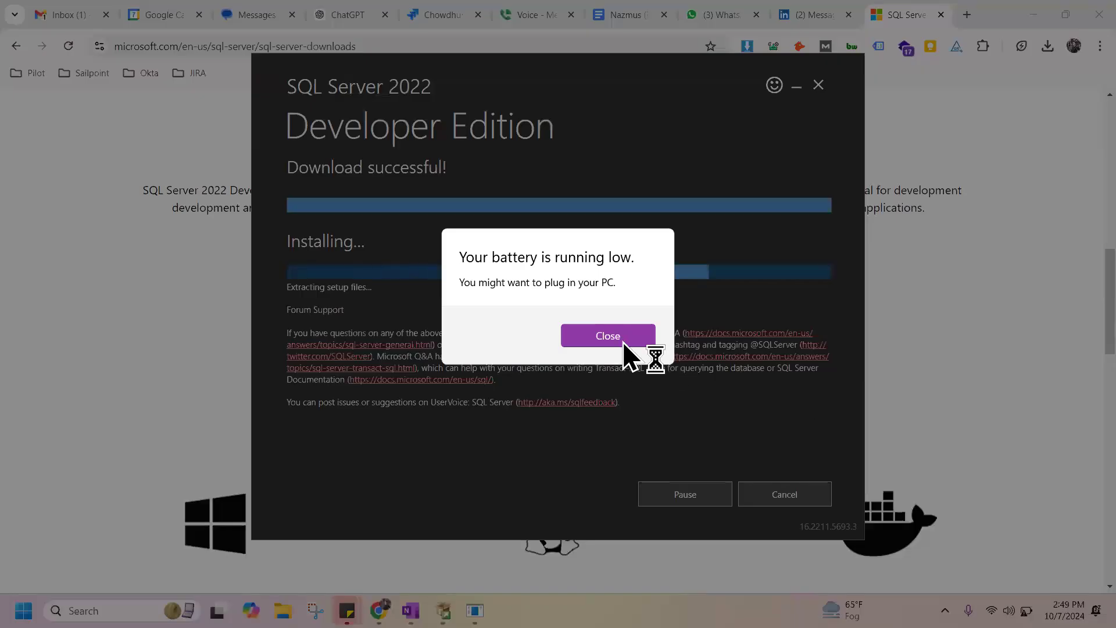
left_click(624, 343)
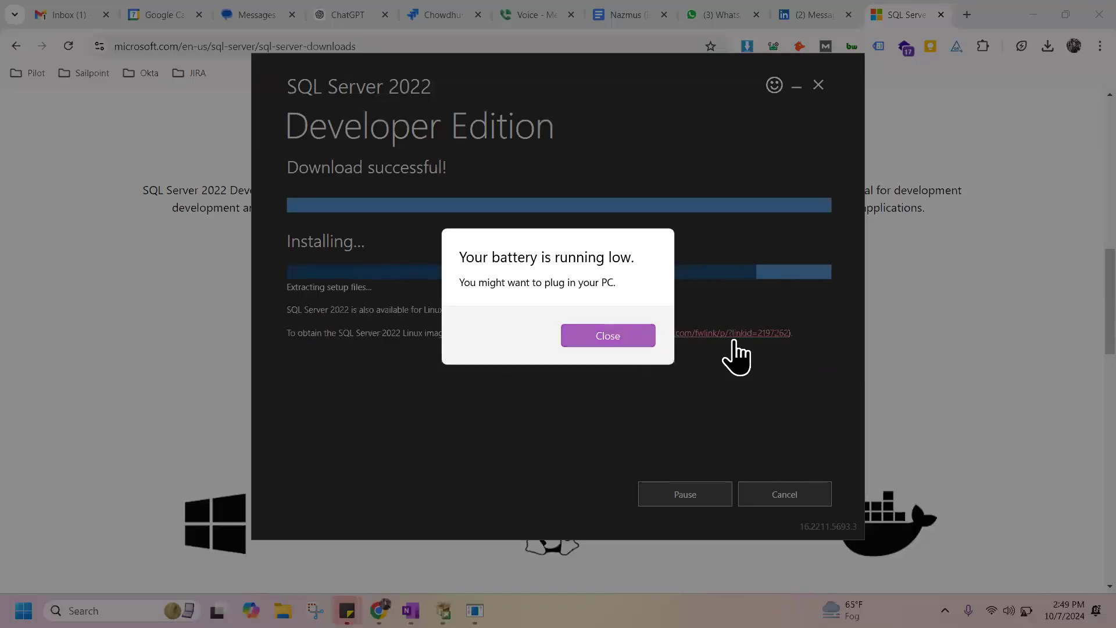
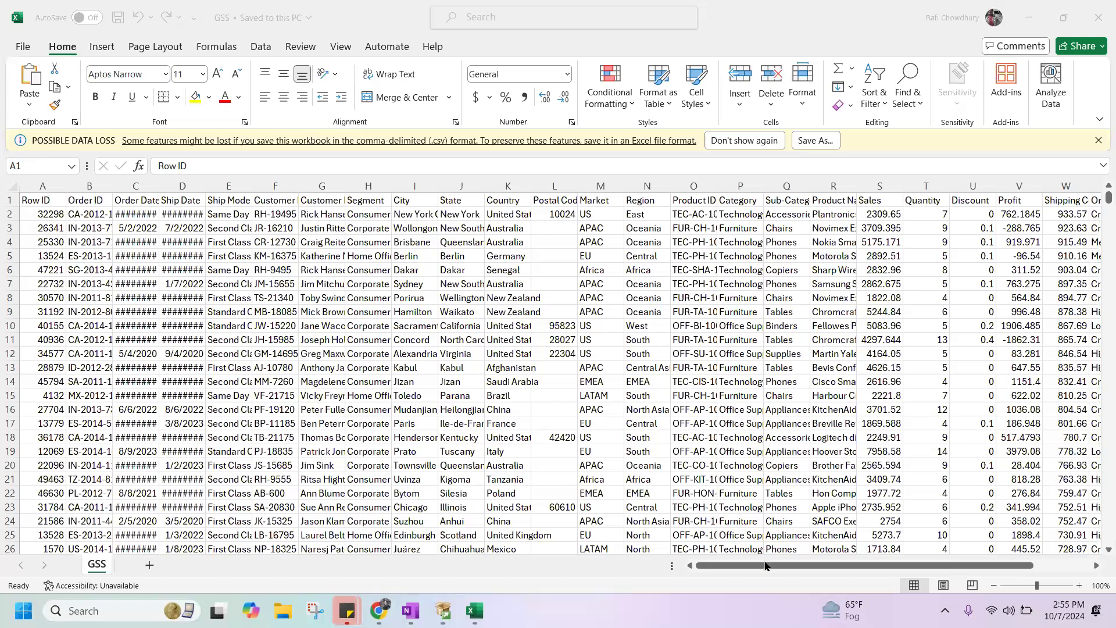
View the GSS worksheet's remaining columns through Order Priority, close the workbook and switch to the SQL Server installer.
left_click(903, 569)
mouse_move(905, 571)
left_mouse_down()
mouse_move(957, 569)
mouse_move(904, 569)
left_mouse_up()
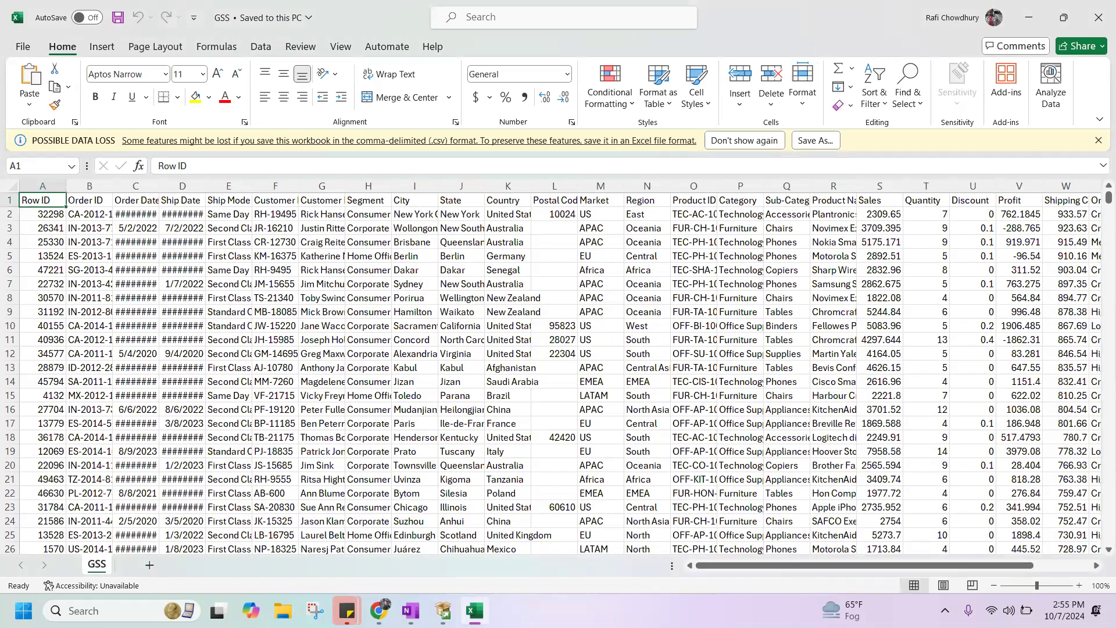
left_click_drag(797, 565, 925, 515)
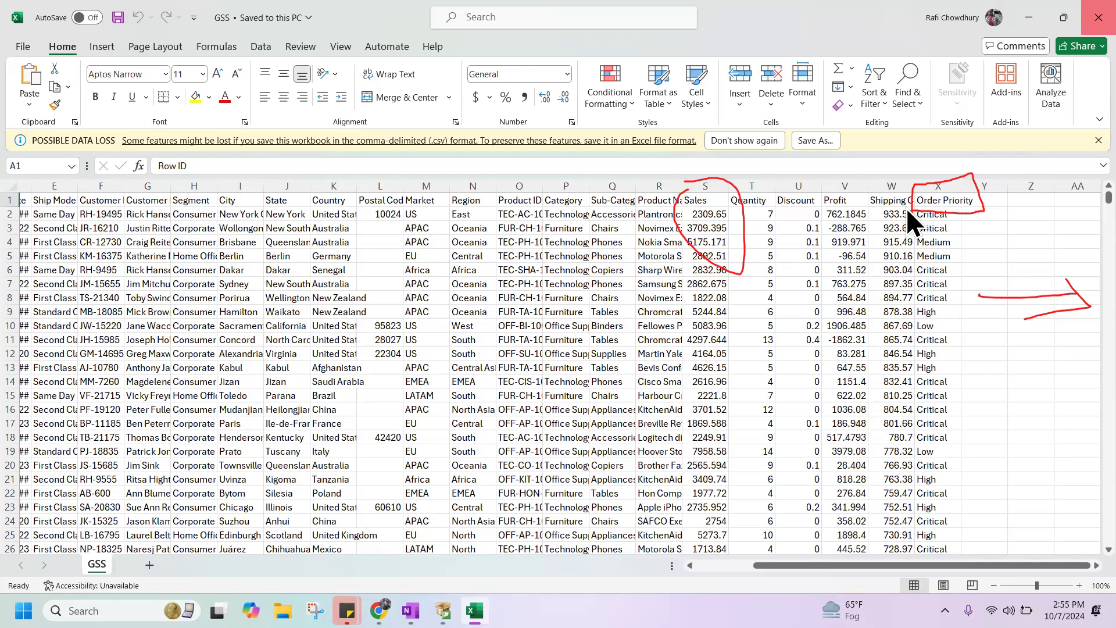
key("alt+F4")
key("alt+Tab")
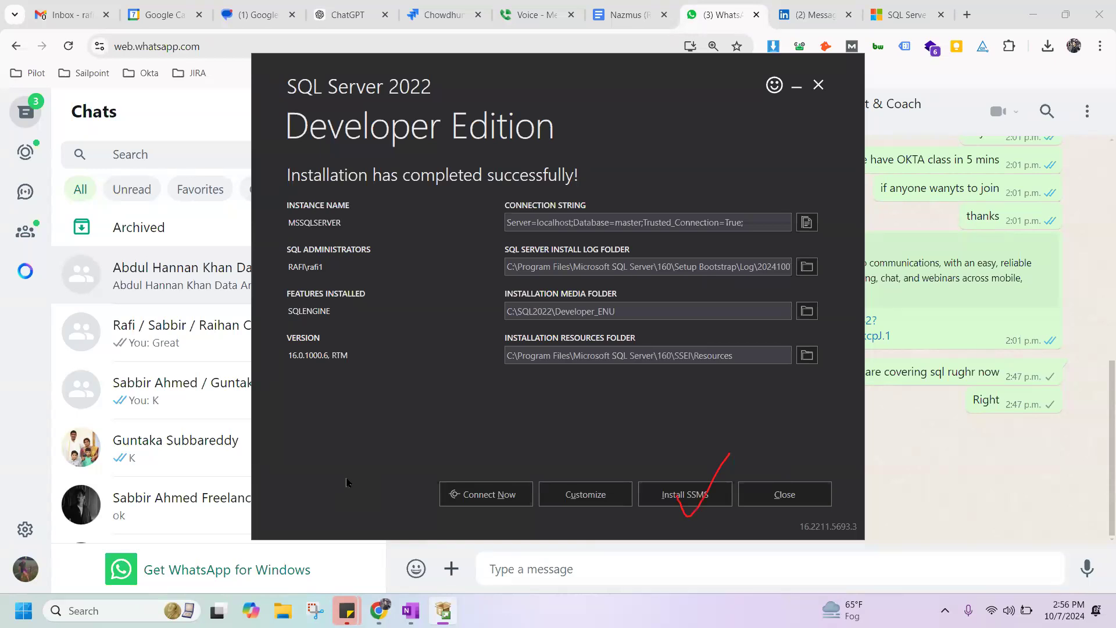
Test the connection to the new SQL Server instance from the installer, close the SQLCMD window and exit the installer.
left_click(486, 496)
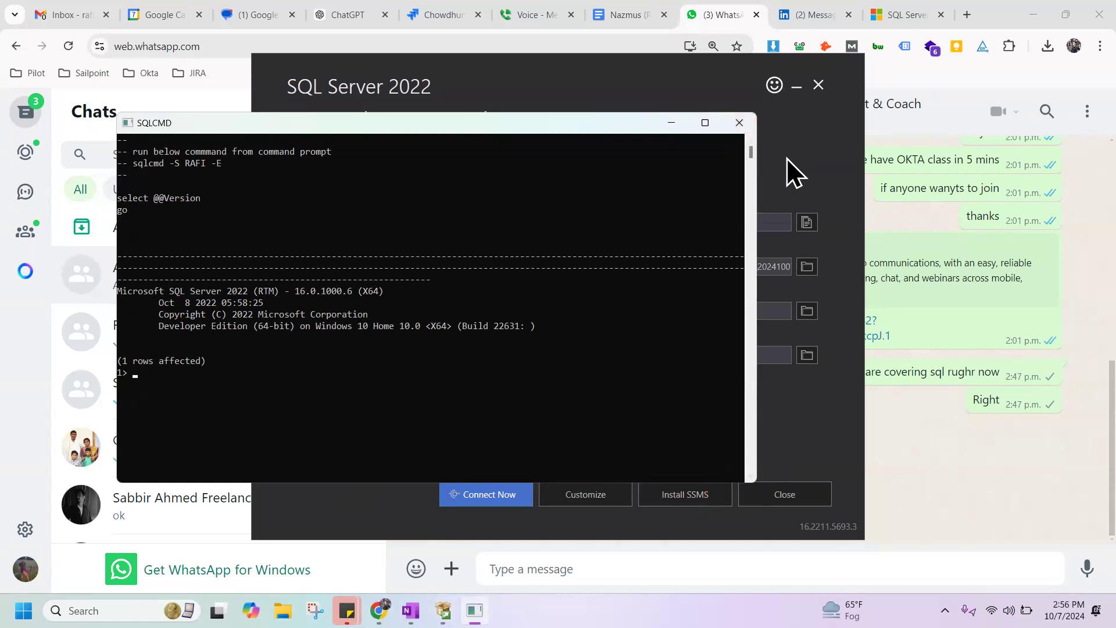
left_click(739, 123)
left_click(784, 494)
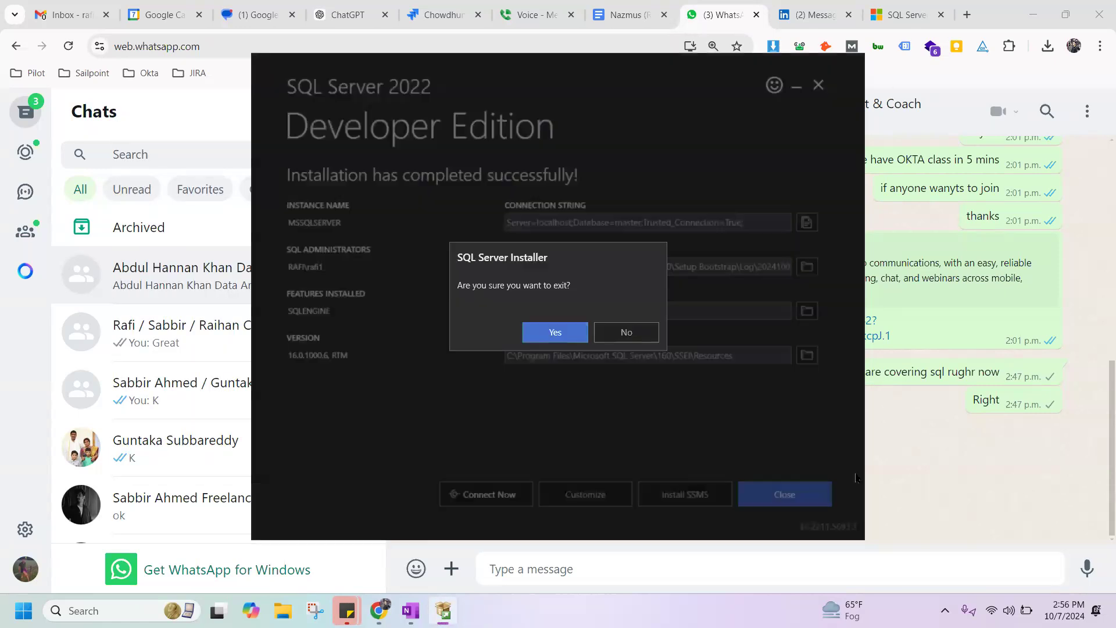
left_click(568, 335)
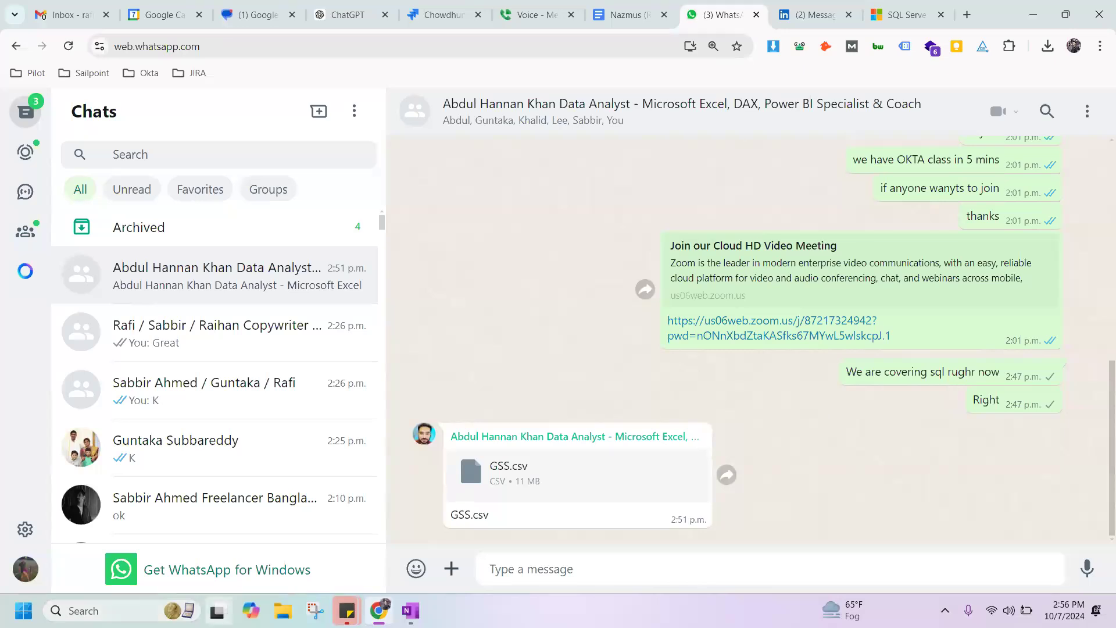
Search Windows for "manag" and open SQL Server Management Studio 20.
left_click(145, 609)
type("mnanag")
key("BackSpace")
key("BackSpace")
key("BackSpace")
key("BackSpace")
key("BackSpace")
type("anag")
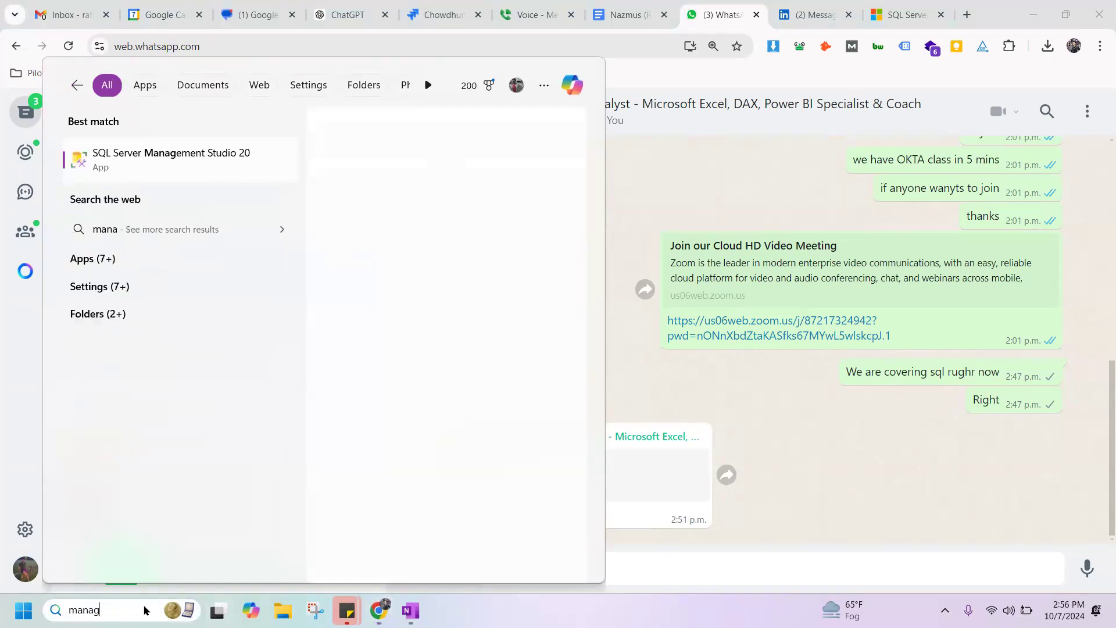
left_click(218, 156)
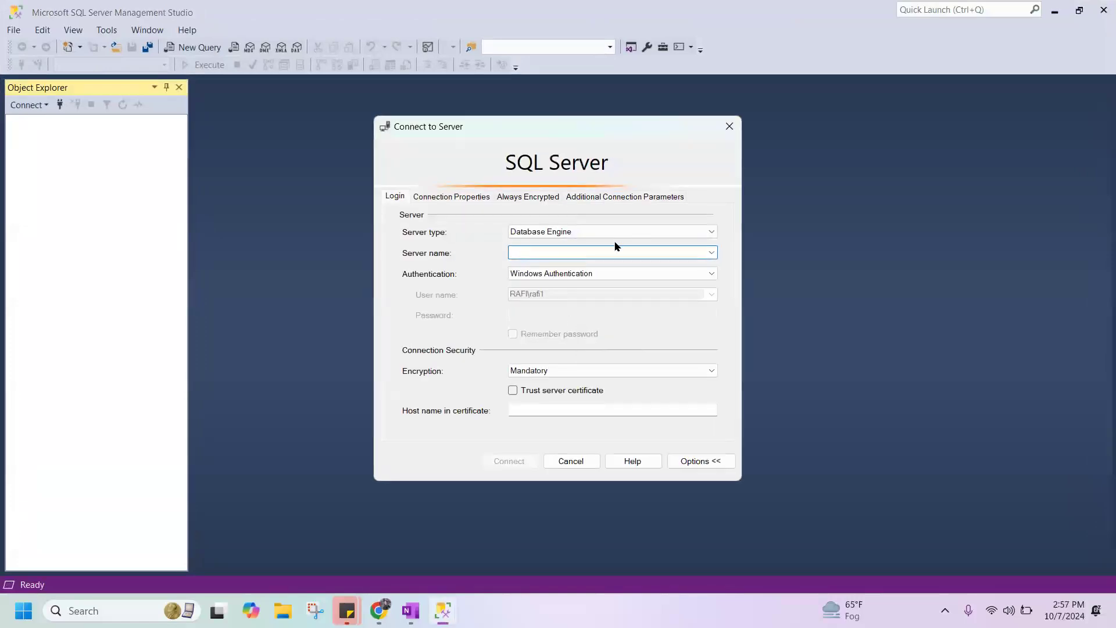
Connect to the local Database Engine with Windows Authentication, entering the computer's name as the server name and trusting the server certificate.
type("raf")
key("Left")
key("Left")
key("Delete")
type("R")
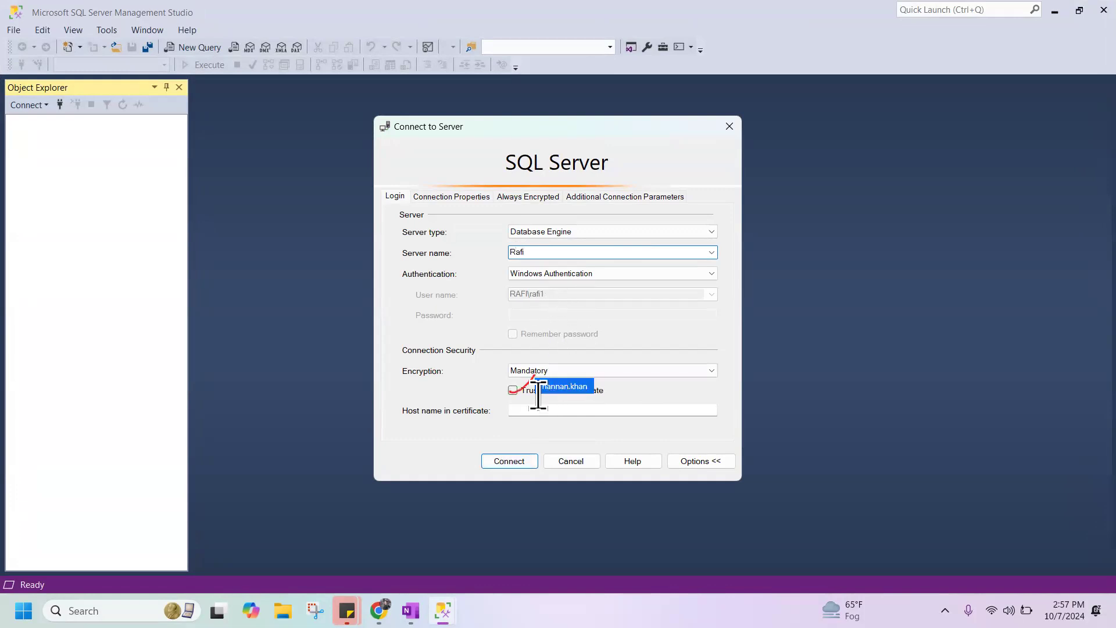
left_click(514, 390)
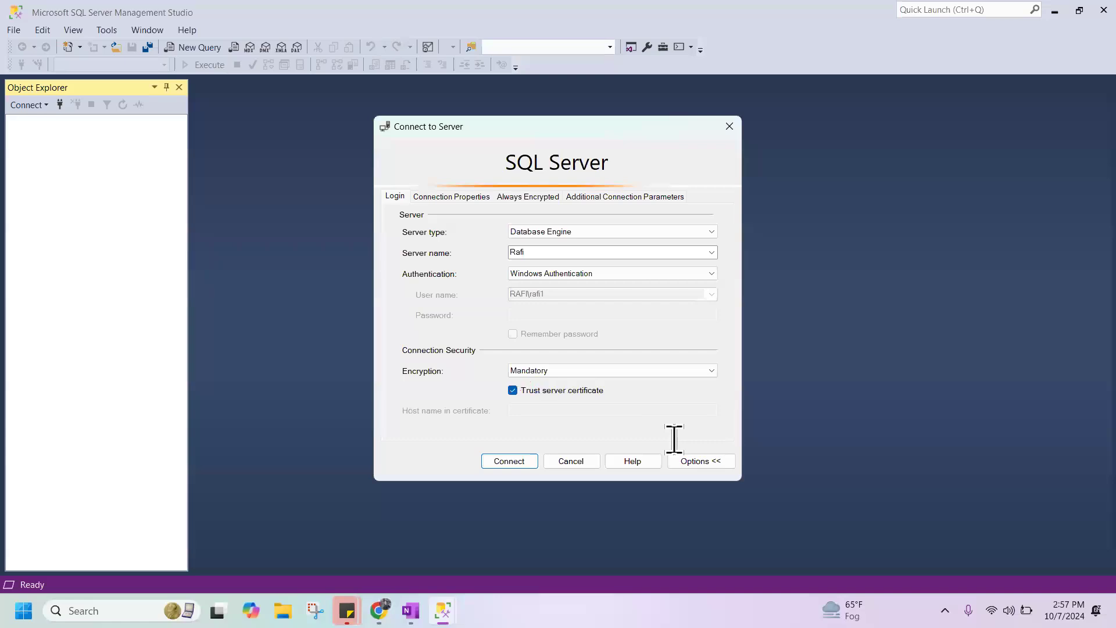
left_click(503, 461)
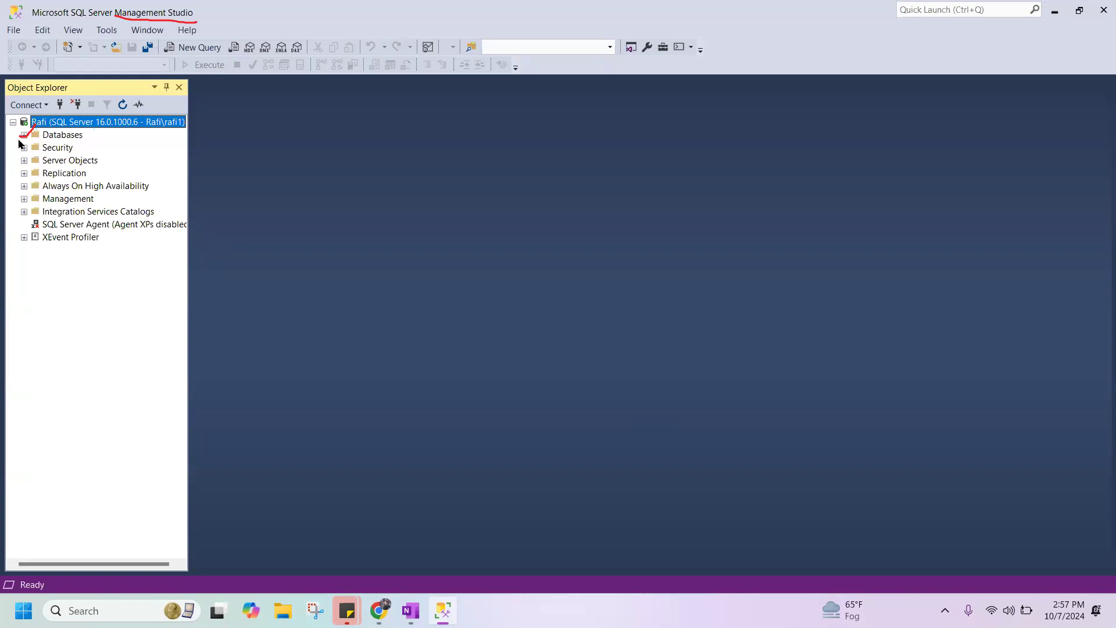
Expand the server's Databases folder and its System Databases subfolder to view the built-in databases.
left_click(24, 135)
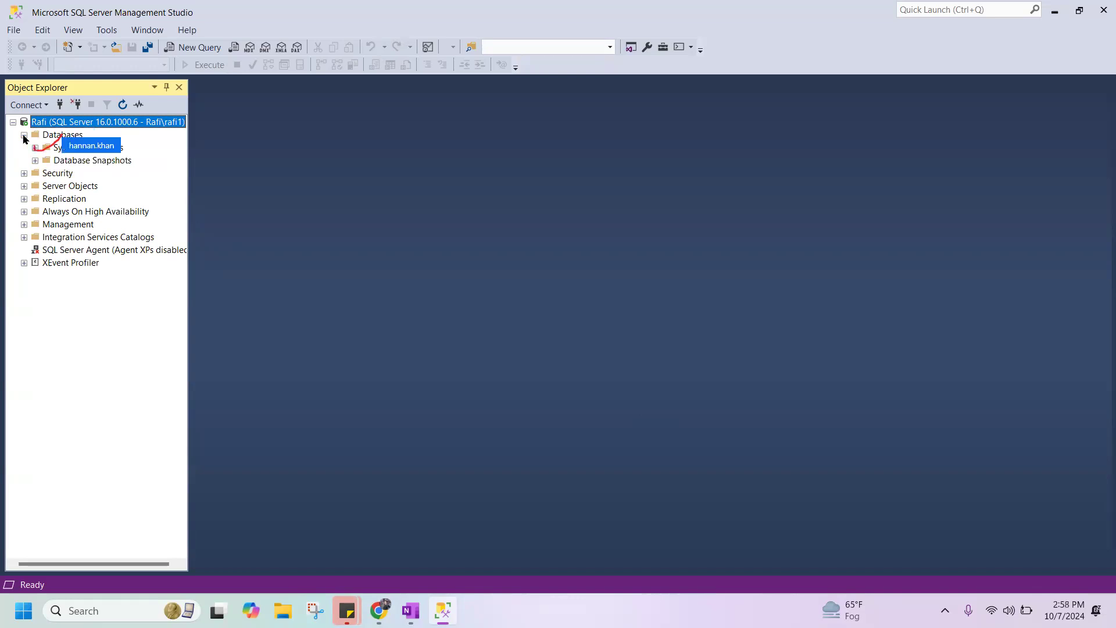
left_click(58, 149)
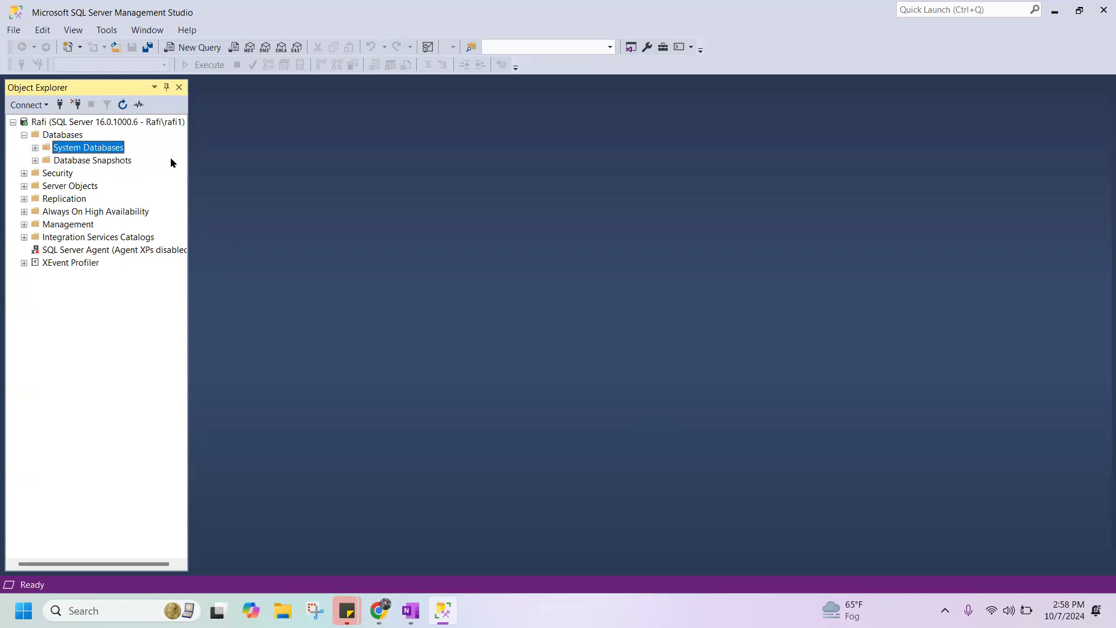
left_click(35, 148)
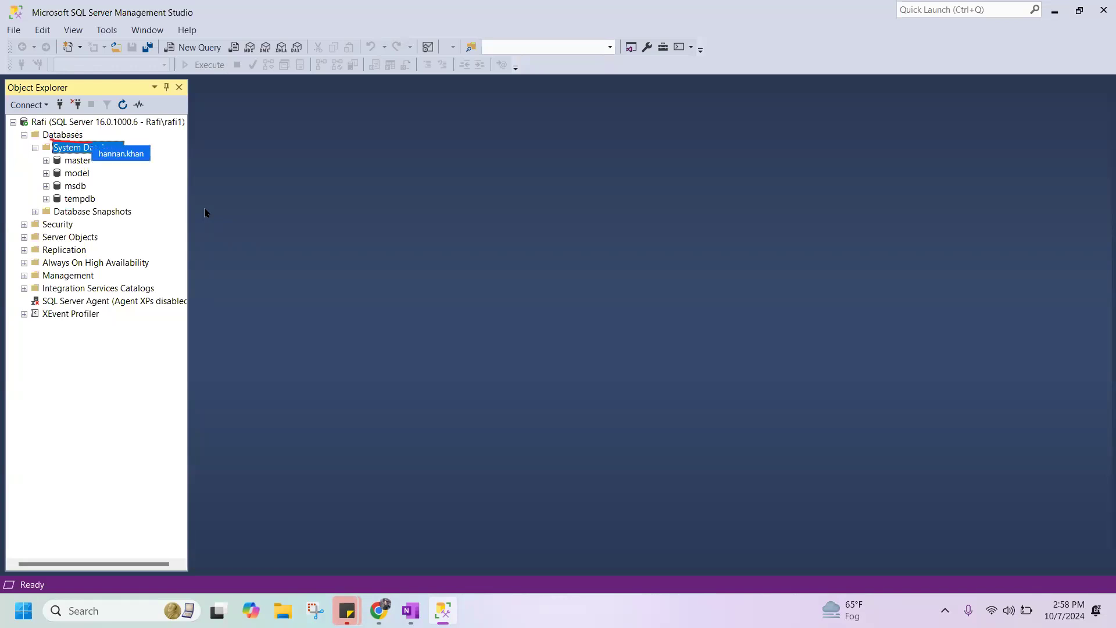
Create a new database named gss with the default owner and file settings.
left_click(66, 137)
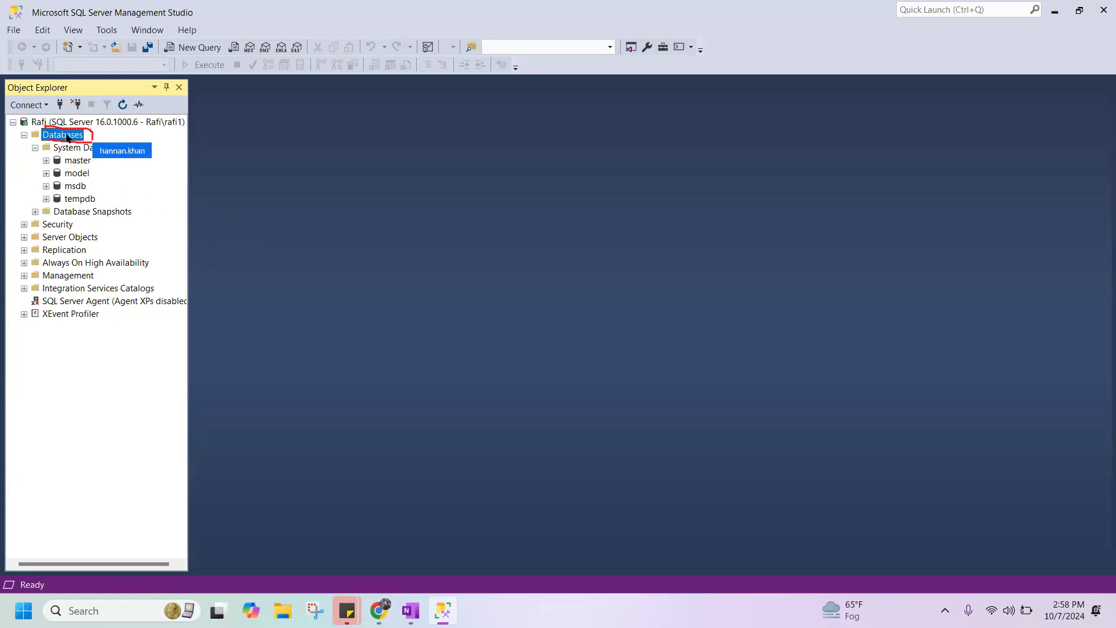
right_click(68, 138)
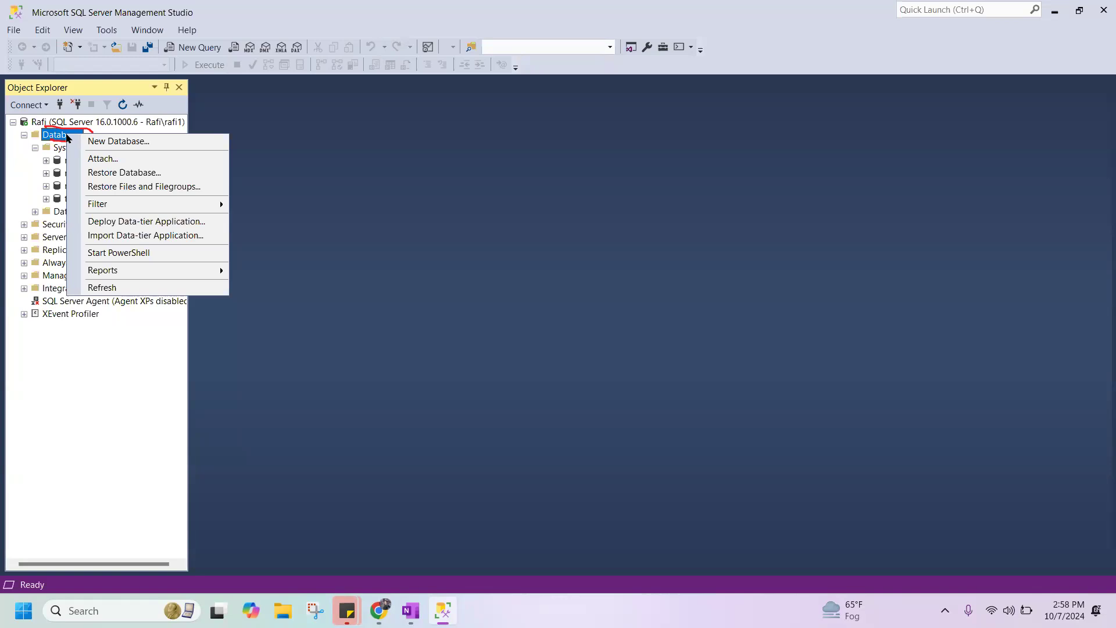
left_click(124, 140)
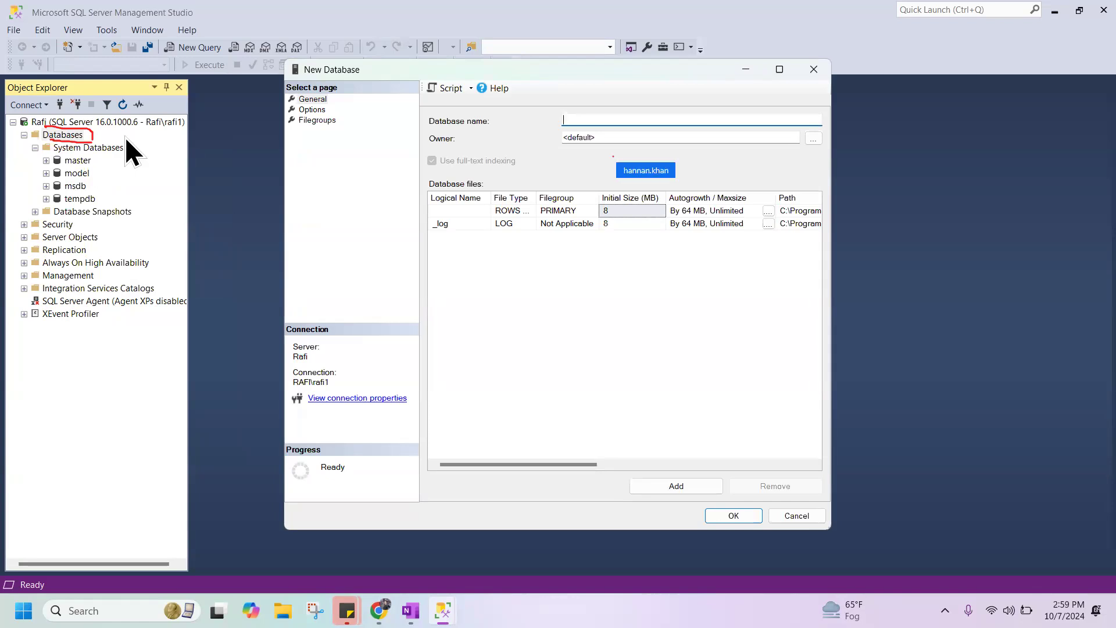
type("gss")
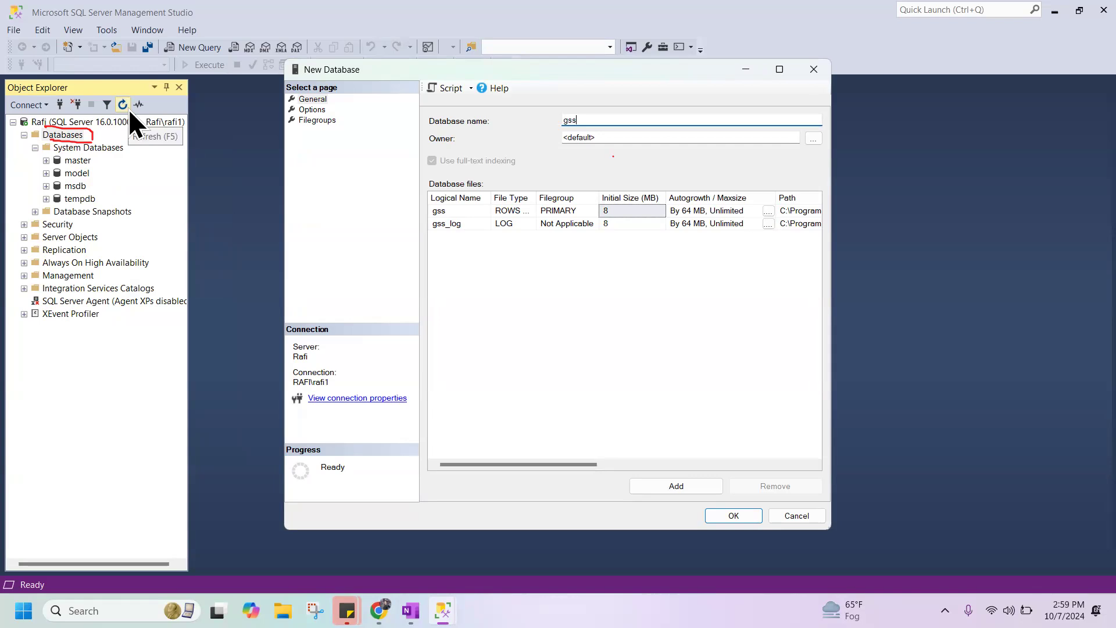
left_click(727, 510)
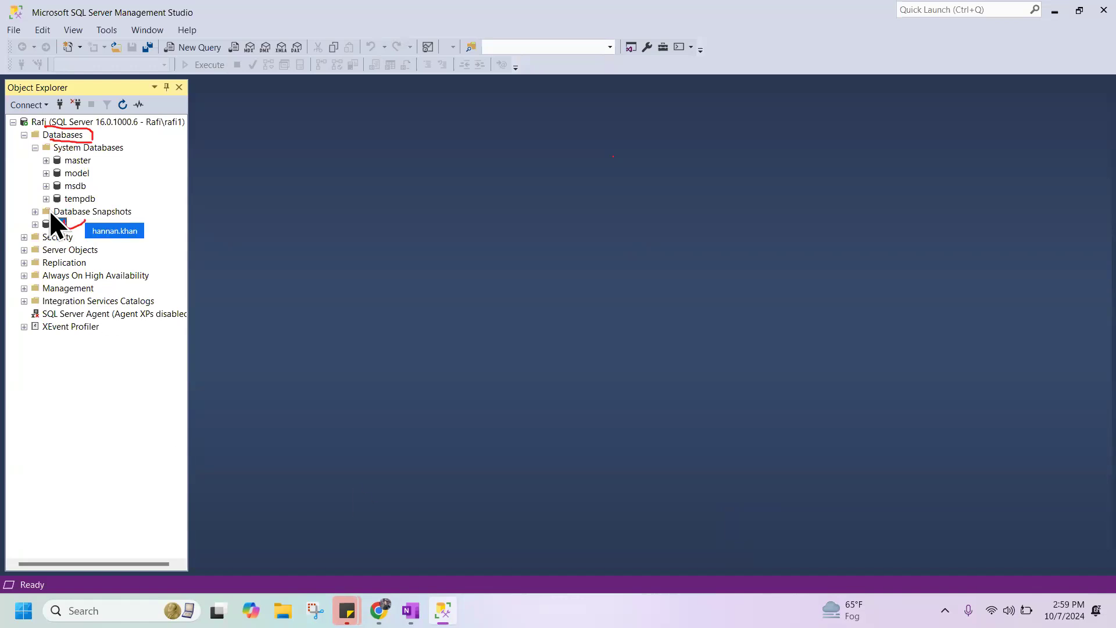
Expand the gss database and its Tables folder, and look through the available new table types.
double_click(58, 223)
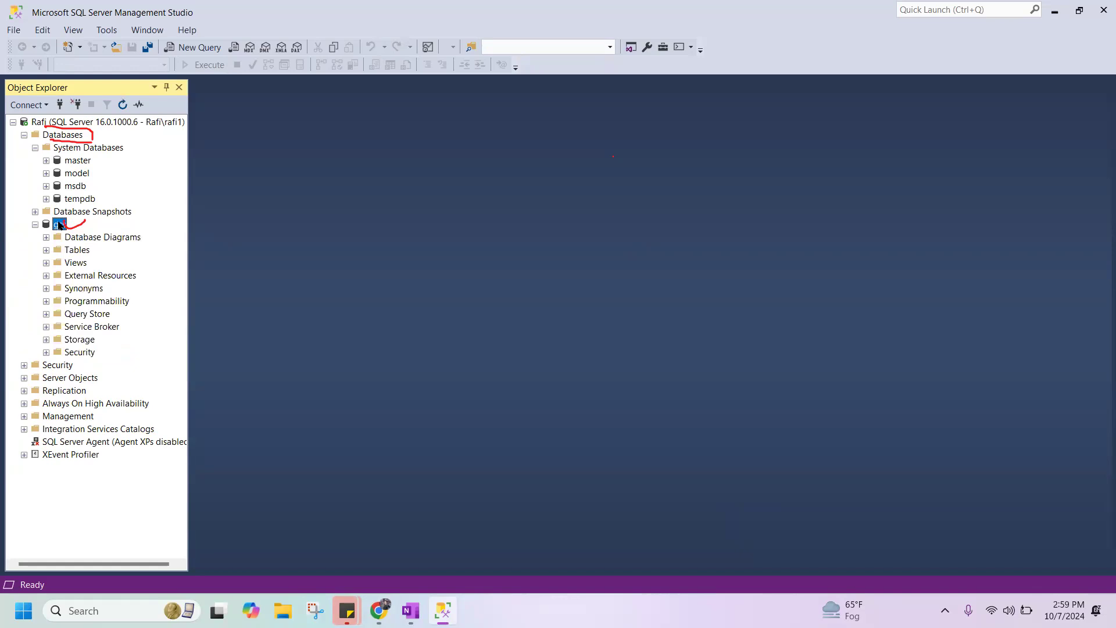
right_click(59, 226)
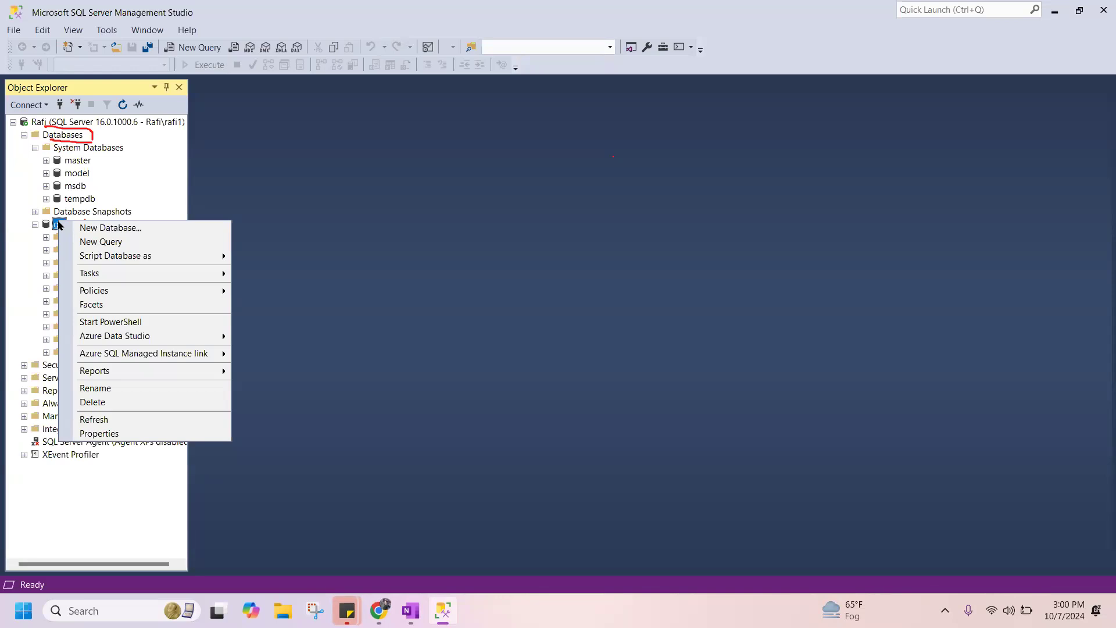
left_click(59, 137)
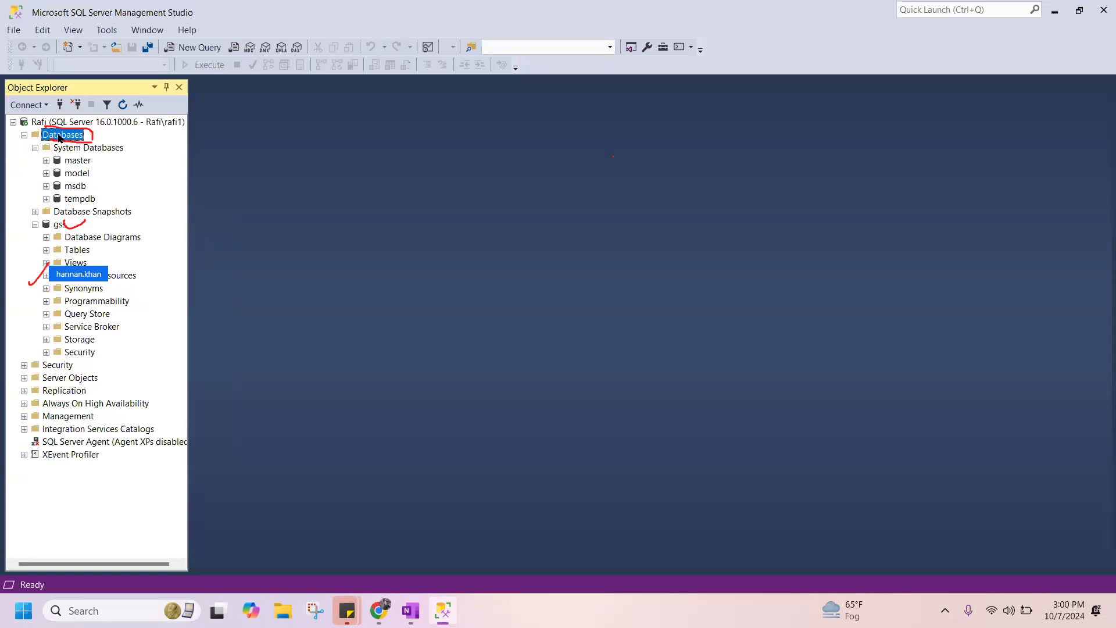
left_click(77, 251)
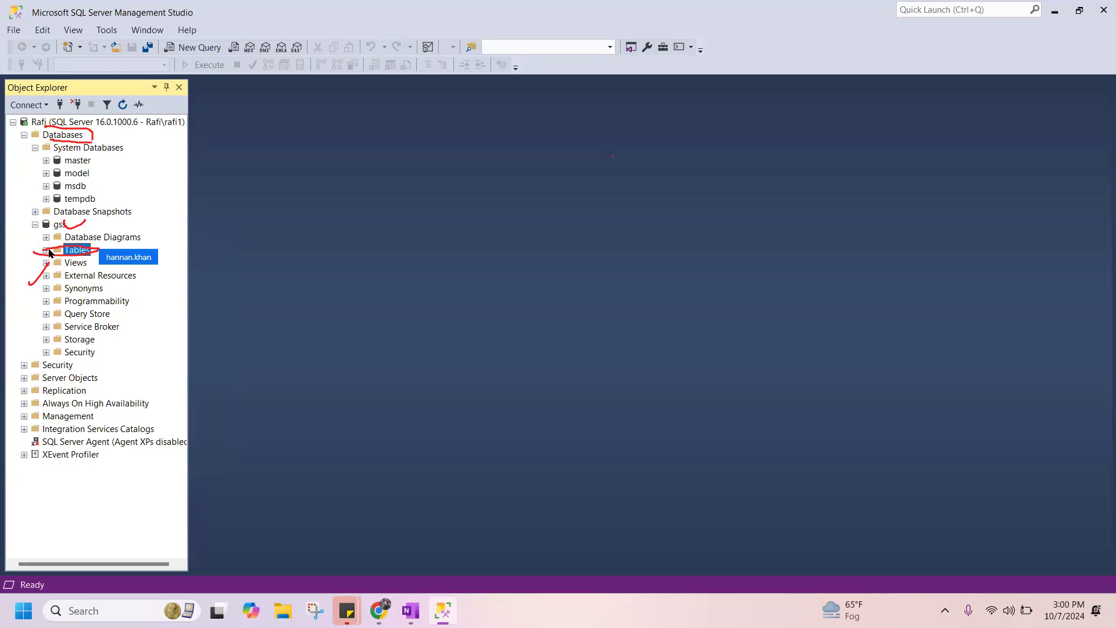
double_click(91, 252)
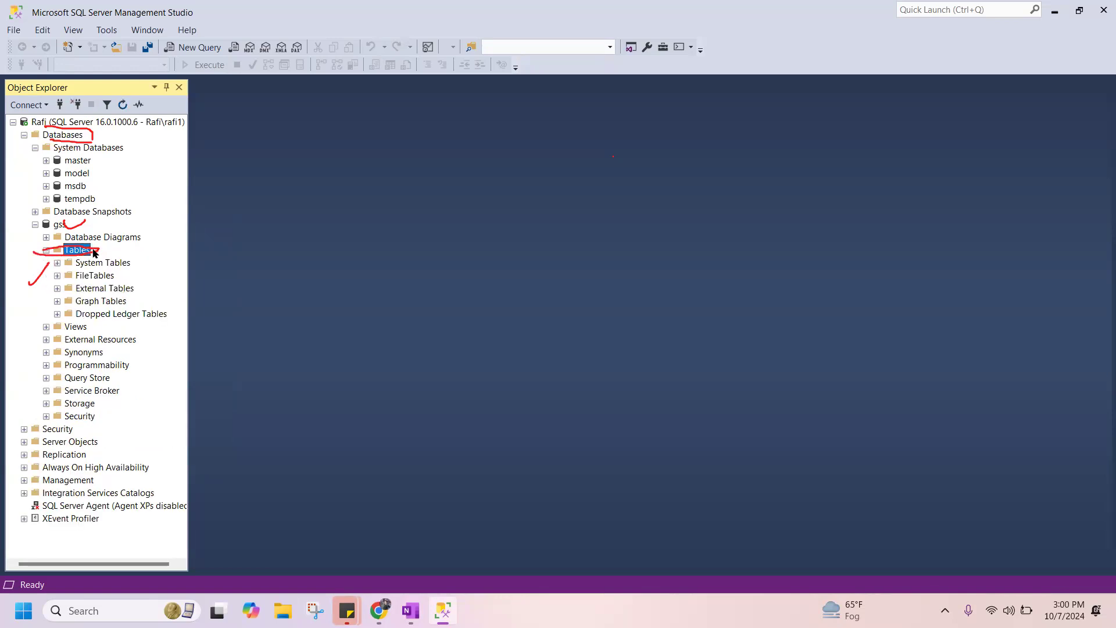
right_click(71, 252)
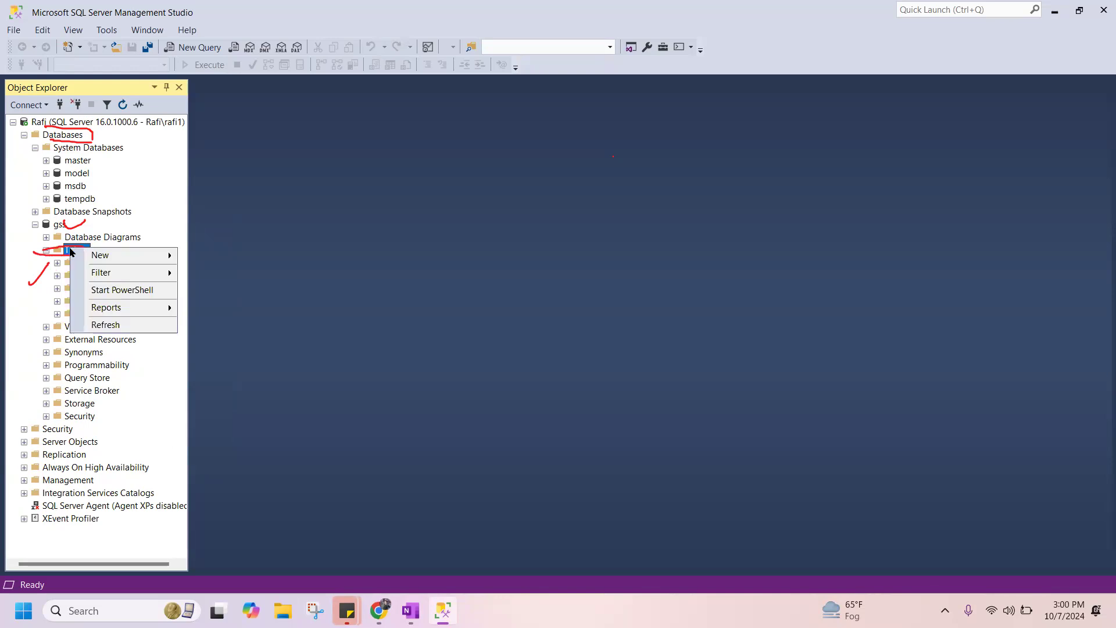
mouse_move(116, 256)
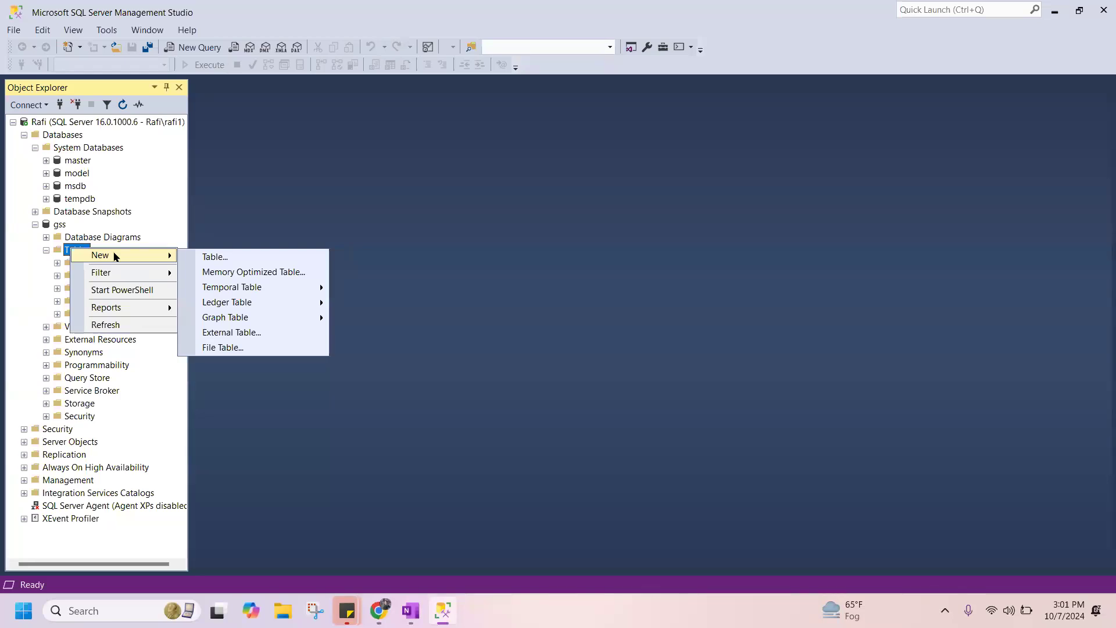
left_click(265, 189)
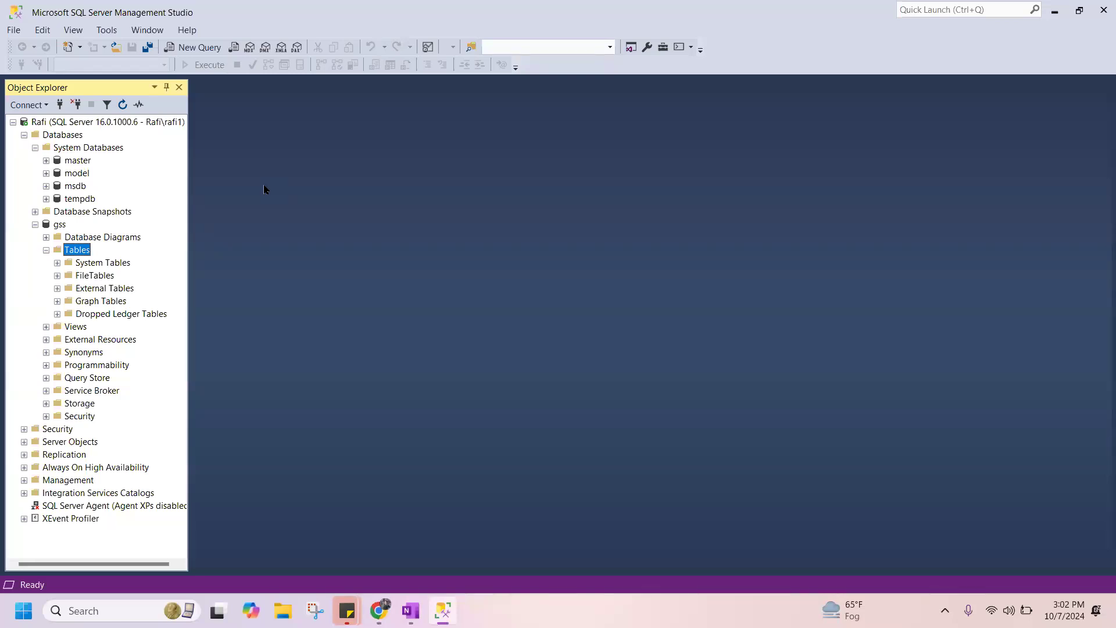
Start the Import Flat File wizard for the gss database and go to the Specify Input File page.
right_click(53, 230)
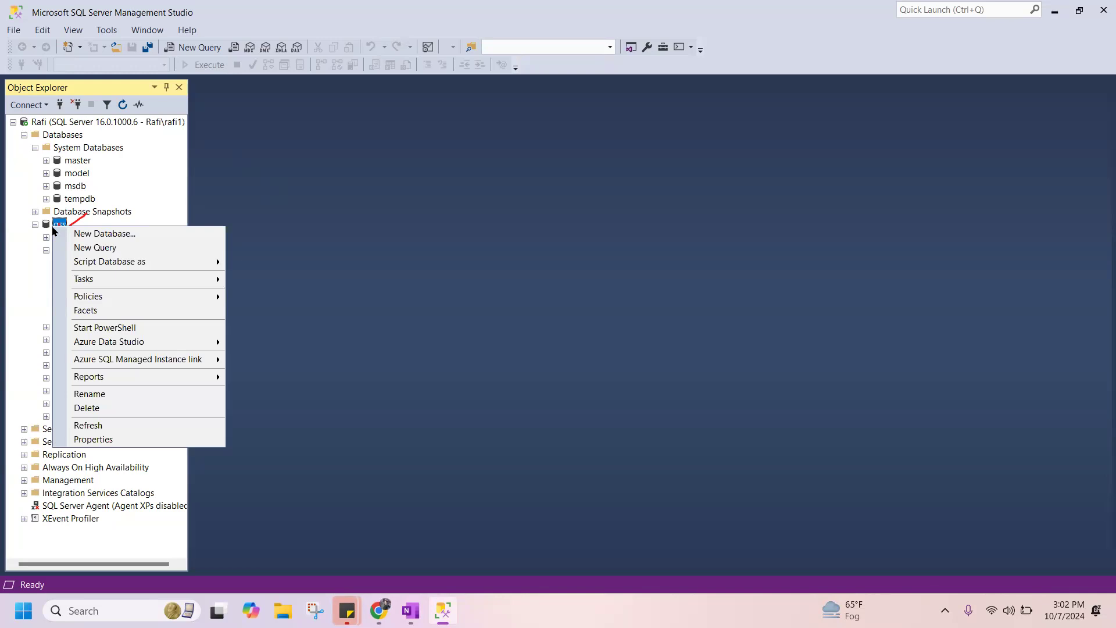
mouse_move(135, 288)
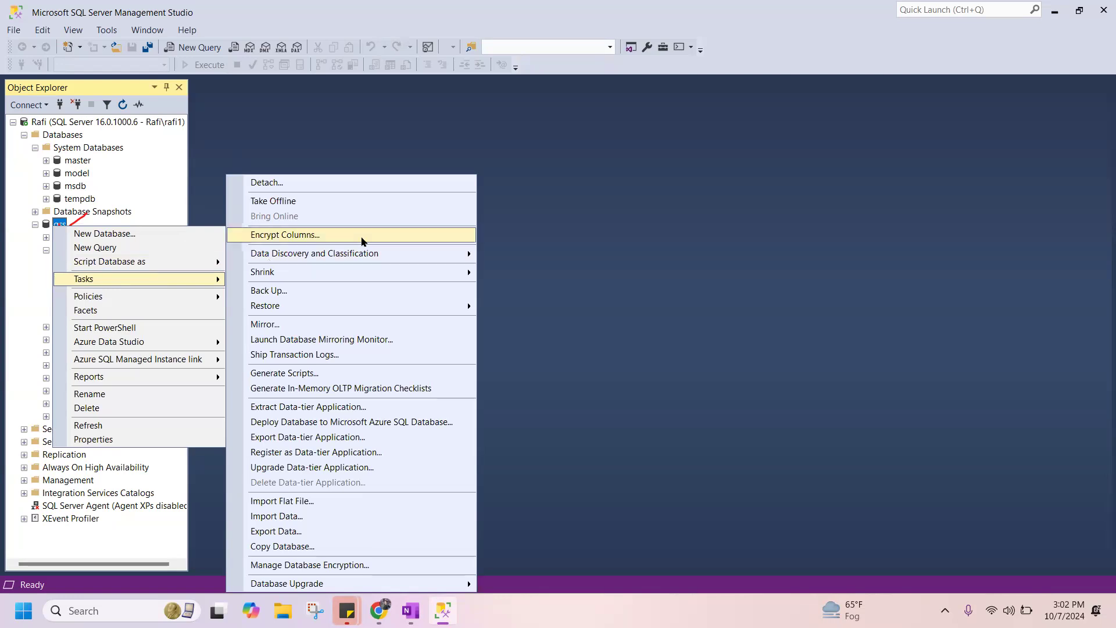
left_click(314, 503)
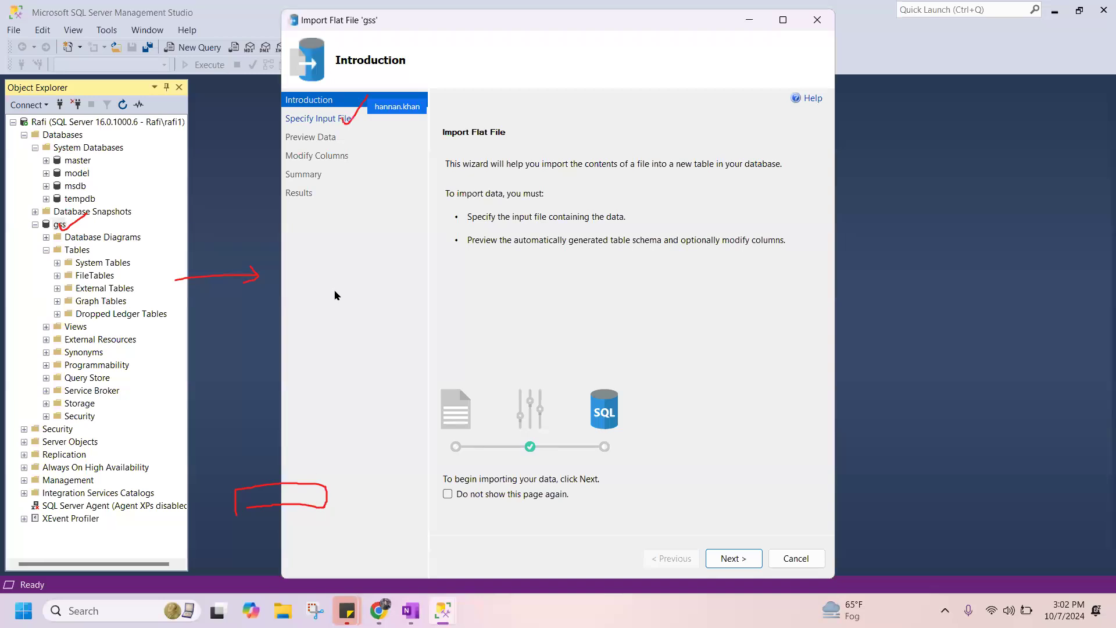
left_click(309, 119)
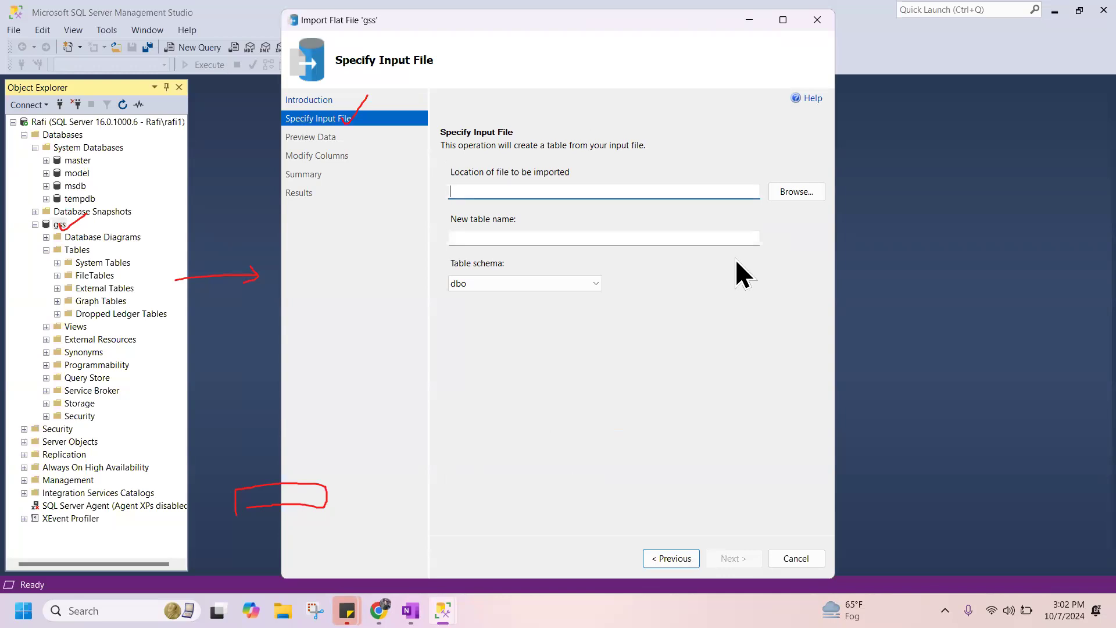
Choose GSS.csv from Downloads as the input file, keep table name GSS and schema dbo, and proceed to the data preview.
left_click(796, 193)
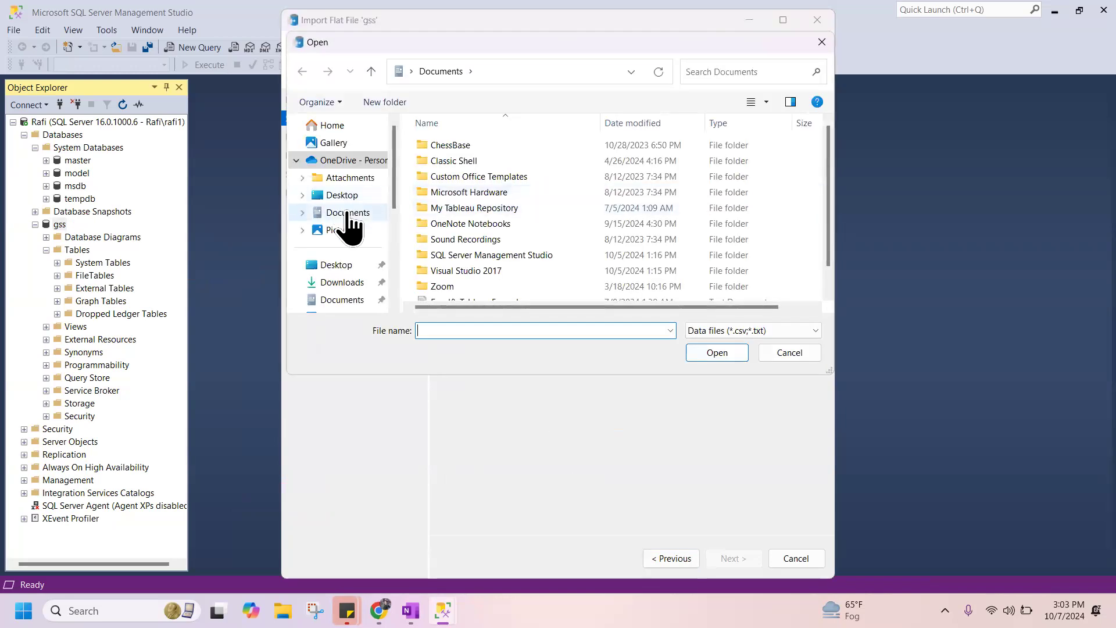
left_click(349, 215)
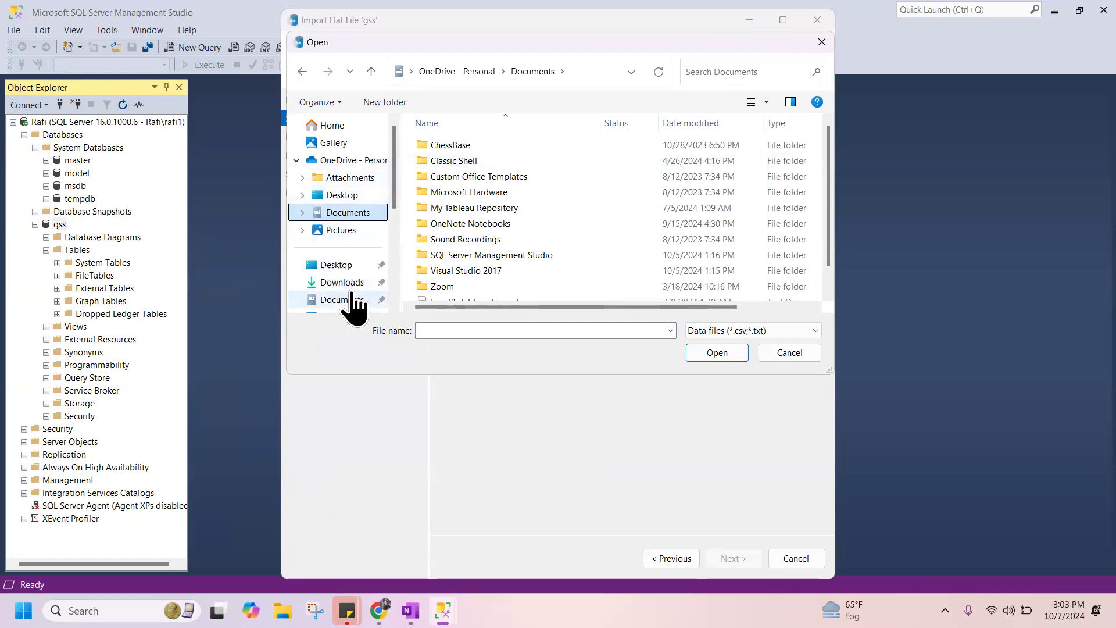
left_click(345, 282)
double_click(459, 165)
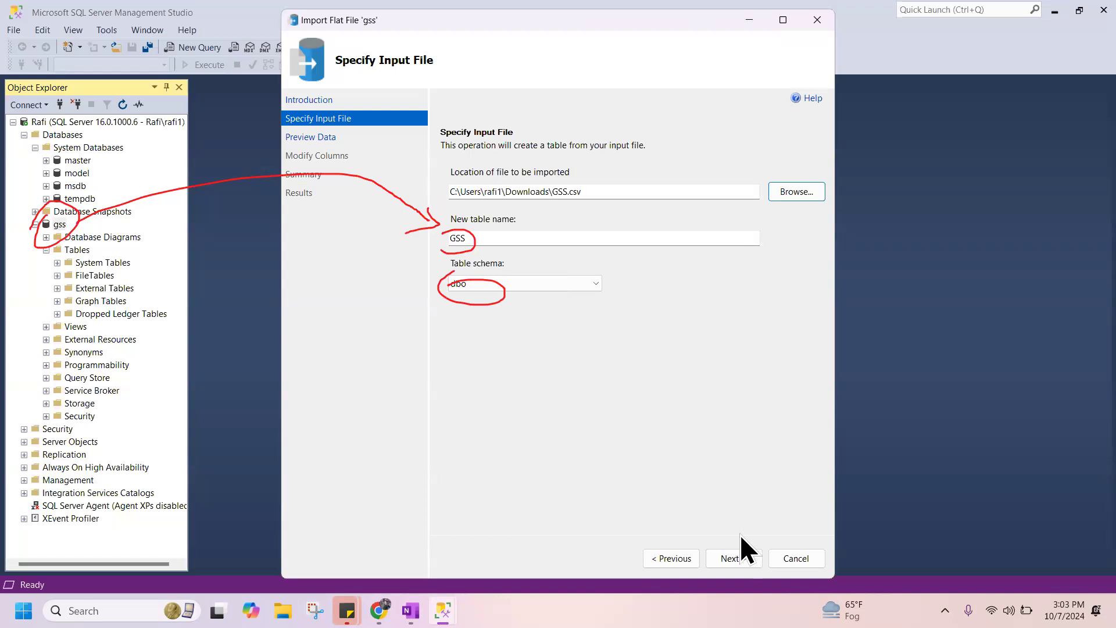
left_click(734, 556)
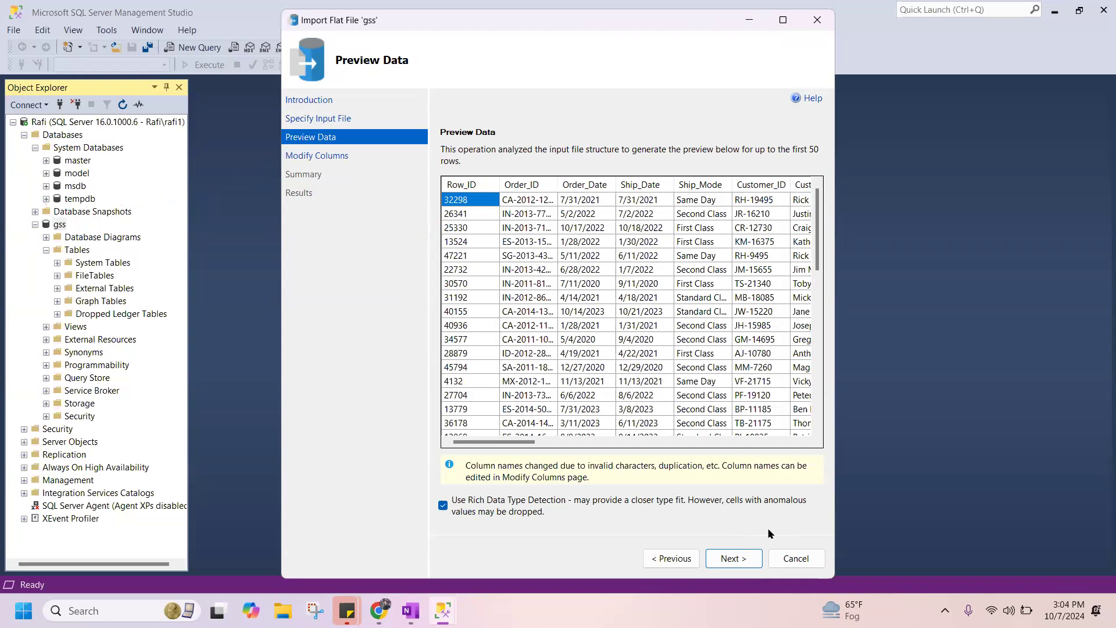
Look through the rows and columns of the GSS data preview, and proceed to the Modify Columns page.
left_click_drag(529, 446, 683, 445)
left_click_drag(826, 399, 506, 387)
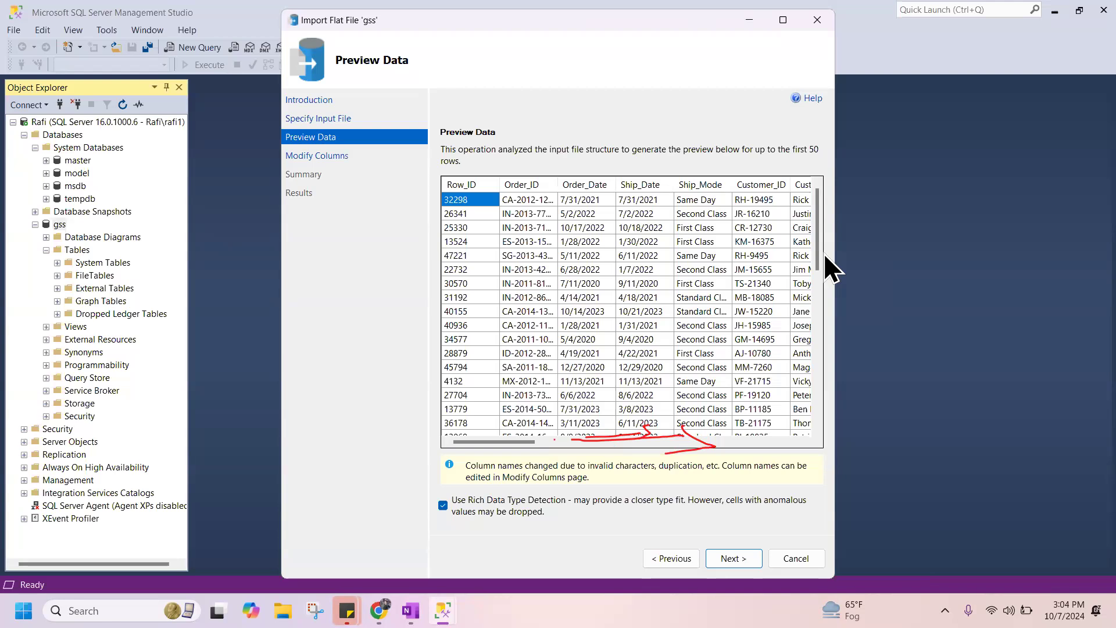
scroll(807, 367, "down", 10)
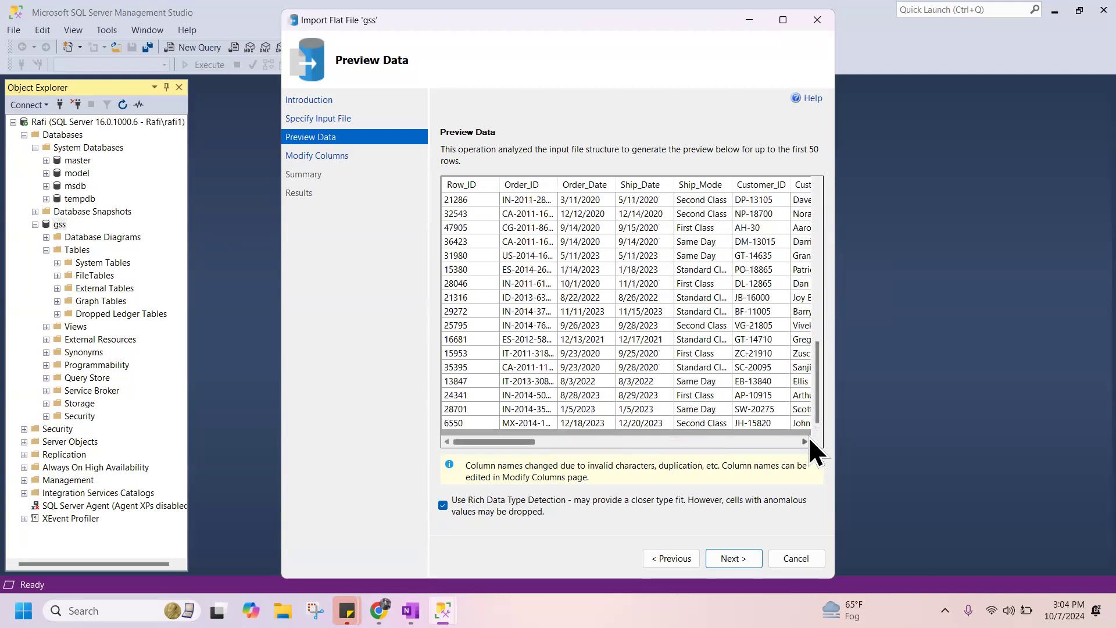
left_click_drag(532, 441, 852, 443)
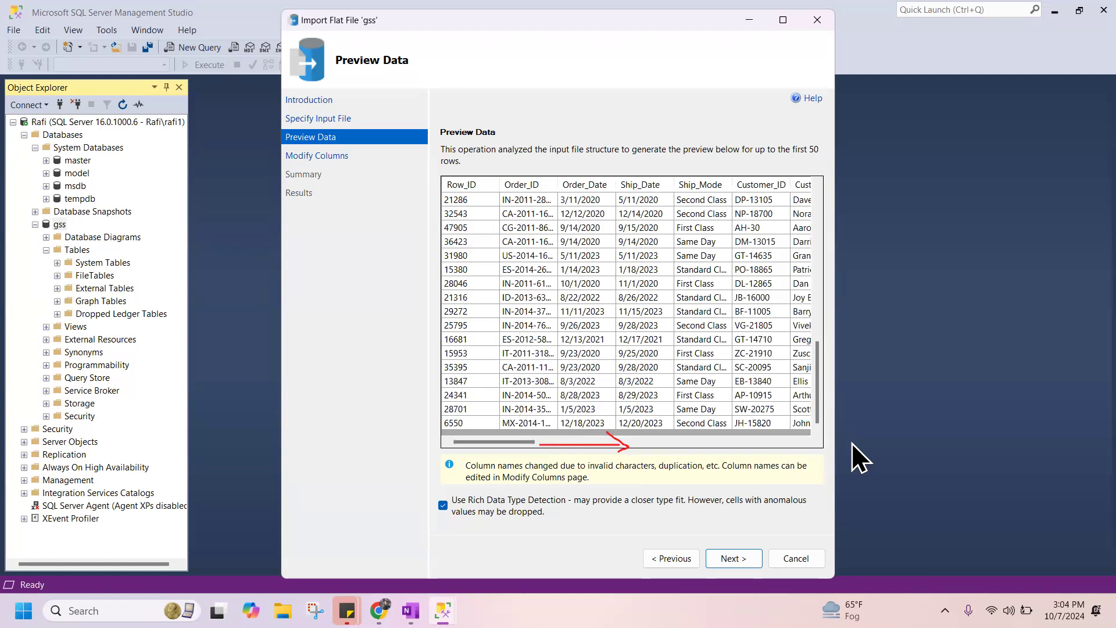
mouse_move(518, 441)
left_mouse_down()
mouse_move(782, 435)
mouse_move(843, 448)
mouse_move(518, 445)
left_mouse_up()
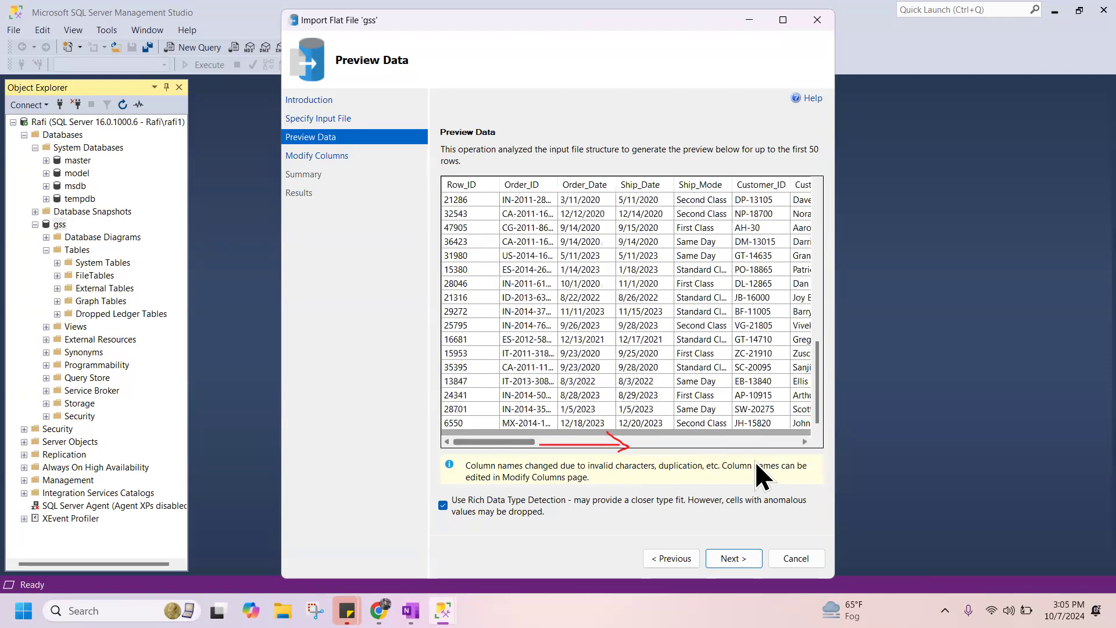
left_click(799, 442)
left_click(803, 442)
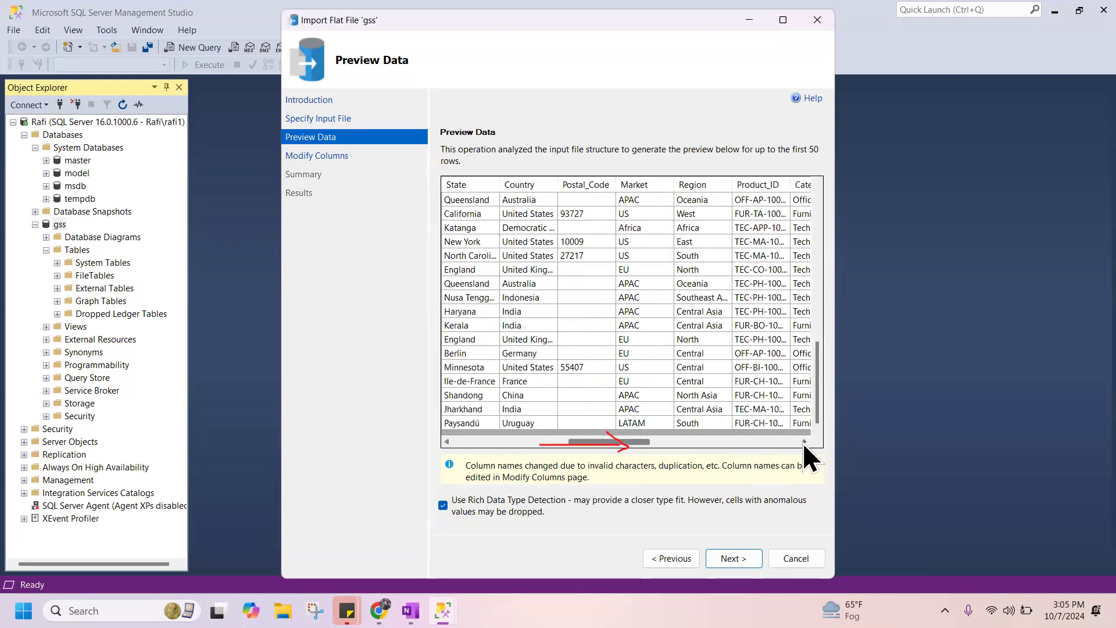
left_click(804, 442)
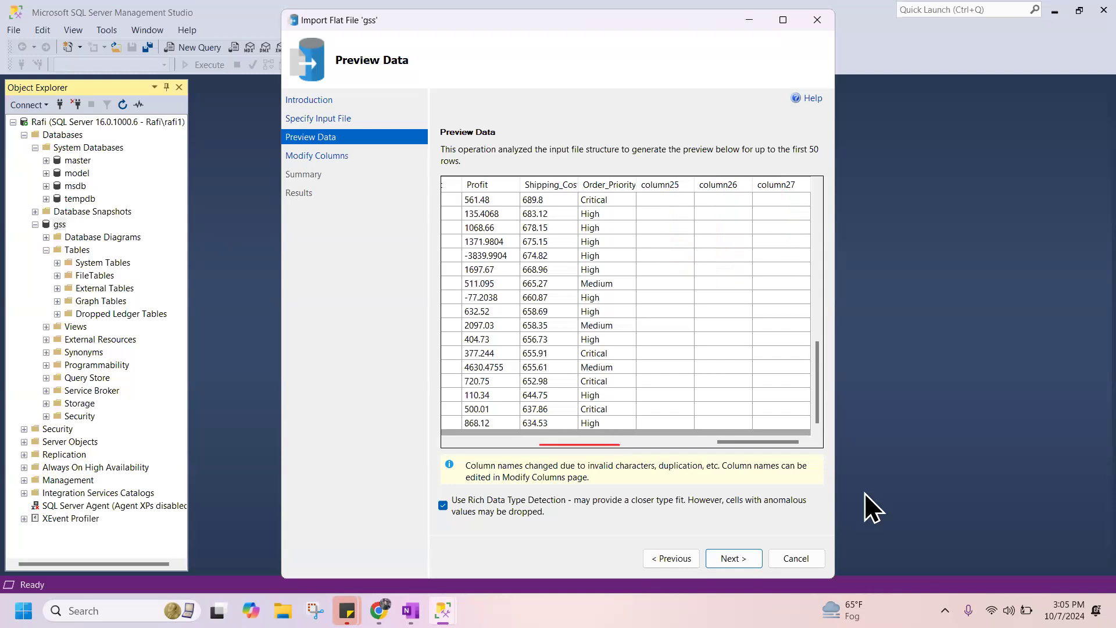
left_click_drag(737, 445, 596, 427)
left_click(596, 427)
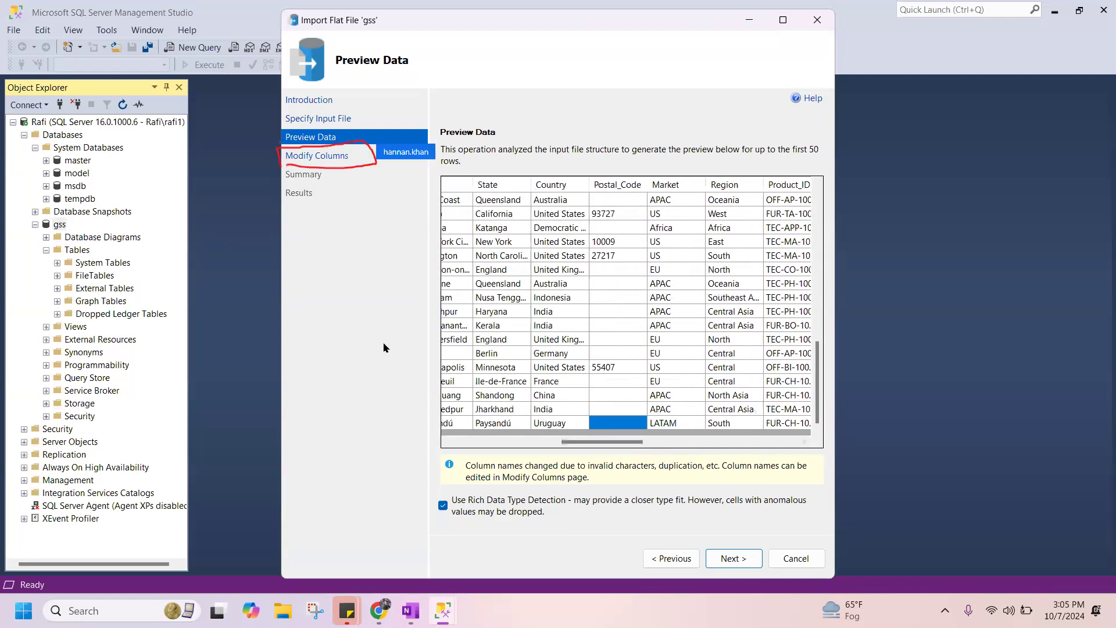
left_click(342, 155)
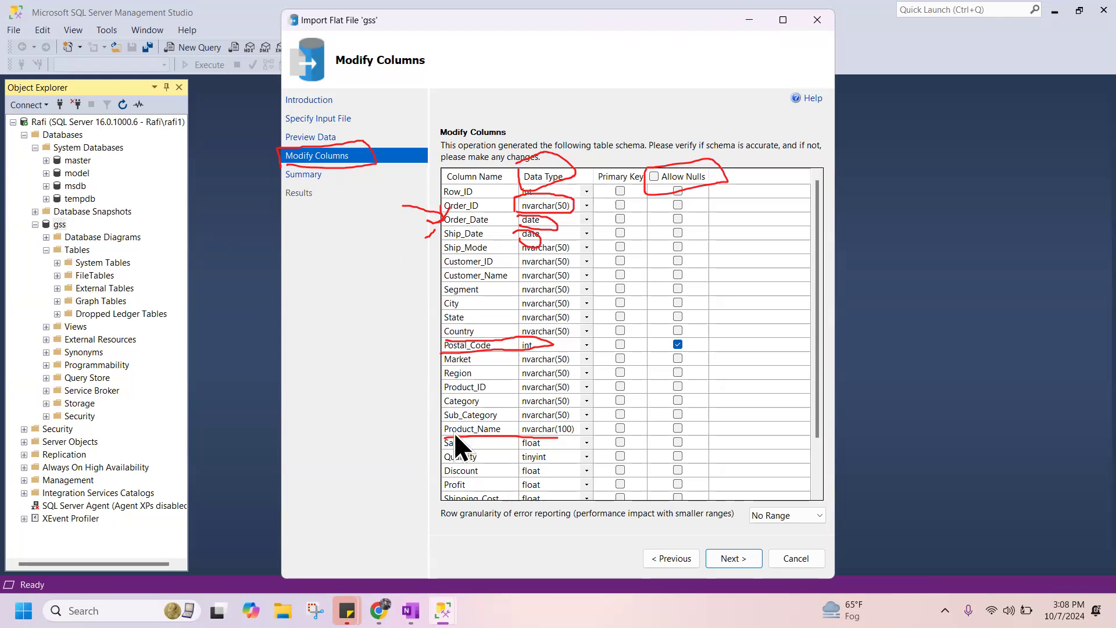
Open the recent GSS file in Excel to examine its source columns, and return to the Import Flat File wizard.
key("alt+Tab")
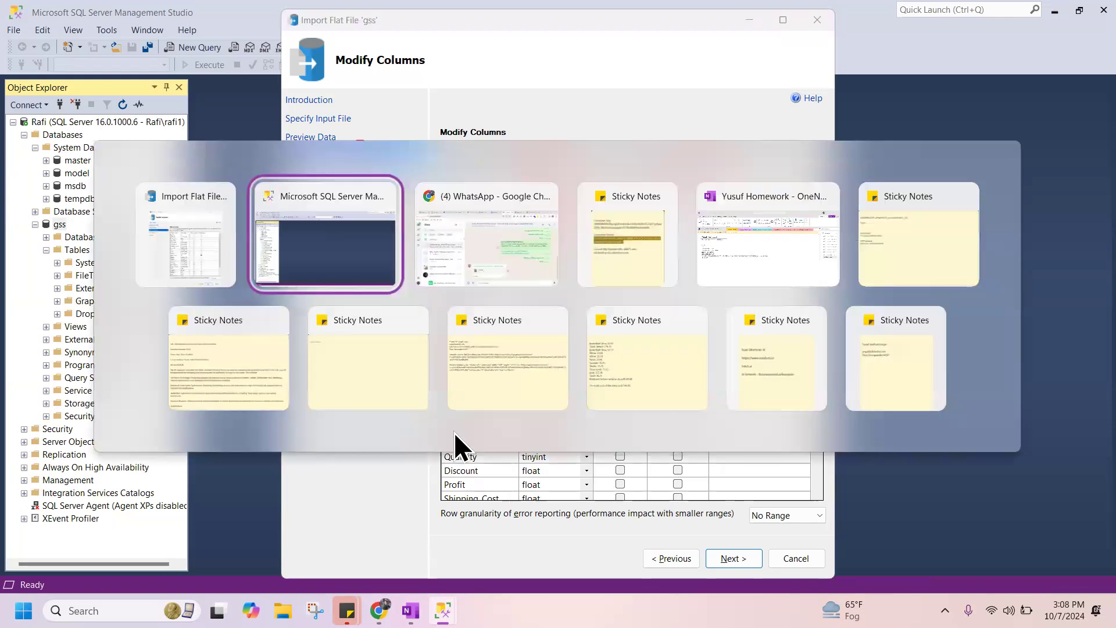
key("super+d")
left_click(283, 612)
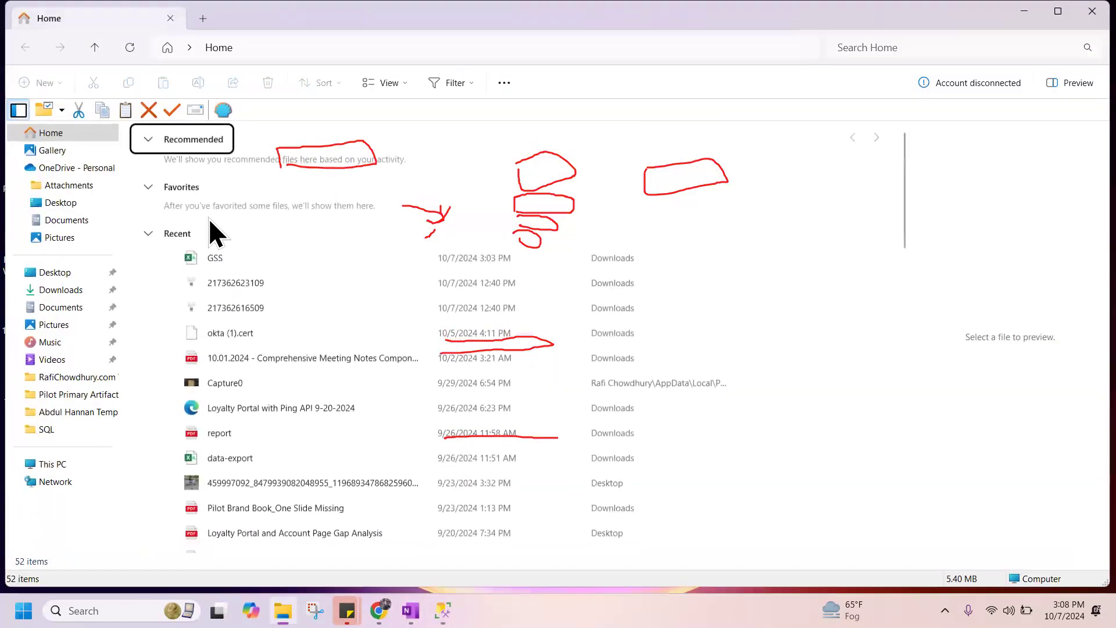
double_click(570, 266)
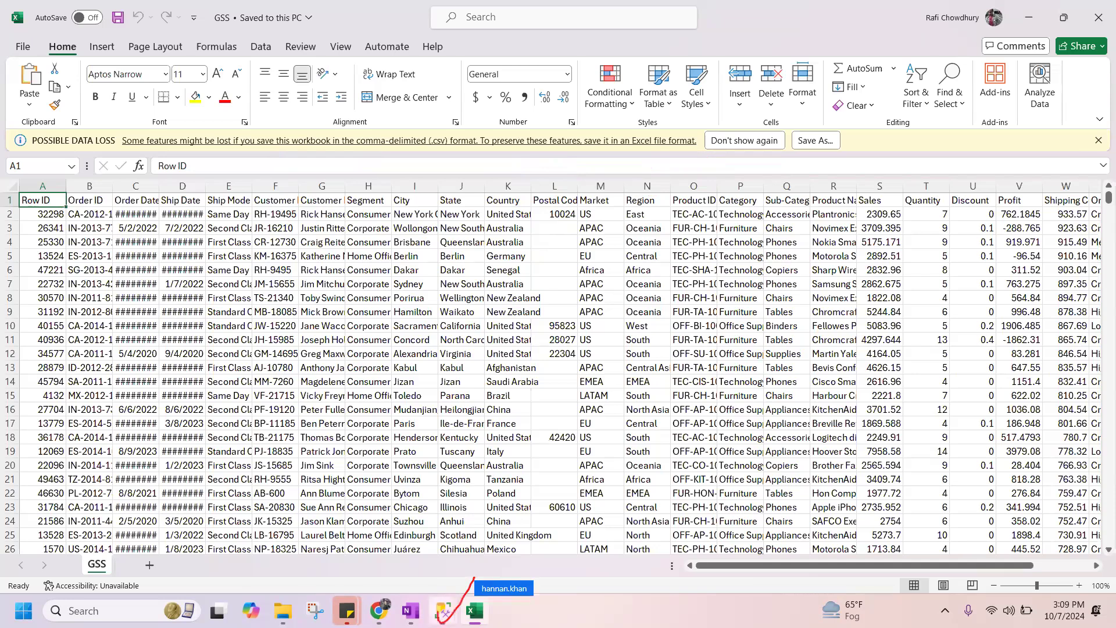
left_click(445, 610)
left_click(416, 529)
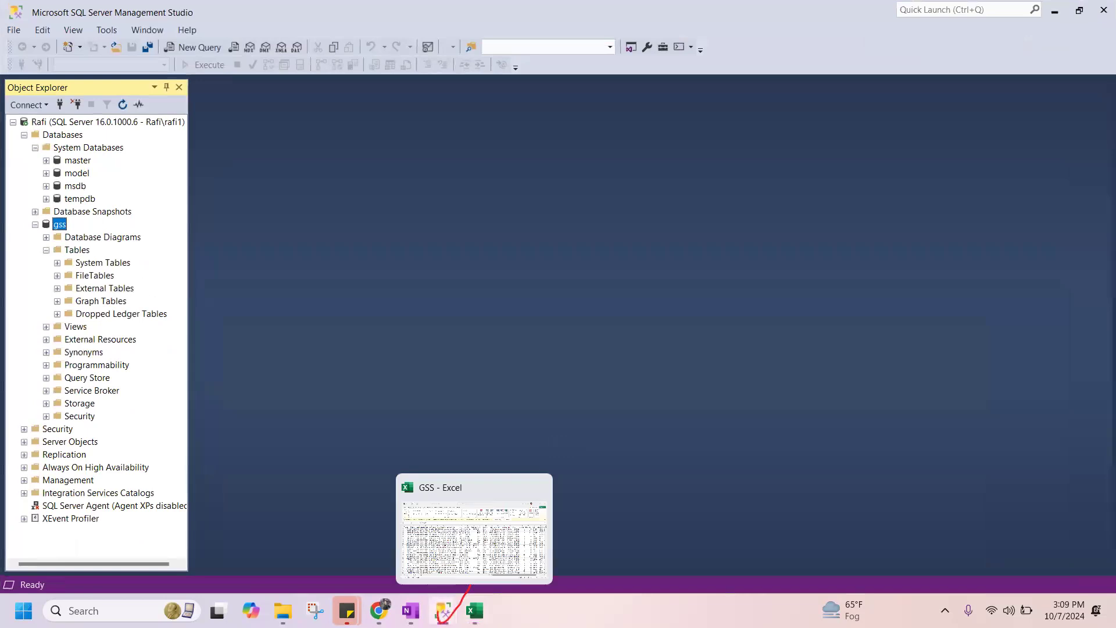
mouse_move(444, 610)
left_click(531, 544)
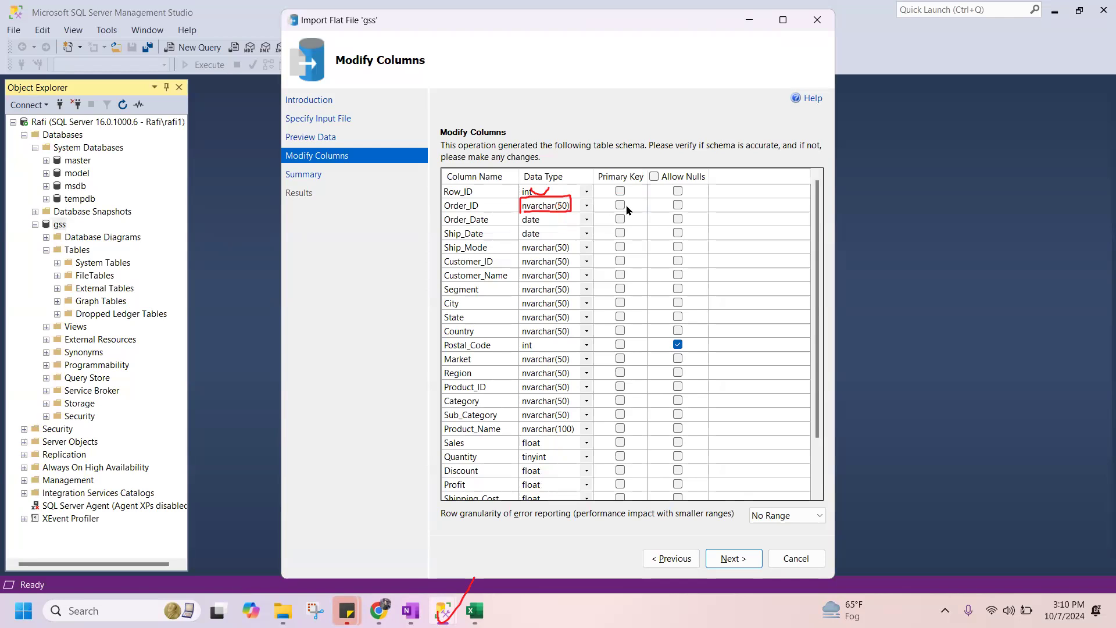
Look through the data types available for the Row_ID column, and cancel the Import Flat File wizard.
left_click(587, 192)
left_click(587, 192)
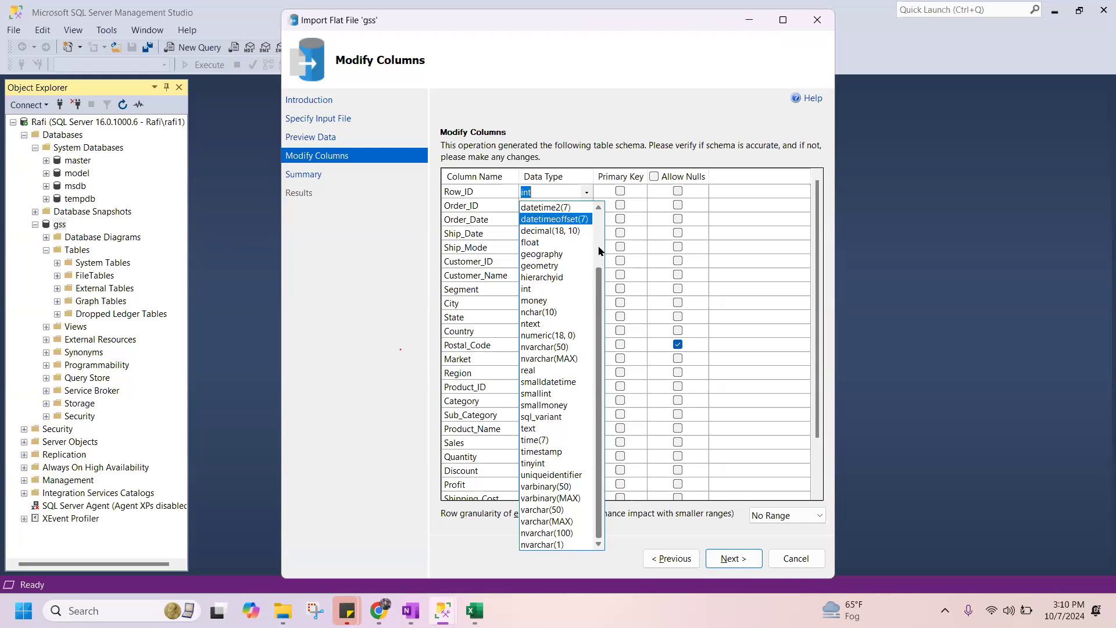
key("Escape")
key("Escape")
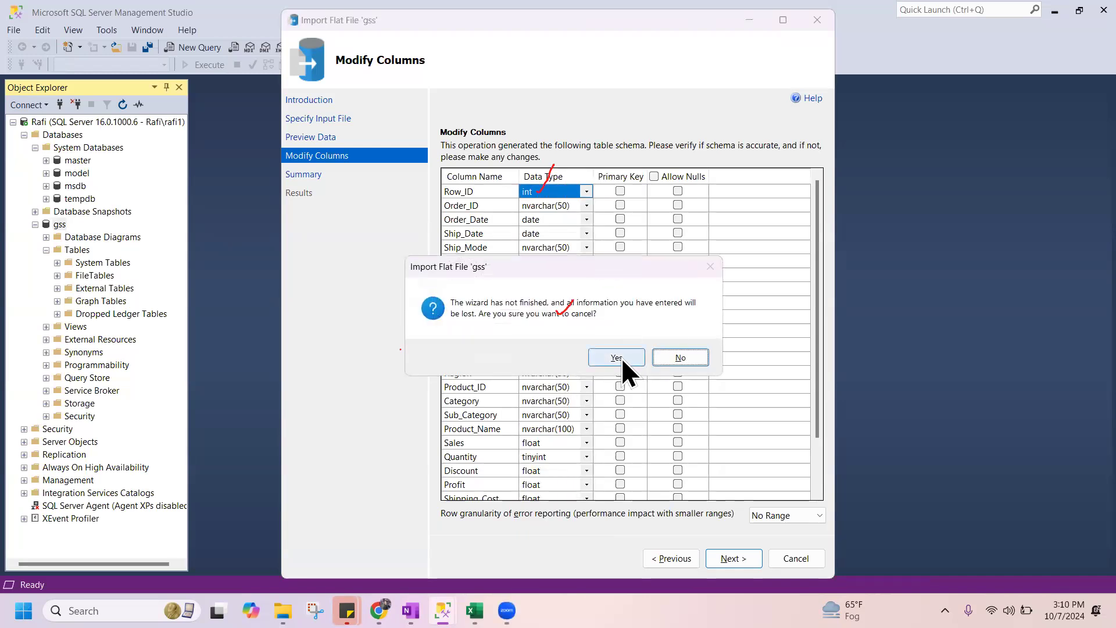
left_click(622, 357)
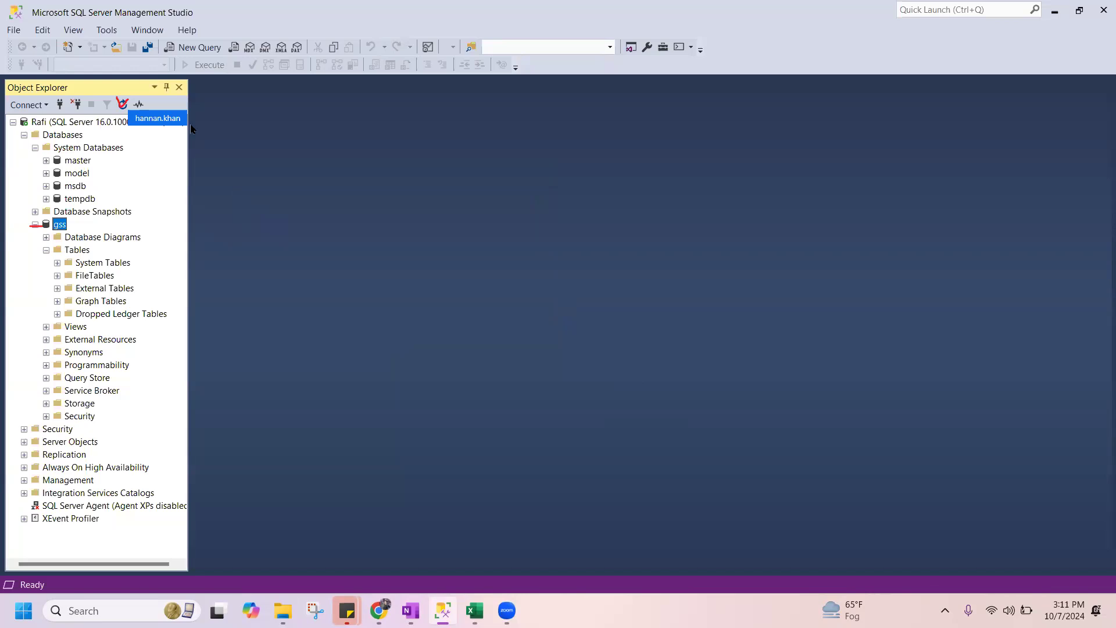
Refresh Object Explorer, and expand the gss database with its Tables folder.
key("F5")
key("F5")
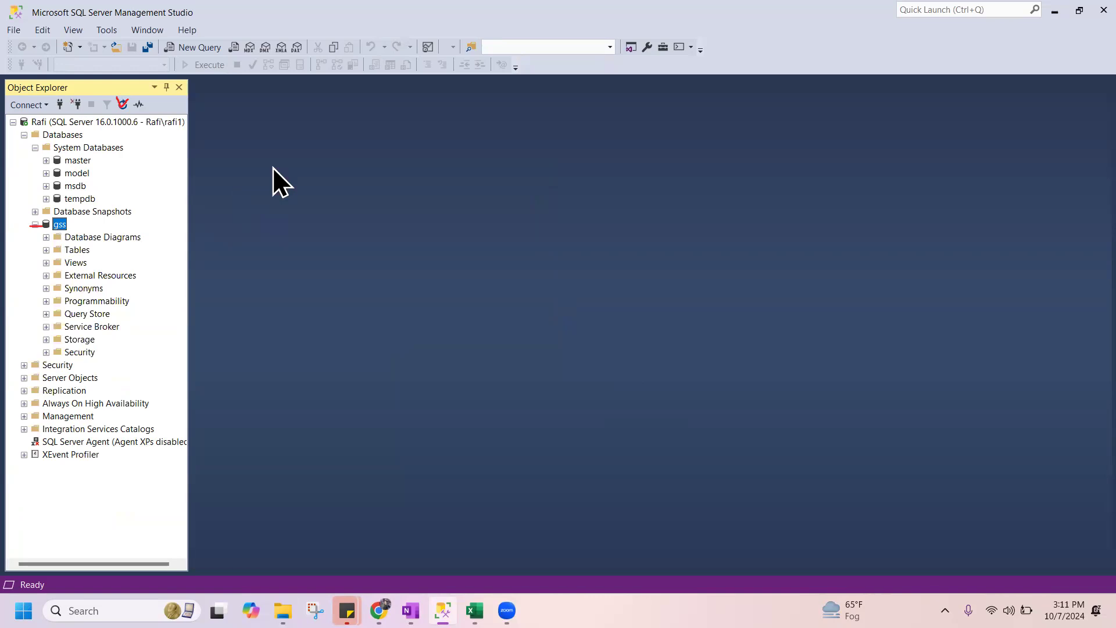
double_click(58, 225)
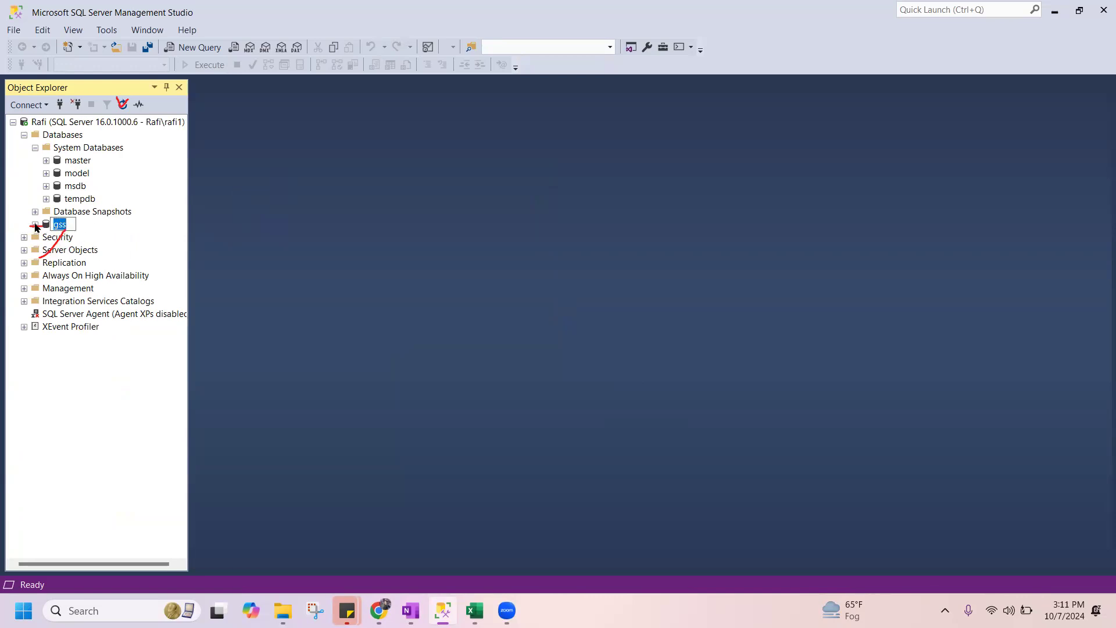
left_click(35, 225)
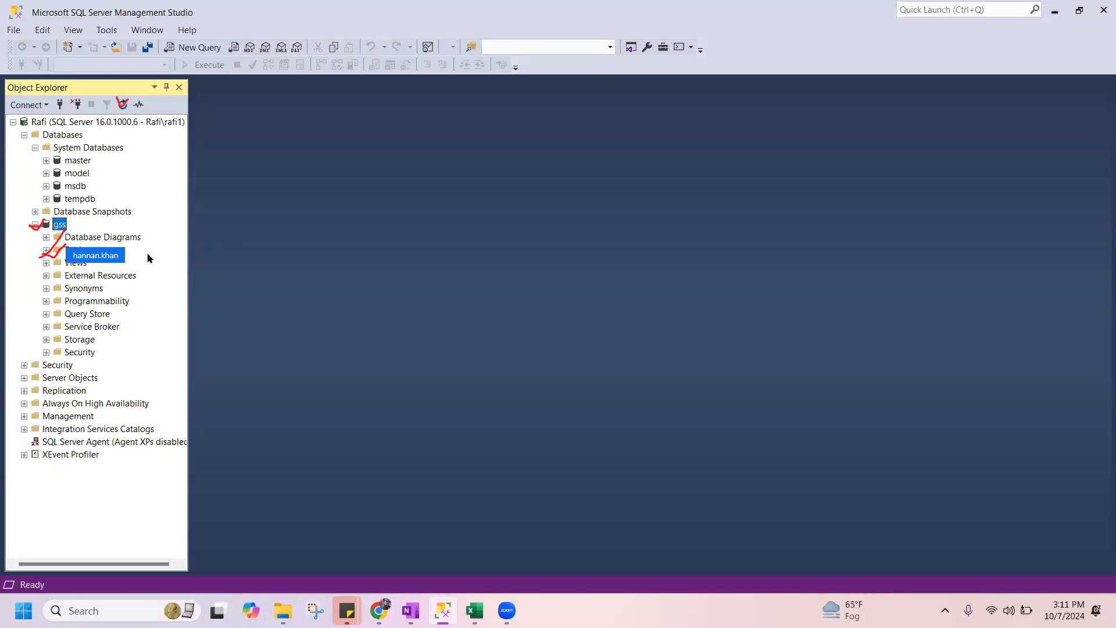
double_click(77, 250)
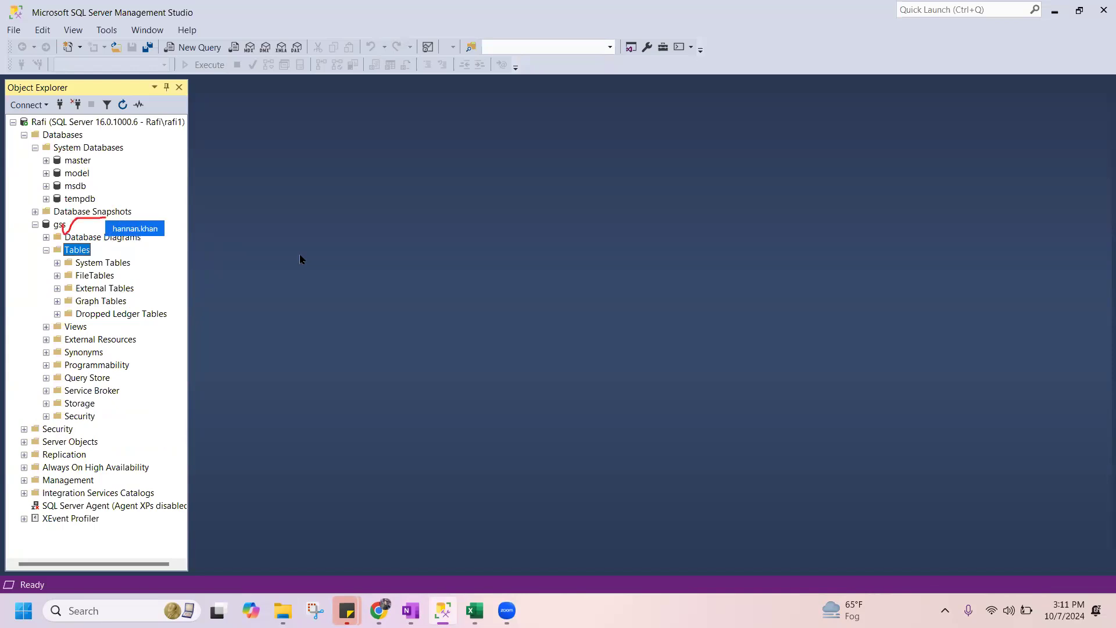
Restart the Import Flat File wizard for the gss database and proceed to the Specify Input File page.
right_click(53, 226)
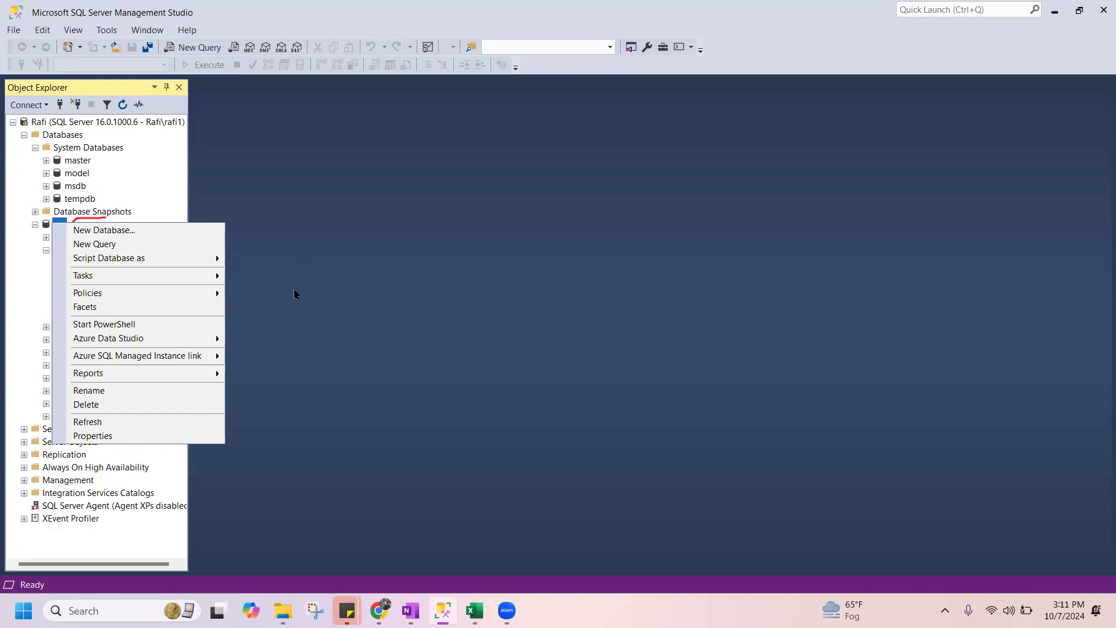
mouse_move(224, 281)
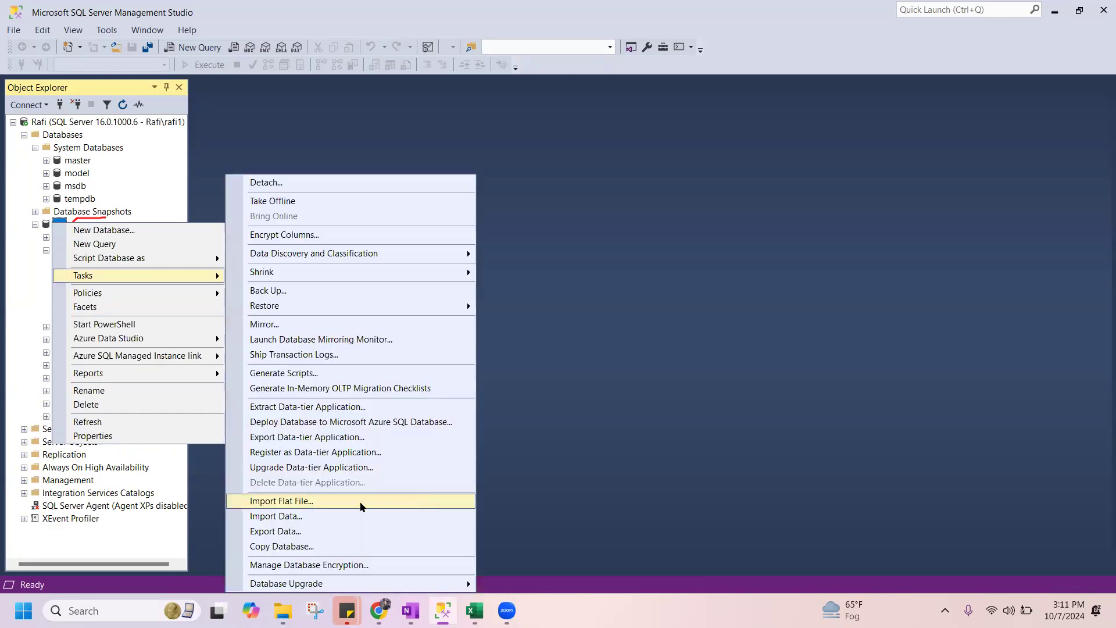
left_click(332, 505)
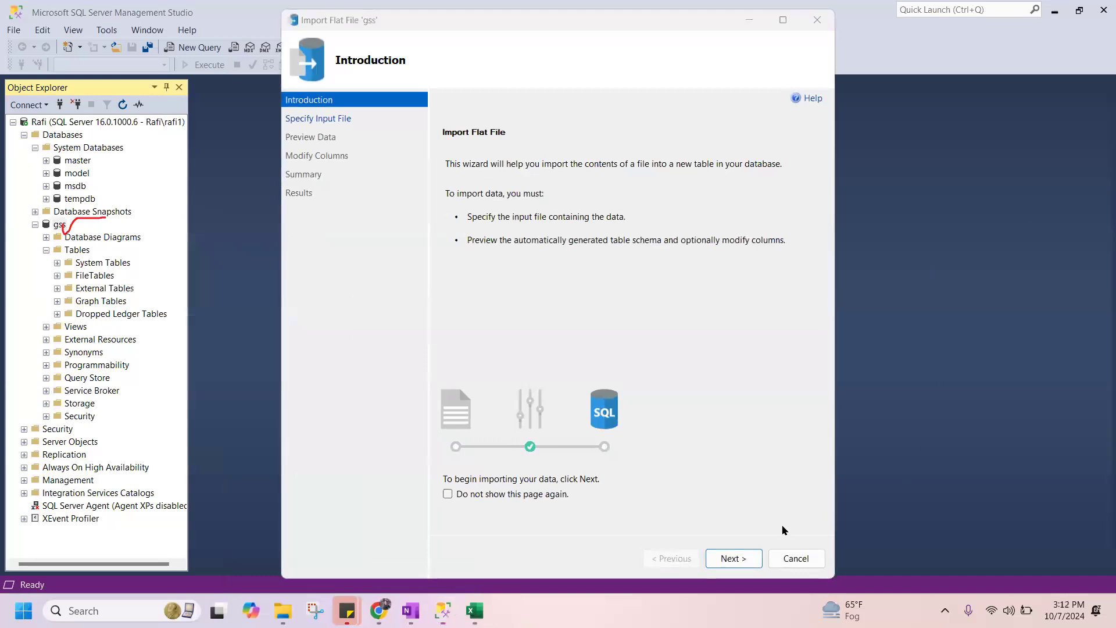
left_click(747, 556)
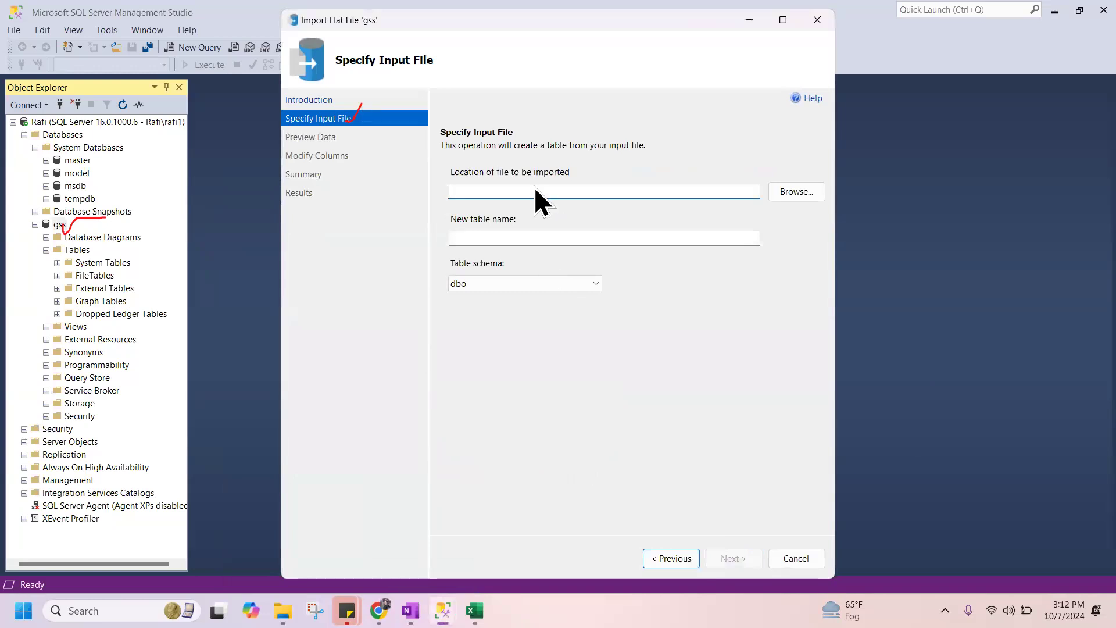
Choose GSS.csv from Downloads as the input file and try to continue to the data preview.
left_click(788, 192)
double_click(466, 165)
left_click(735, 556)
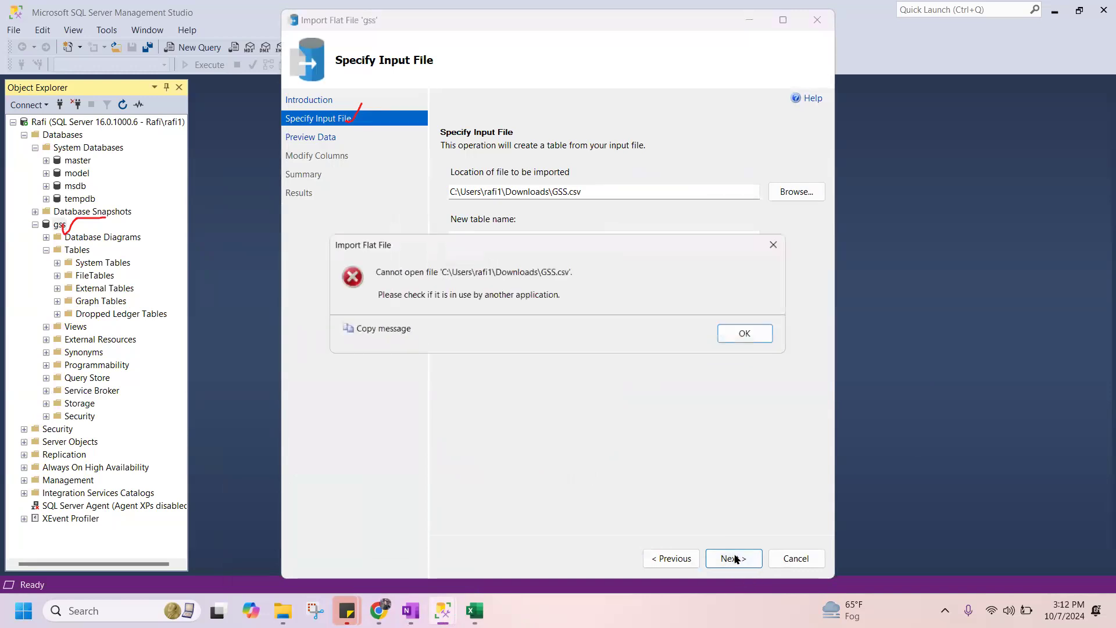
left_click(763, 333)
Switch to Excel and close the open GSS workbook.
key("alt+Tab")
key("Tab")
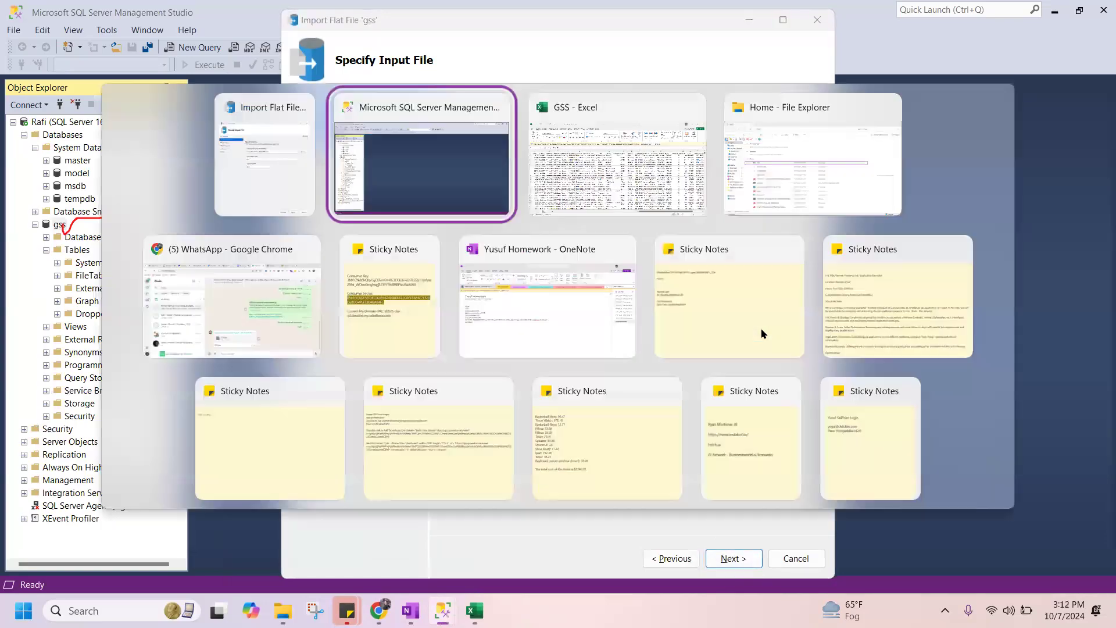
key("alt+F4")
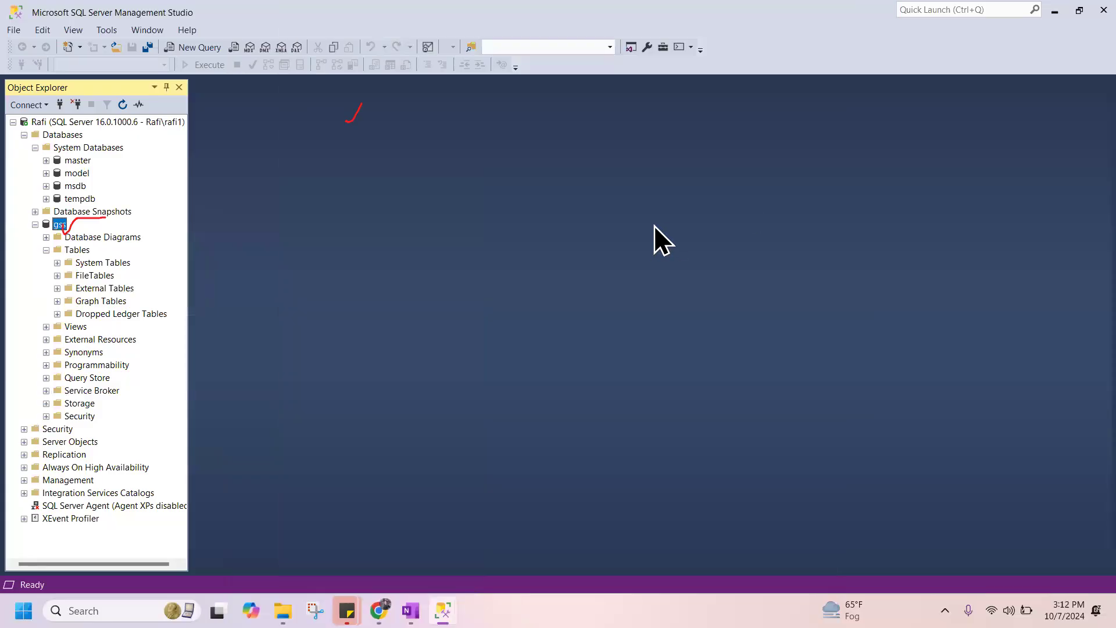
Proceed with GSS.csv as table GSS in schema dbo past the data preview to the Modify Columns page, checking the import summary.
left_click(794, 198)
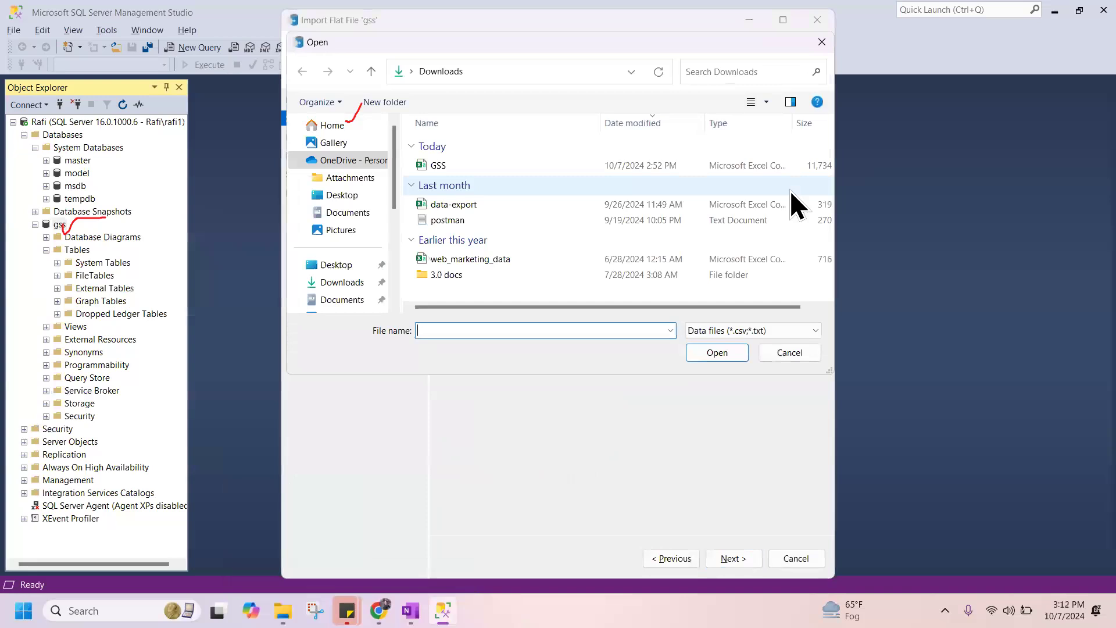
left_click(790, 352)
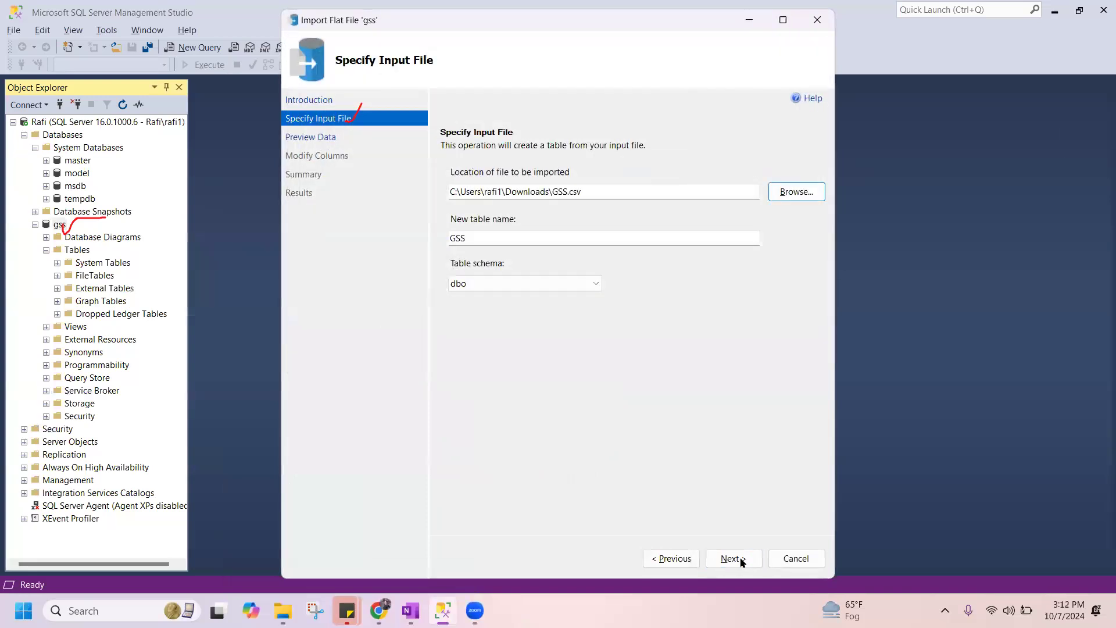
left_click(735, 558)
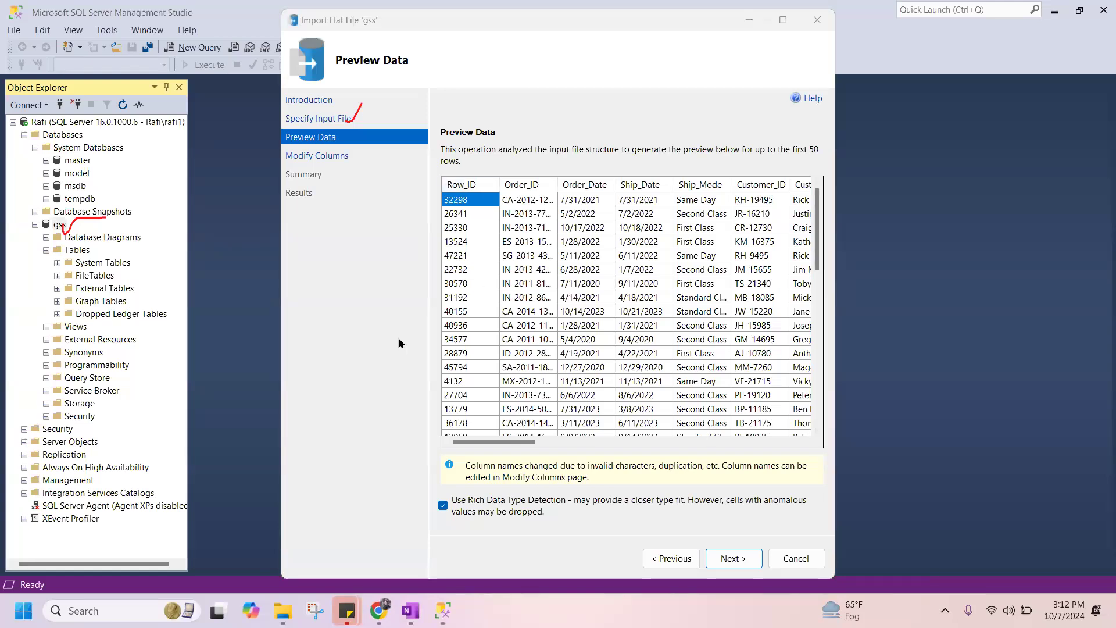
left_click(384, 157)
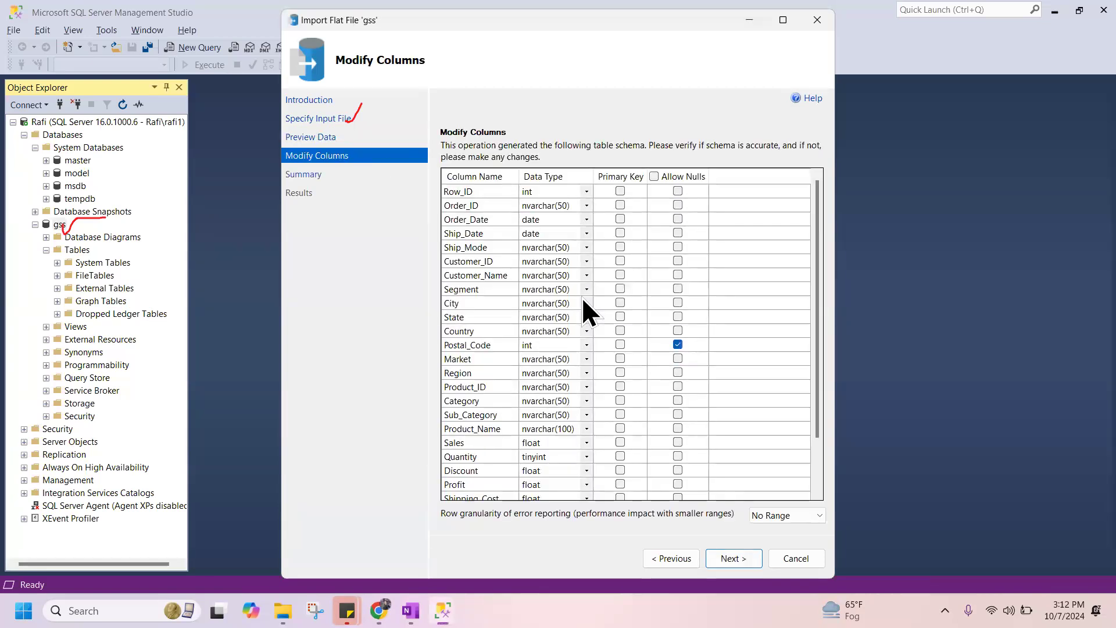
left_click(747, 566)
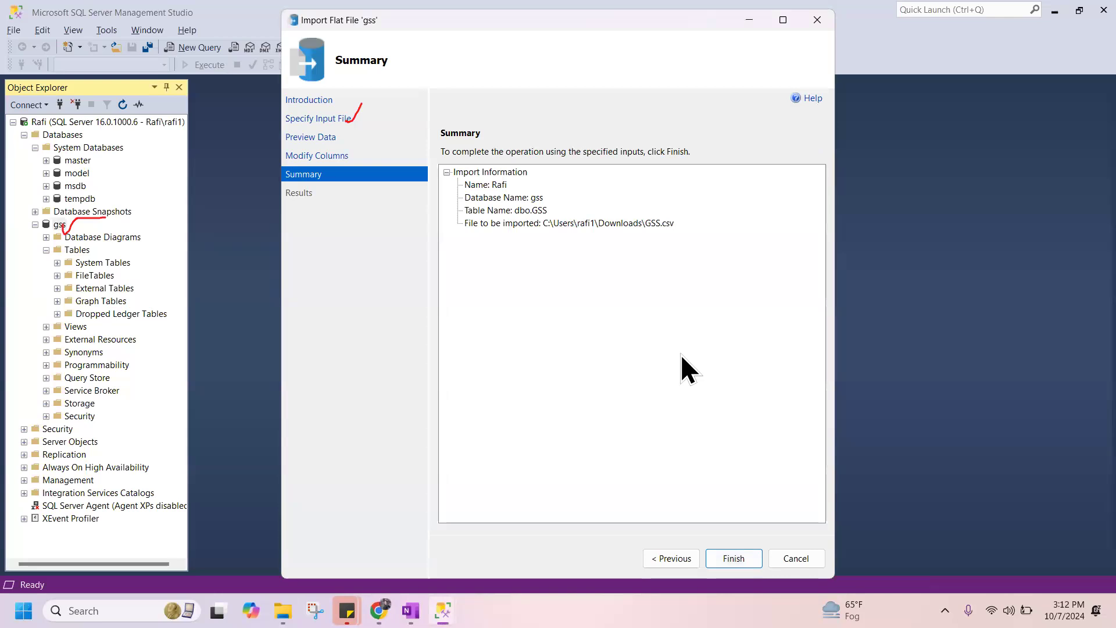
left_click(363, 157)
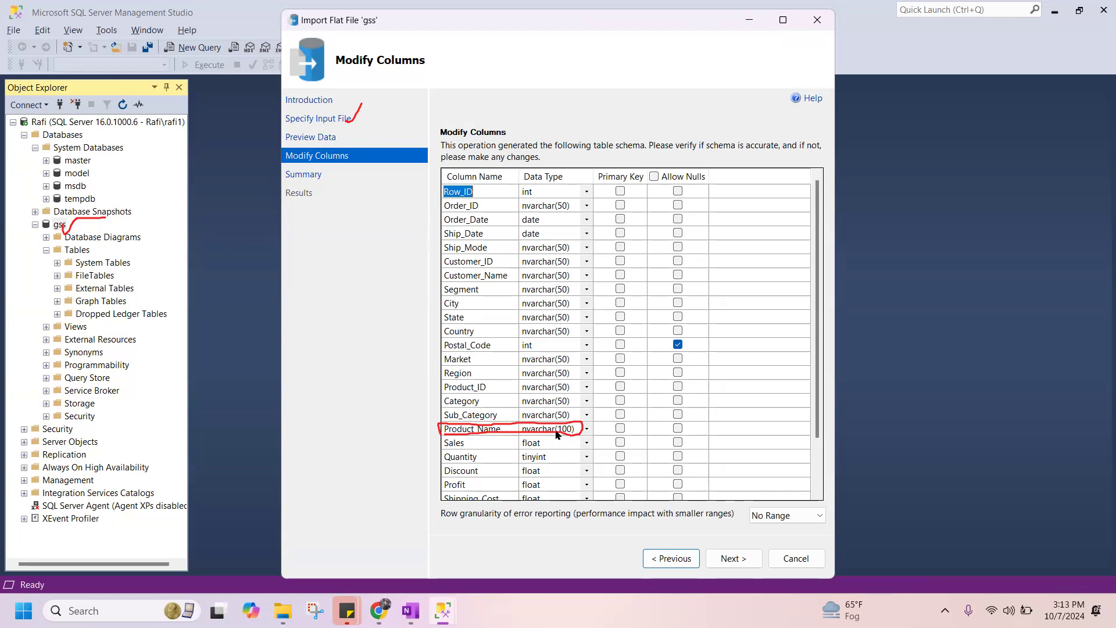
Set the Product_Name column's data type to nvarchar(MAX) and continue to the import summary.
left_click(587, 429)
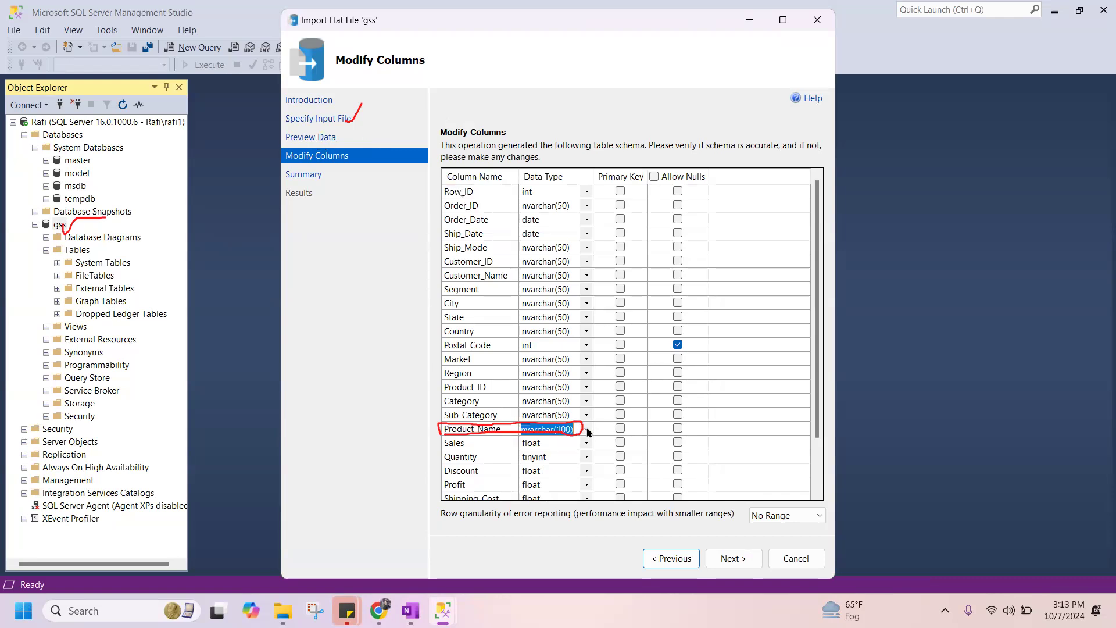
left_click(587, 429)
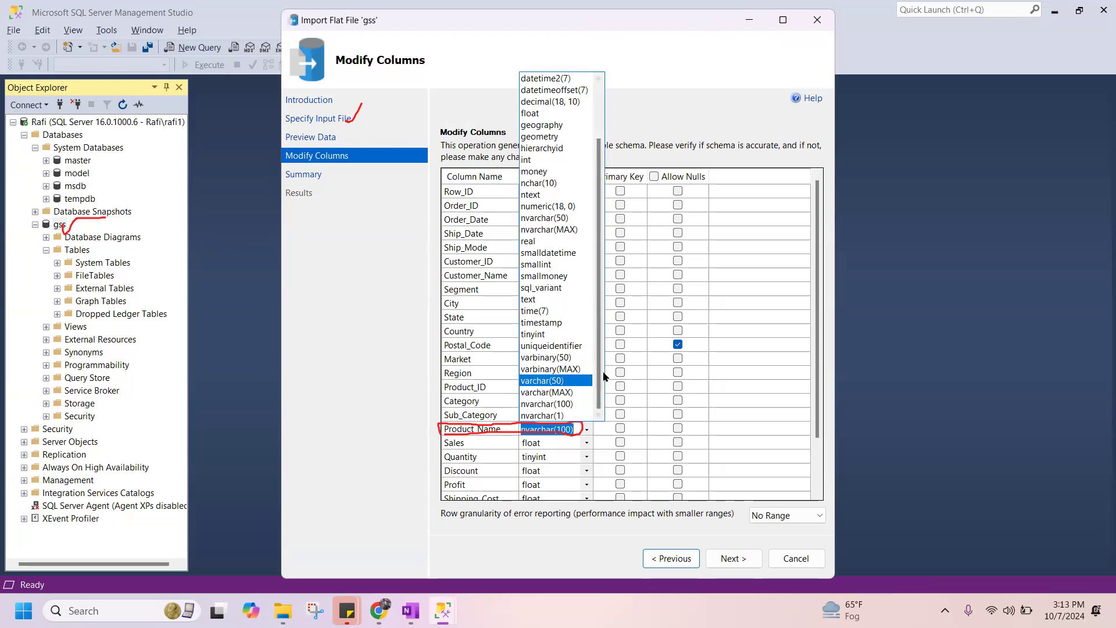
scroll(601, 372, "up", 1)
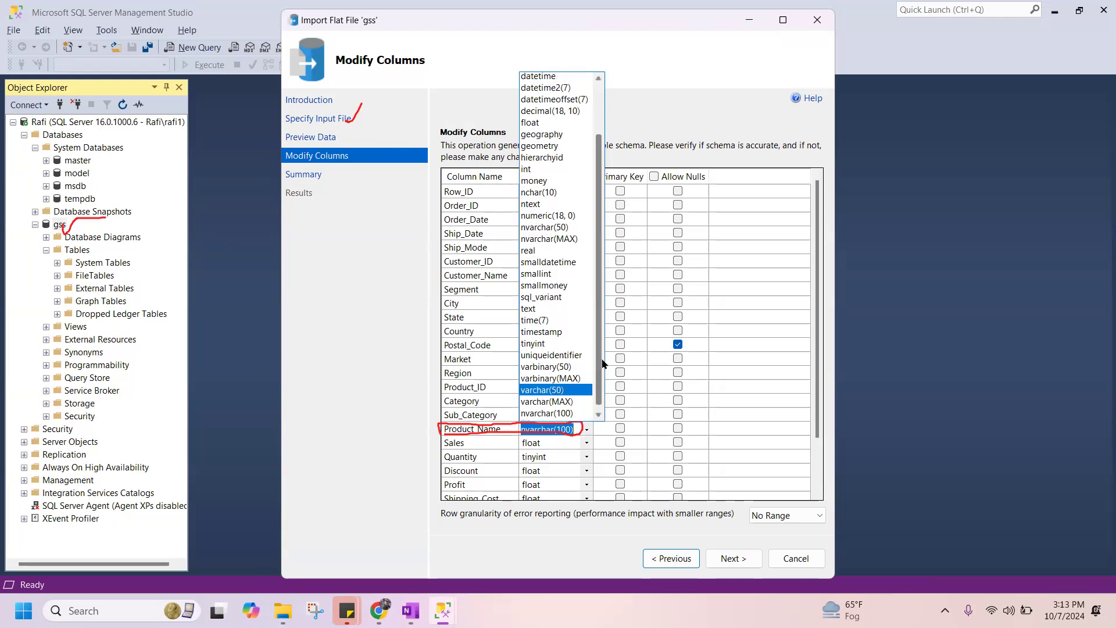
scroll(601, 379, "down", 1)
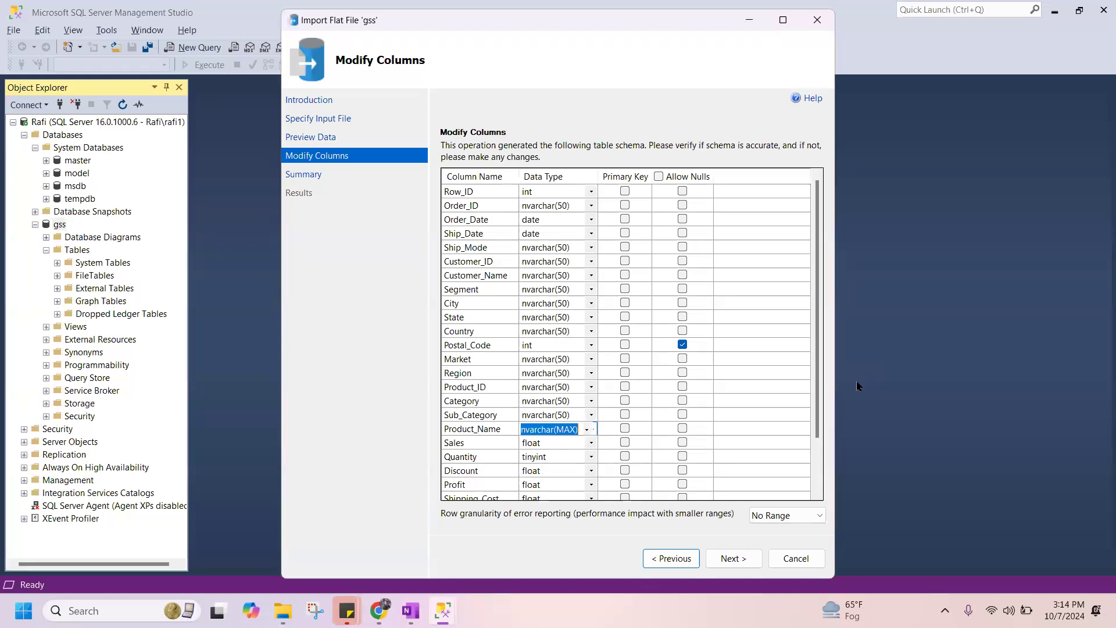
key("Escape")
left_click(740, 560)
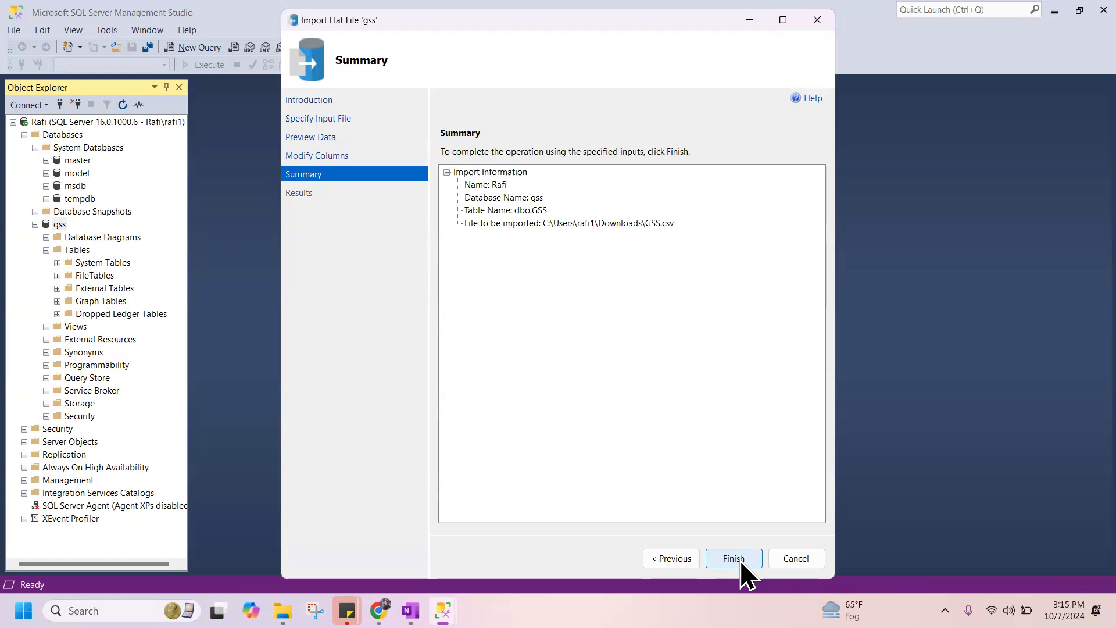
Try to run the GSS.csv import and examine the error details for the Insert Data operation.
left_click(741, 560)
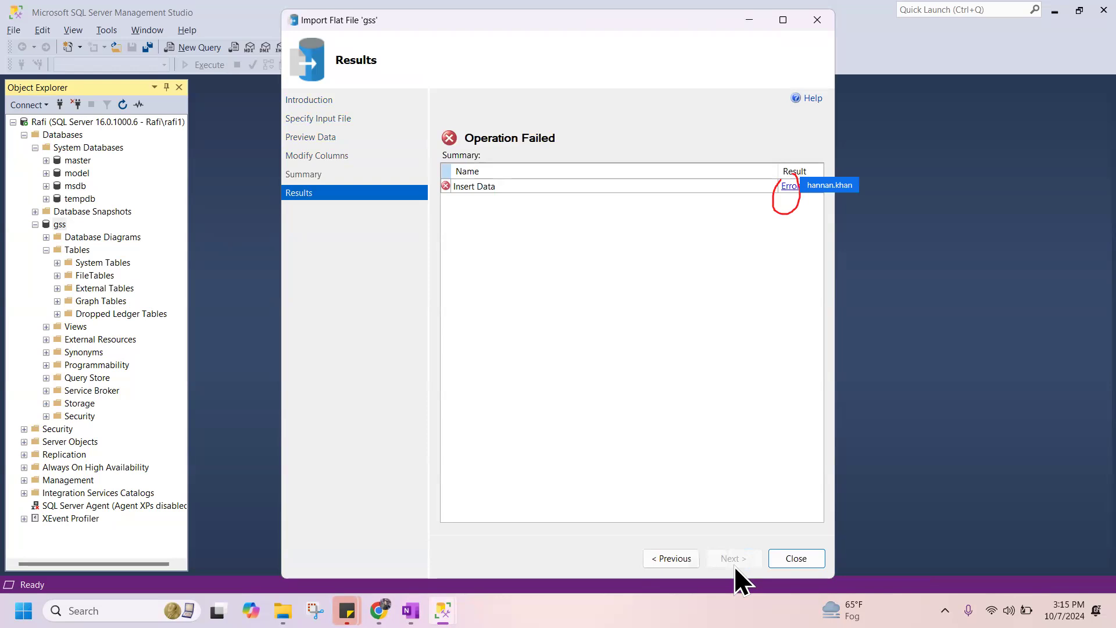
left_click(791, 187)
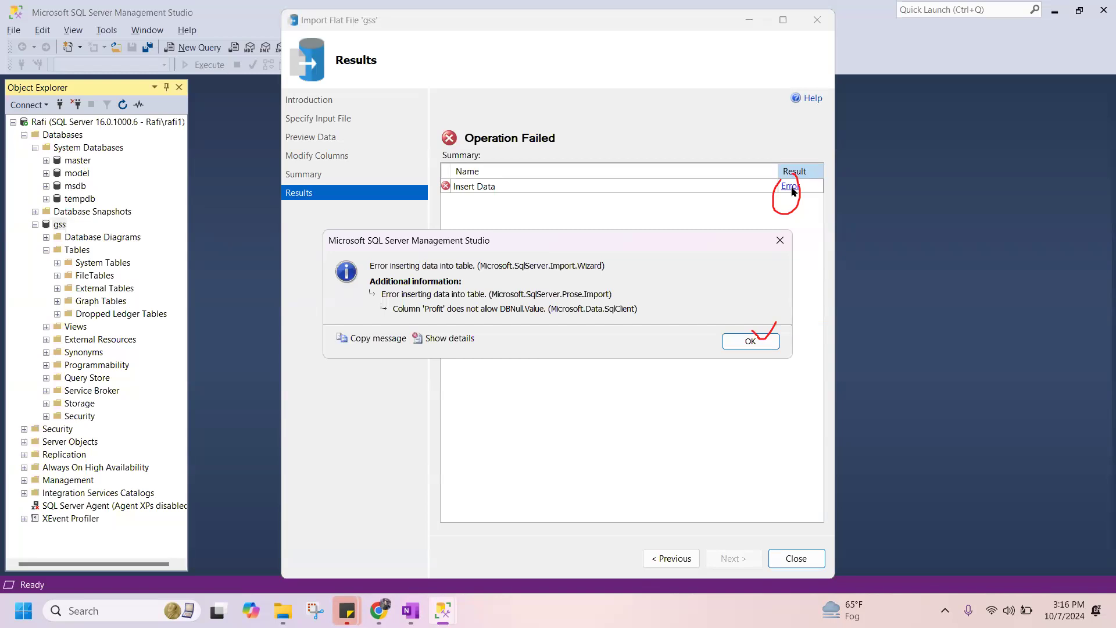
left_click(758, 342)
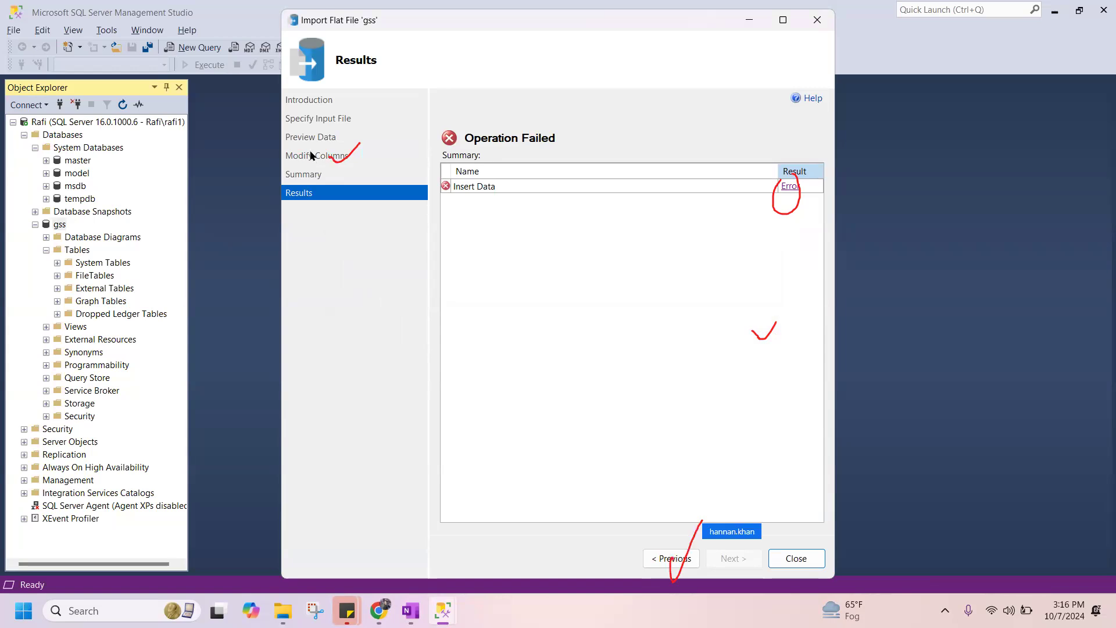
left_click(790, 186)
left_click(750, 342)
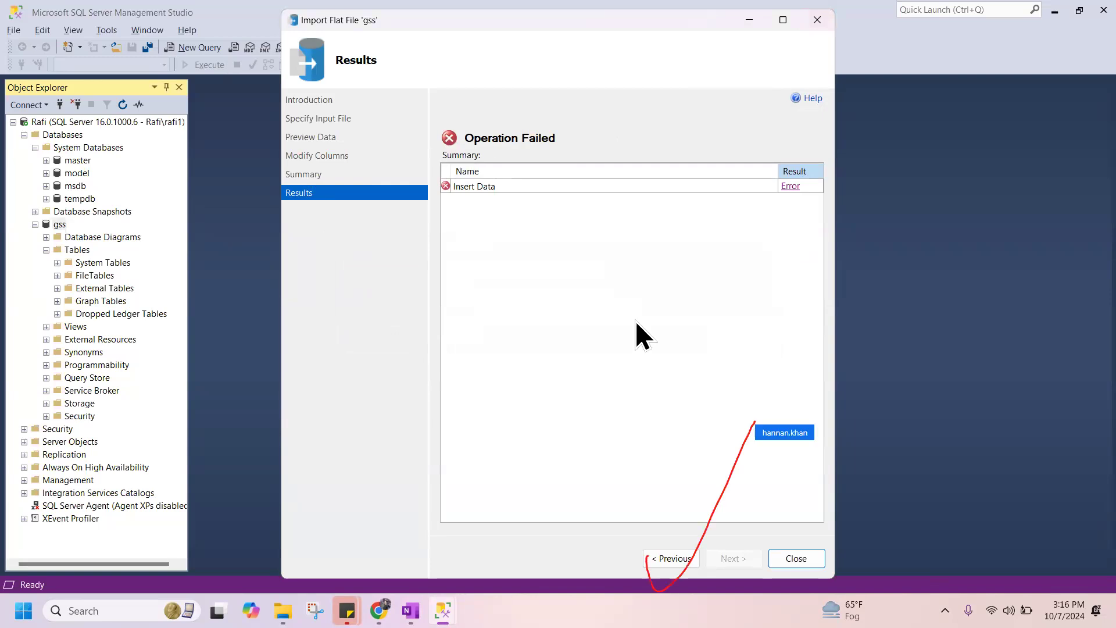
Return to the wizard's Modify Columns page, rechecking the data preview and input file pages.
left_click(675, 560)
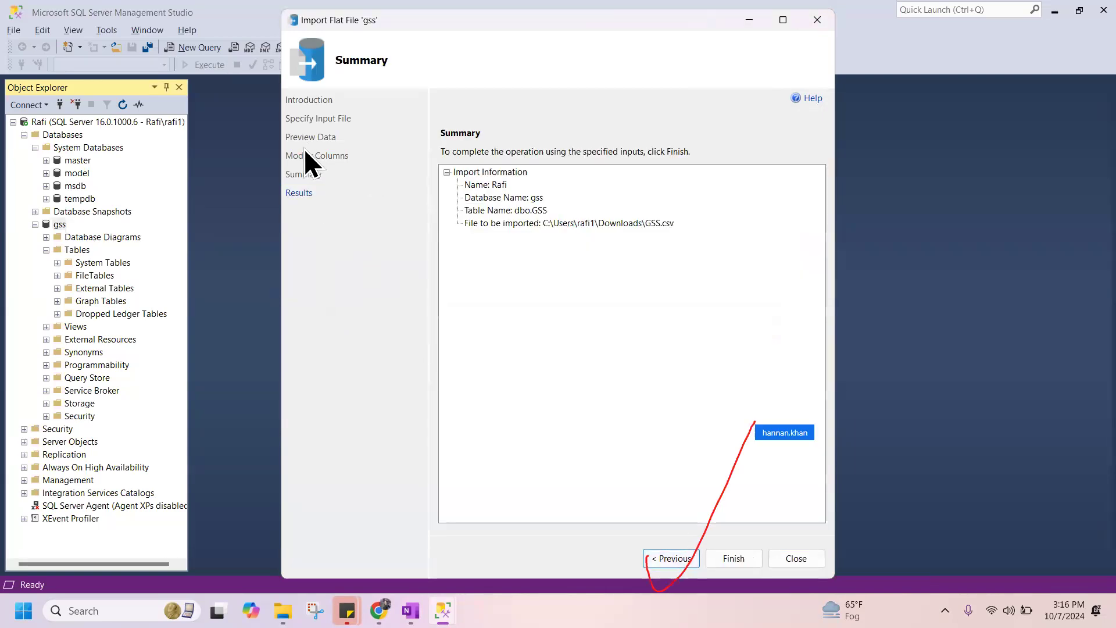
left_click(674, 560)
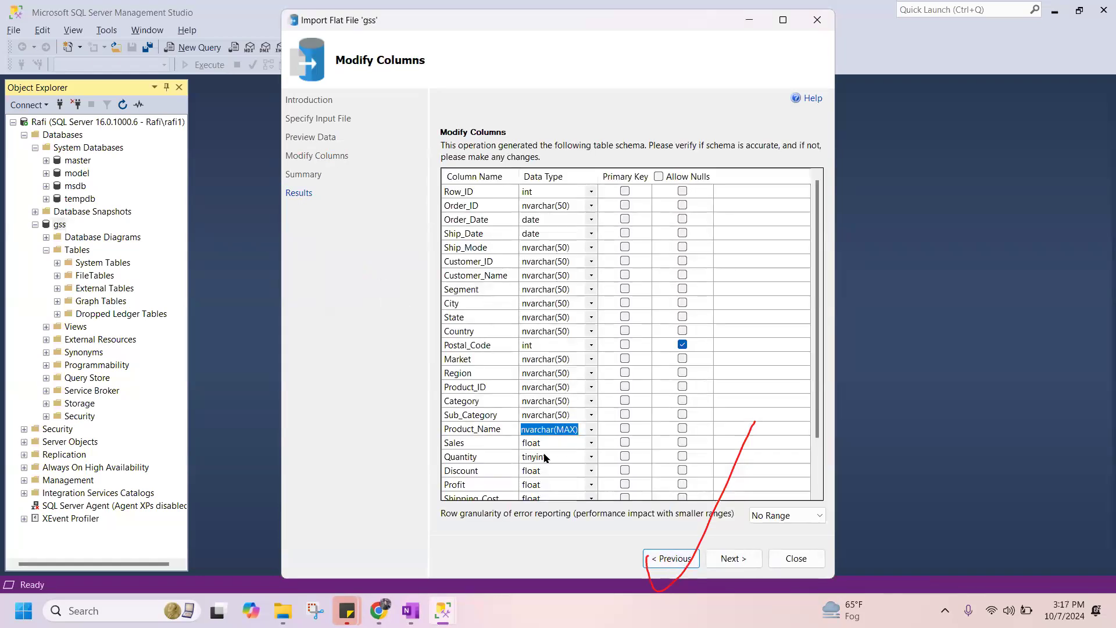
left_click(677, 561)
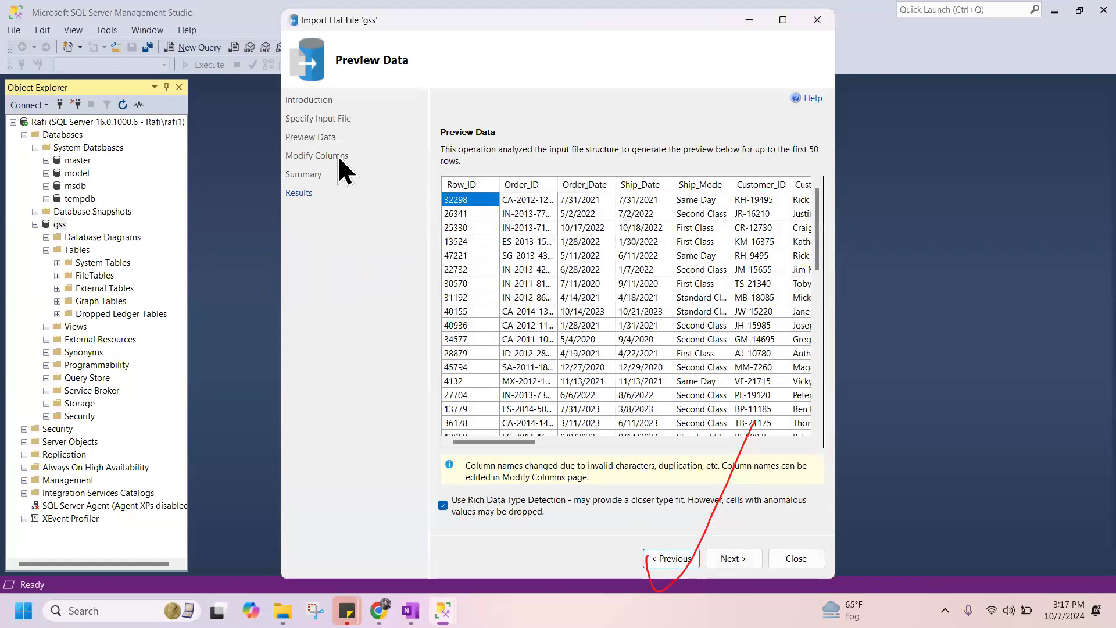
left_click(668, 565)
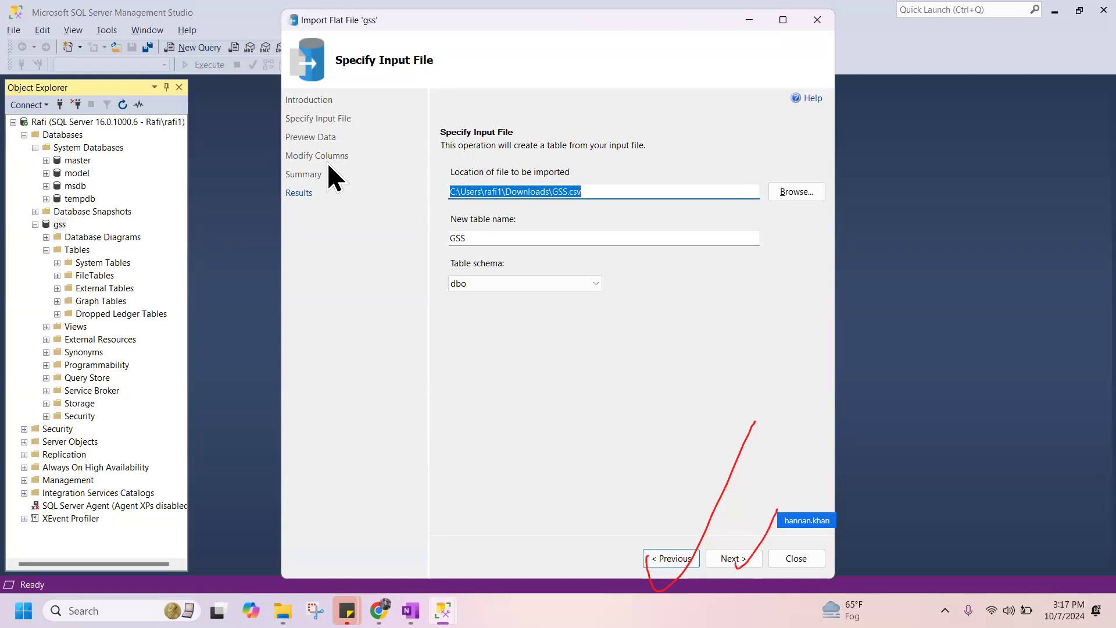
left_click(734, 557)
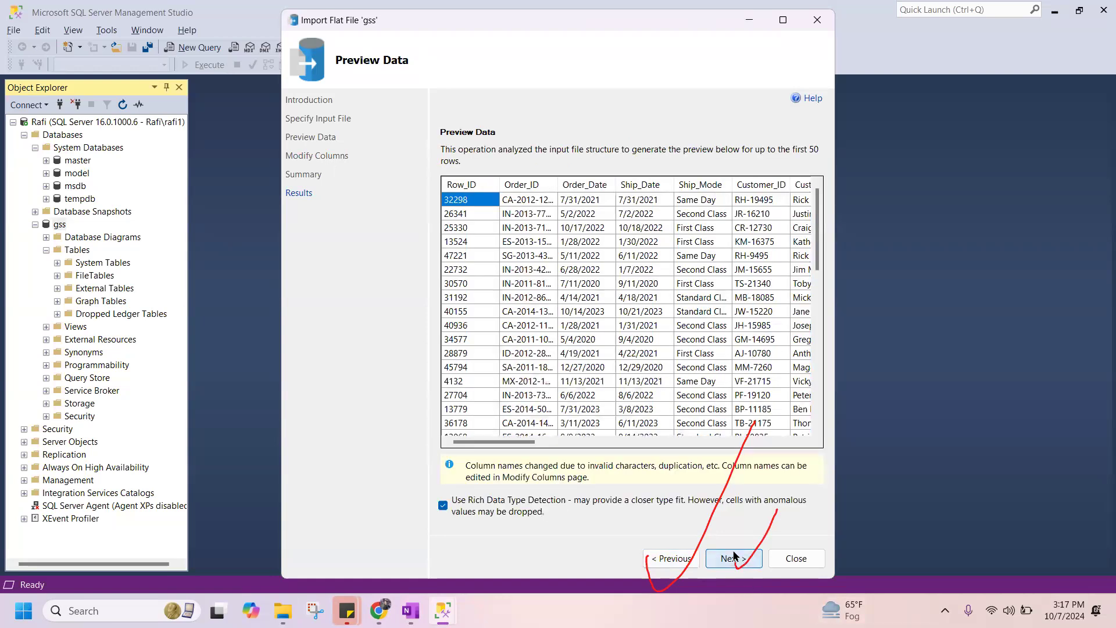
left_click(733, 557)
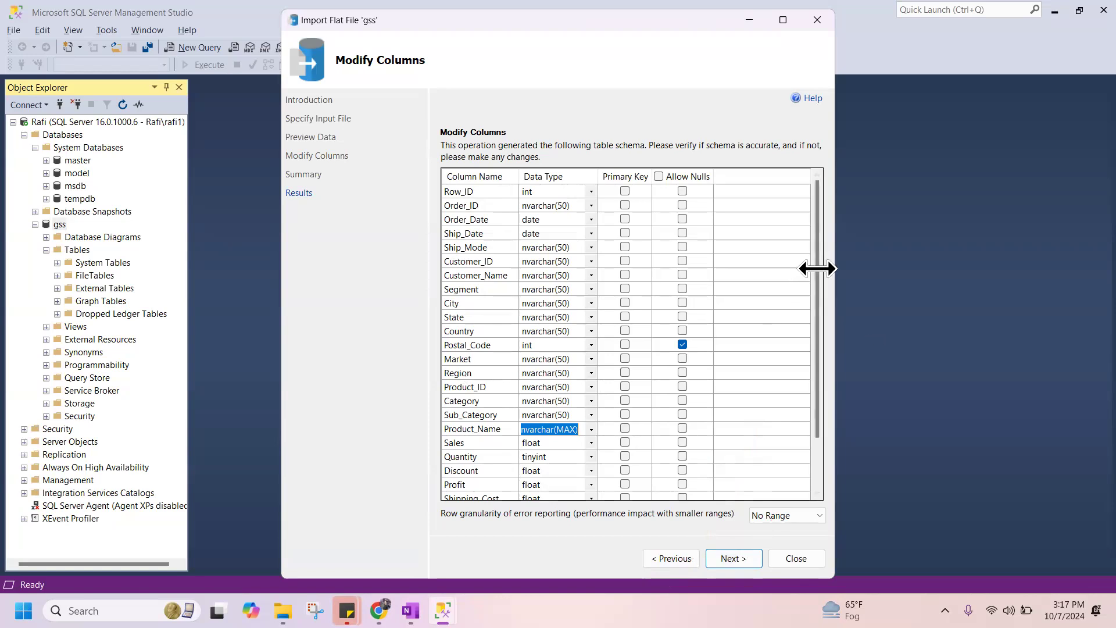
Allow nulls for the Profit column, keeping its float data type.
left_click(477, 473)
left_click(460, 486)
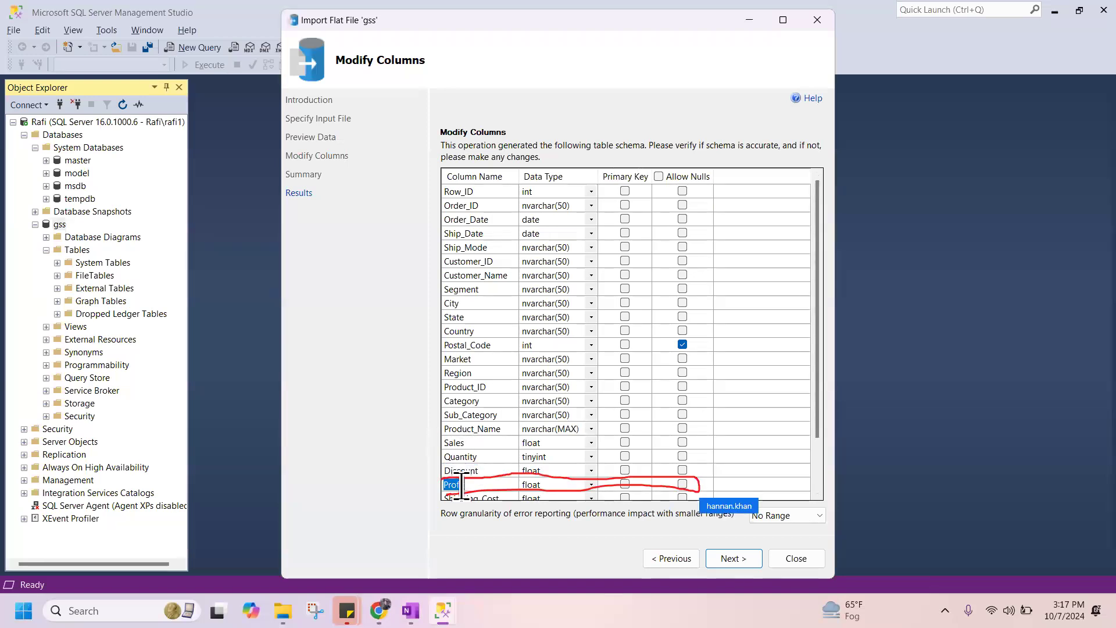
left_click(587, 486)
left_click(588, 486)
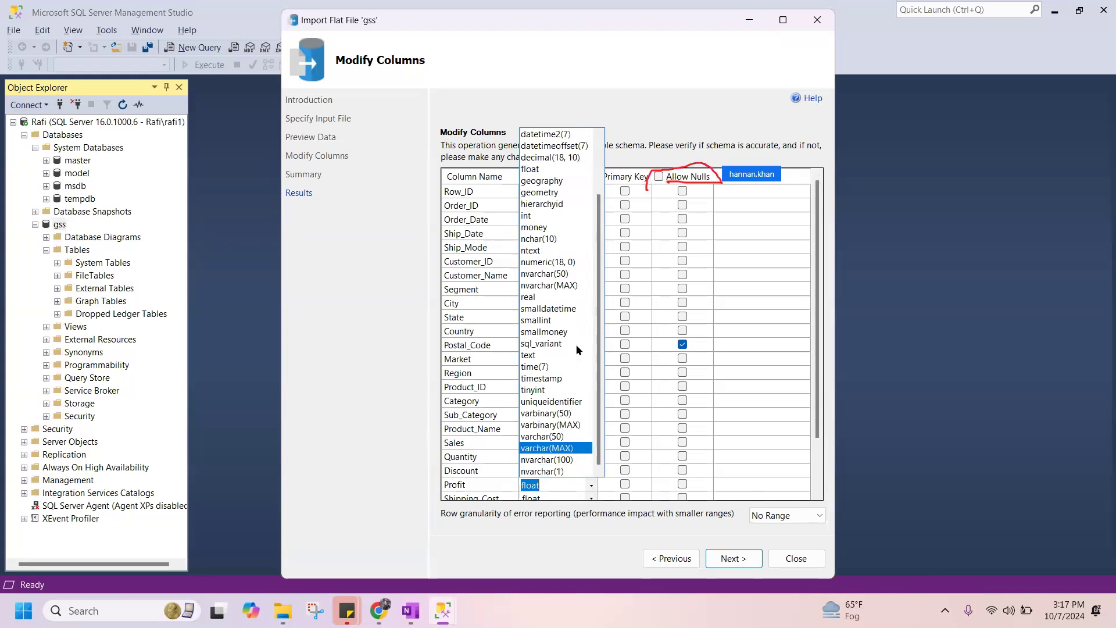
left_click(682, 483)
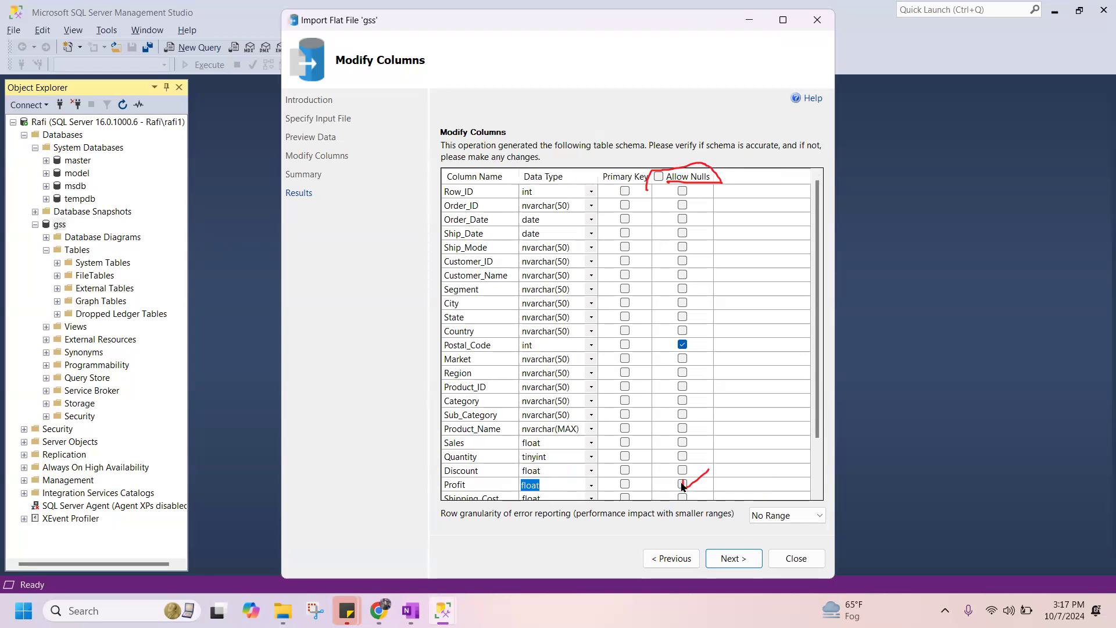
left_click(682, 483)
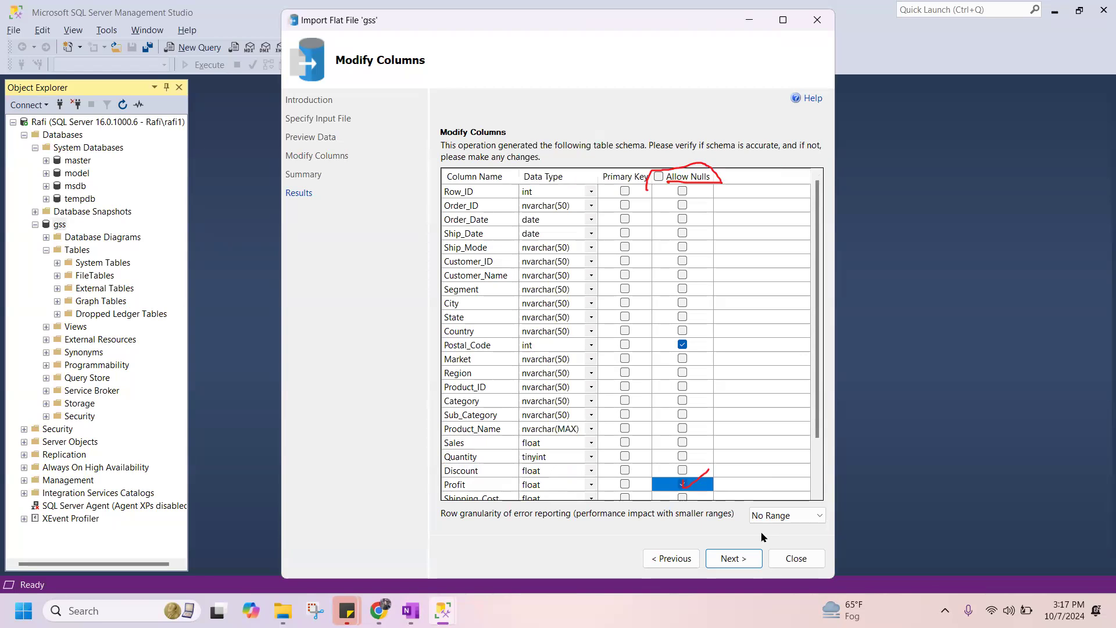
Run the import of GSS.csv into dbo.GSS again and close the import wizard.
left_click(744, 555)
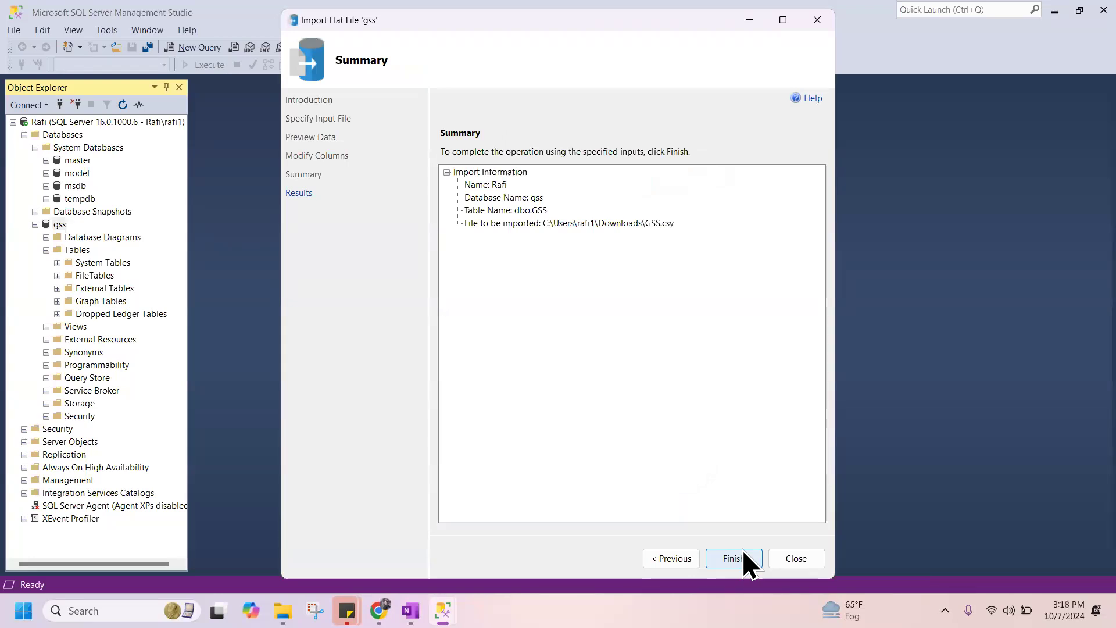
left_click(736, 558)
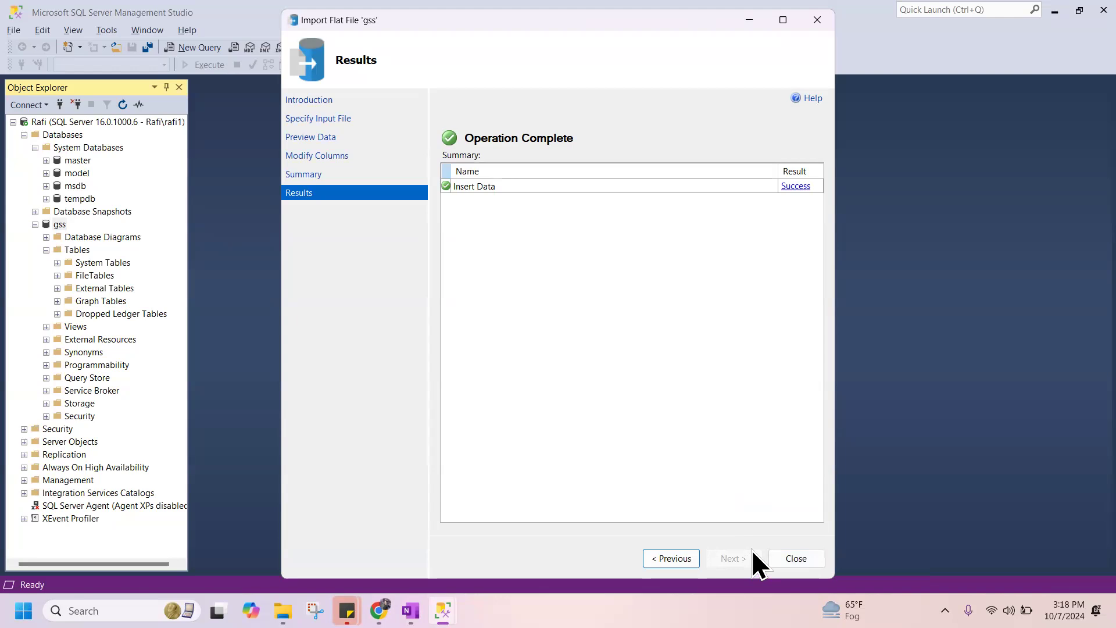
left_click(801, 559)
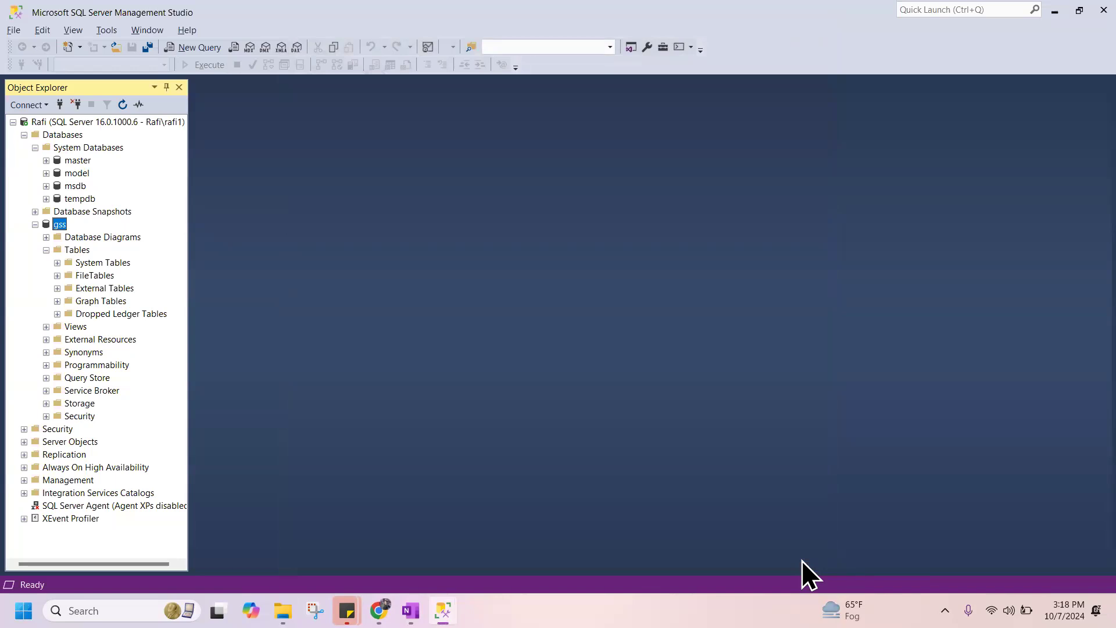
Refresh Object Explorer and expand the Tables folder of the gss database.
left_click(124, 107)
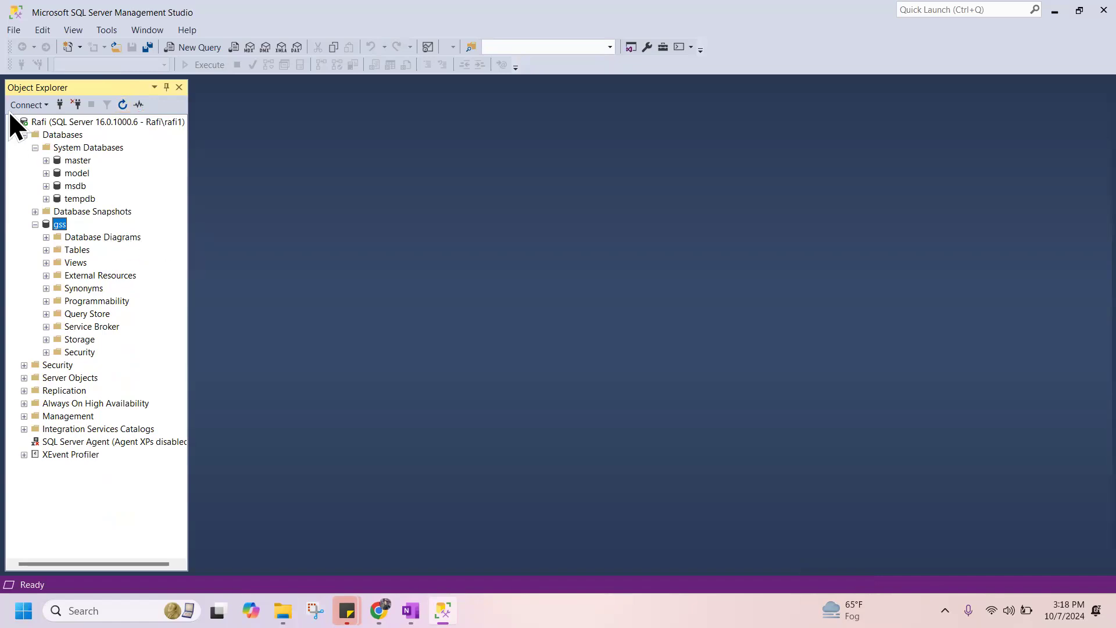
left_click(81, 251)
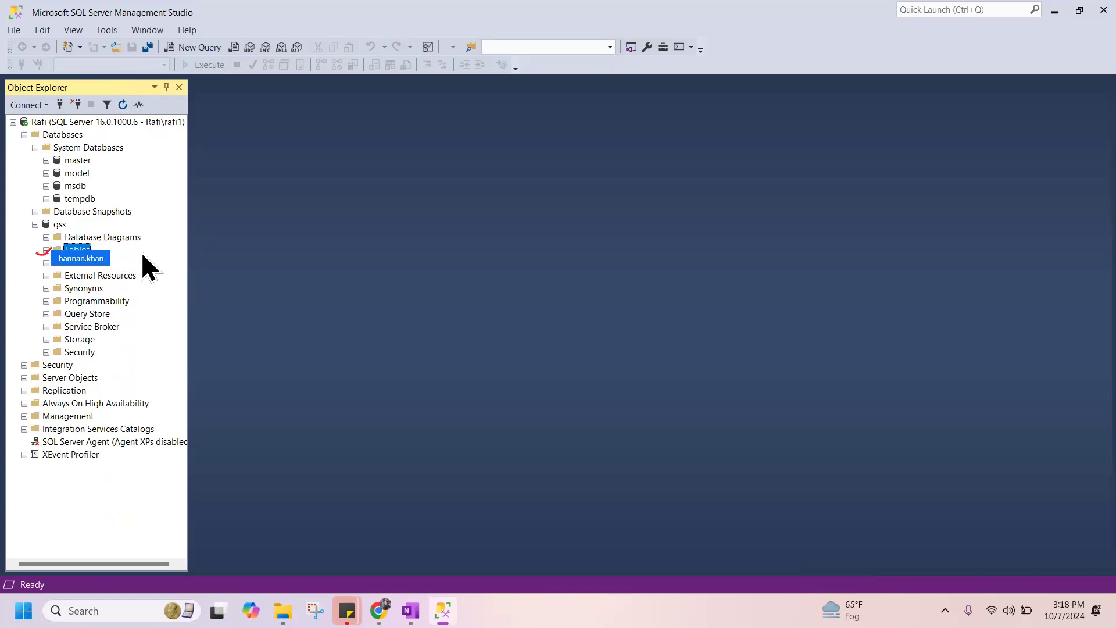
left_click(46, 250)
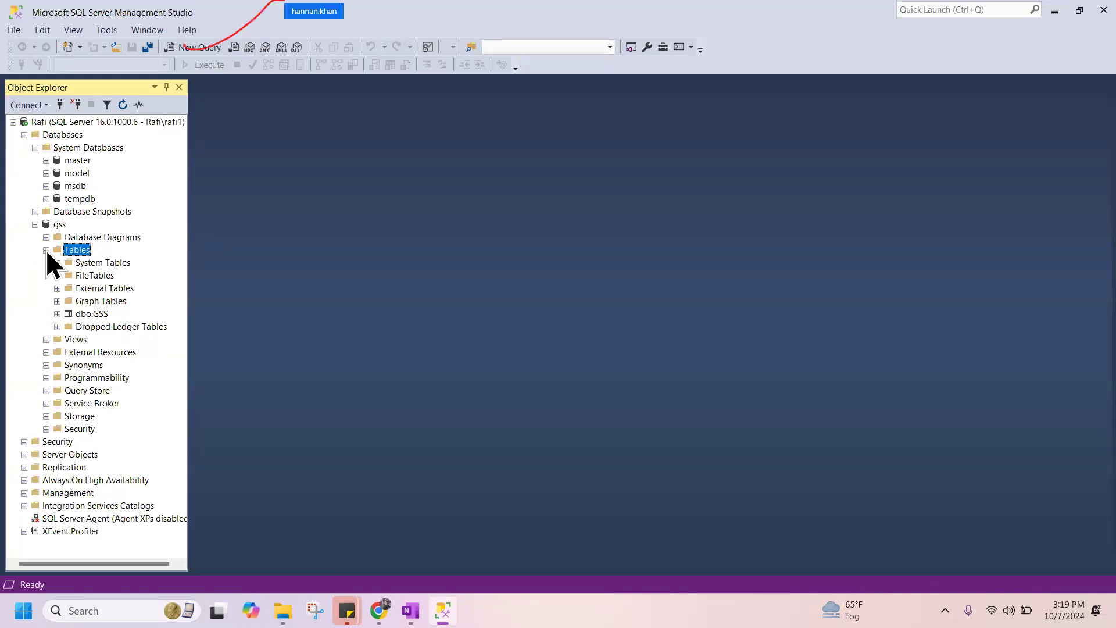
Open a new query on the gss database and enter "*/This is my first code" on the first line.
left_click(203, 47)
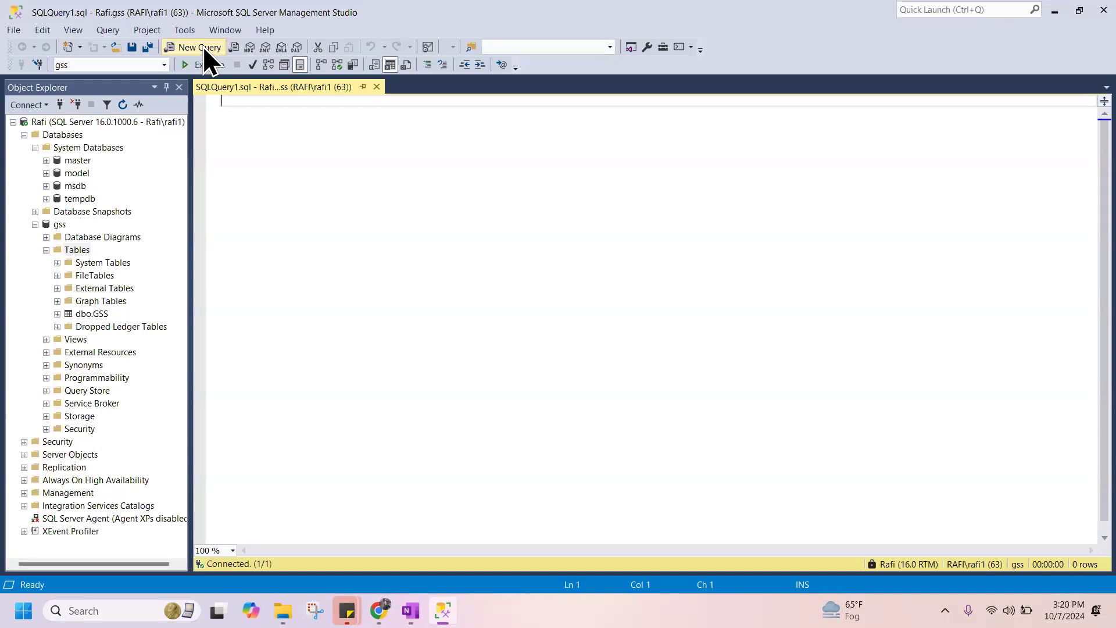
type("*")
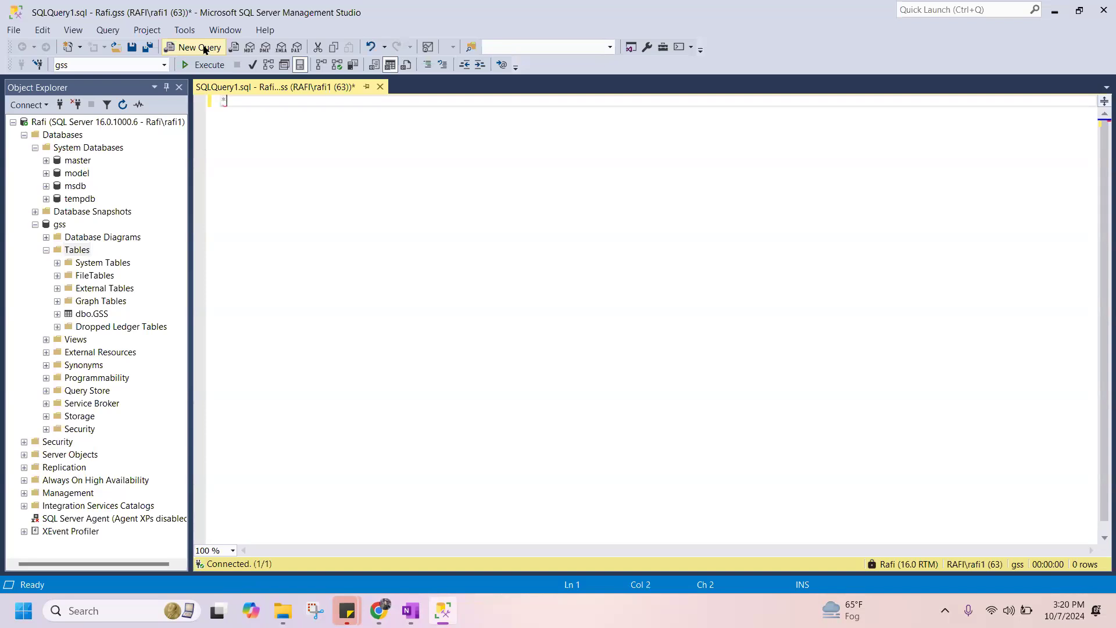
type("/")
type("This is my first code")
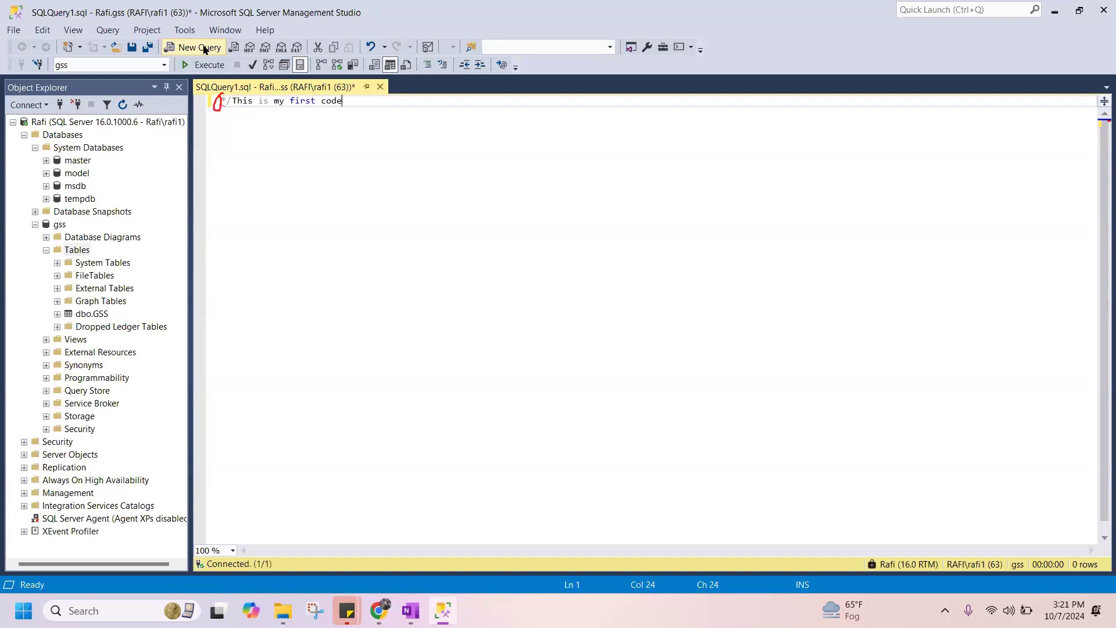
Correct the comment opening on the first line from "*/" to "/*".
key("Left")
key("Left")
key("Left")
key("Left")
key("Left")
key("Left")
key("Left")
key("Left")
key("Left")
key("Left")
key("Left")
key("Left")
key("Left")
key("Left")
key("Left")
key("Left")
key("Left")
key("Left")
key("Left")
key("Left")
key("BackSpace")
key("Left")
type("/")
key("Right")
key("Right")
key("Right")
key("Right")
key("Right")
key("Right")
key("Right")
key("Right")
key("Right")
key("Right")
key("Right")
key("Right")
key("Right")
key("Right")
key("Right")
key("Right")
key("Right")
key("Right")
key("Right")
key("Right")
key("Return")
type("/*")
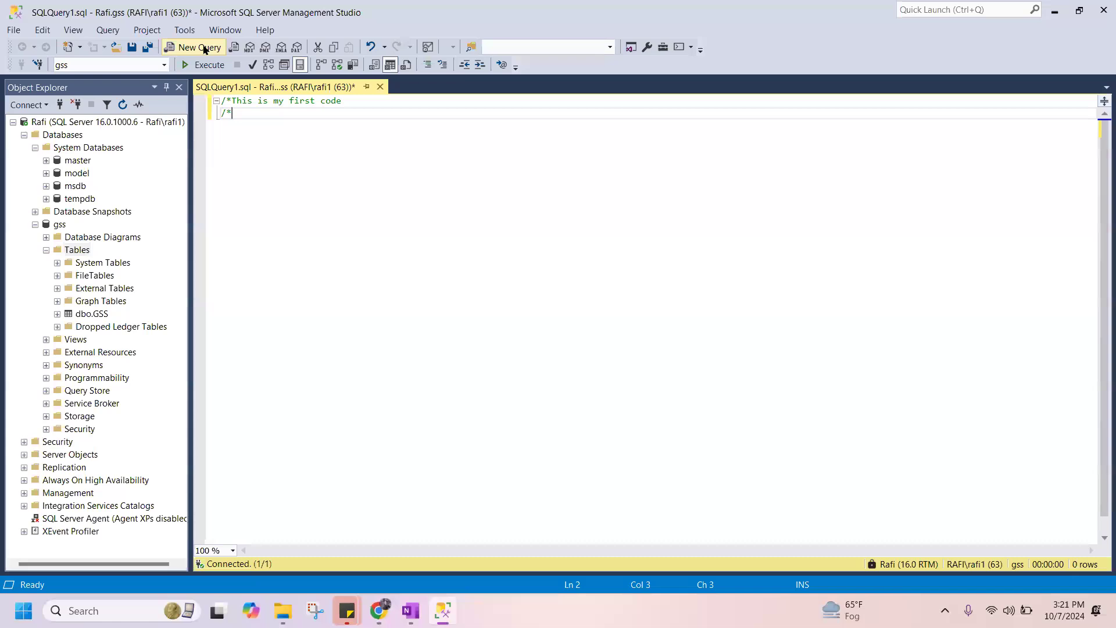
key("BackSpace")
key("BackSpace")
key("BackSpace")
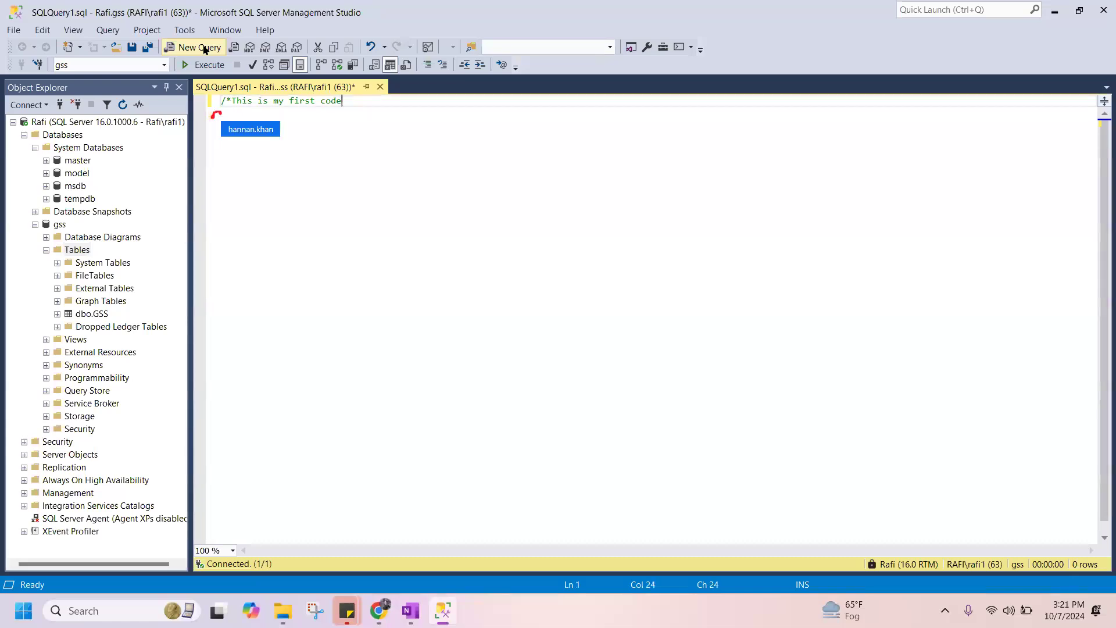
Close the block comment with "*/" on the second line.
key("Return")
key("Return")
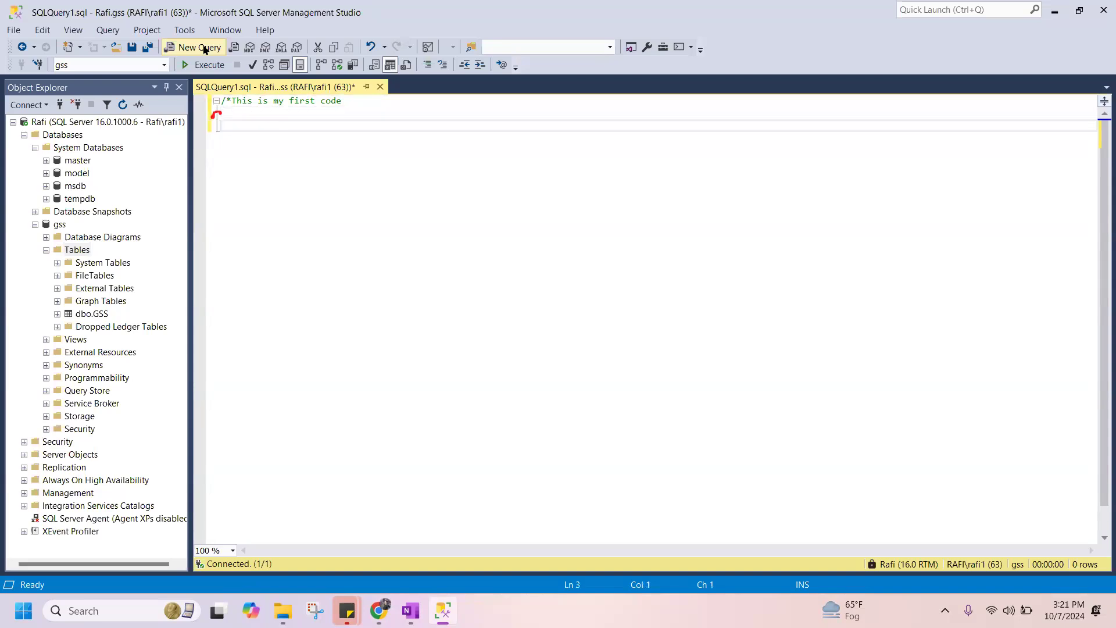
key("BackSpace")
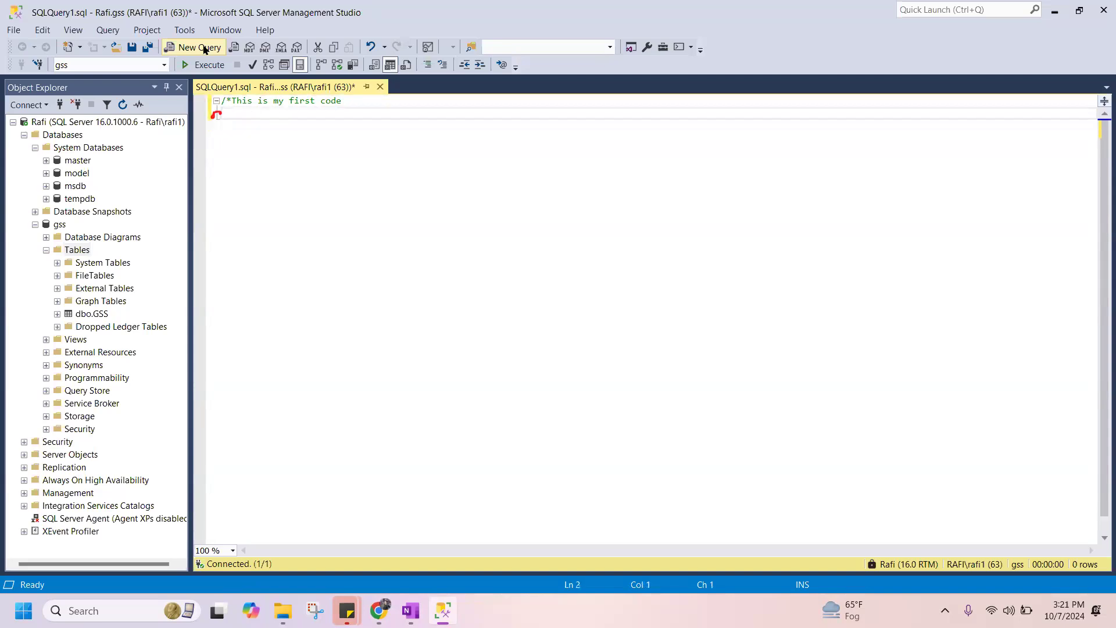
type("*/")
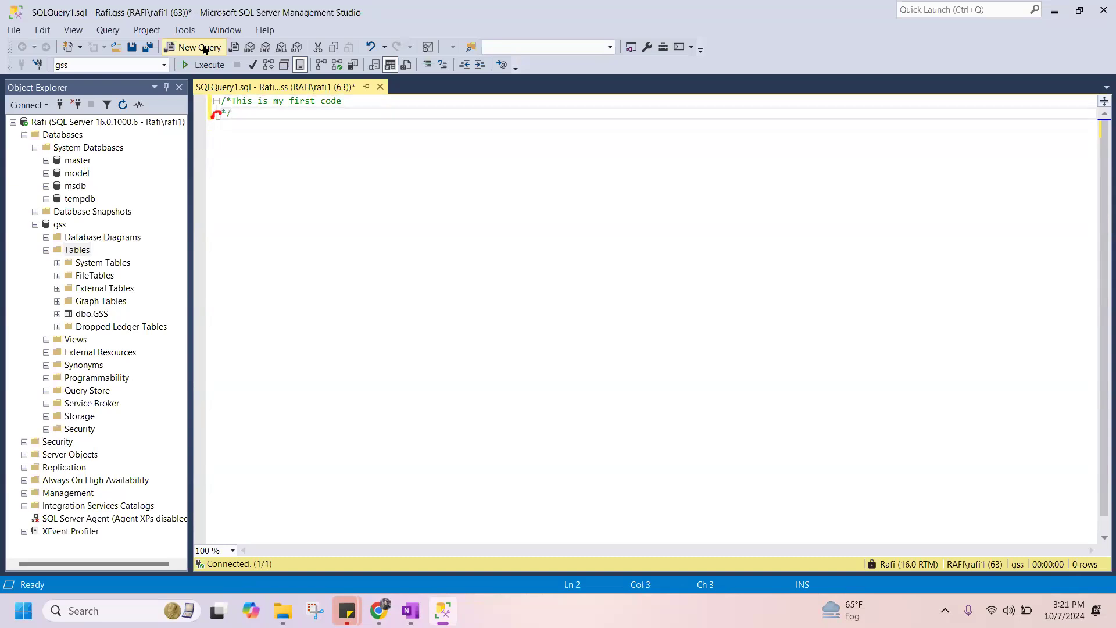
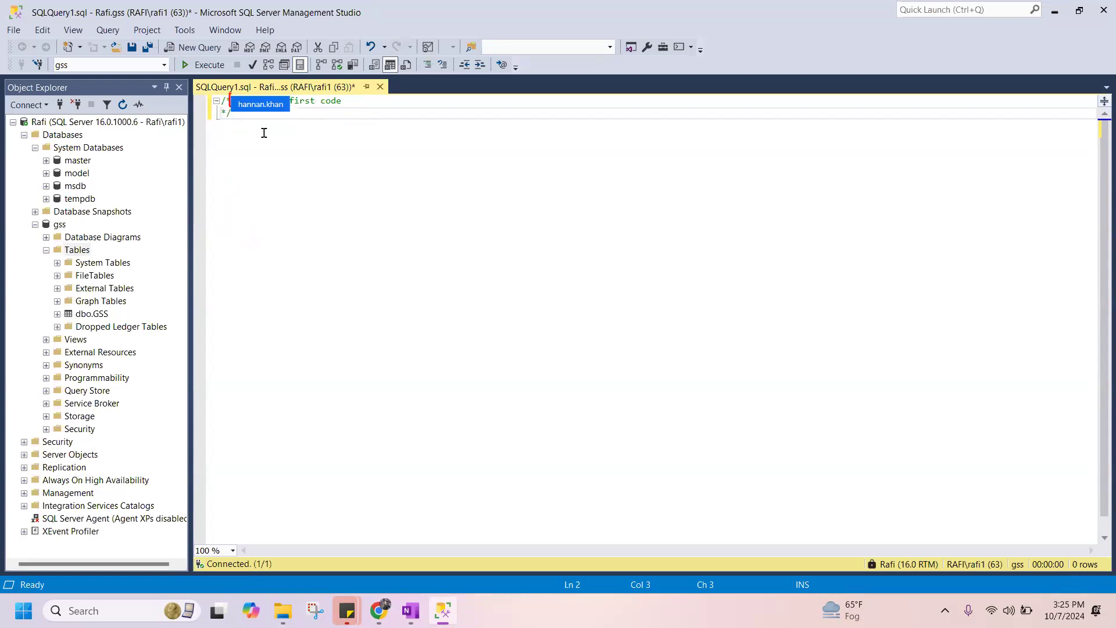
Put the comment text "This is my first code" on its own line, adding an empty line beneath it and another below the block comment.
key("Up")
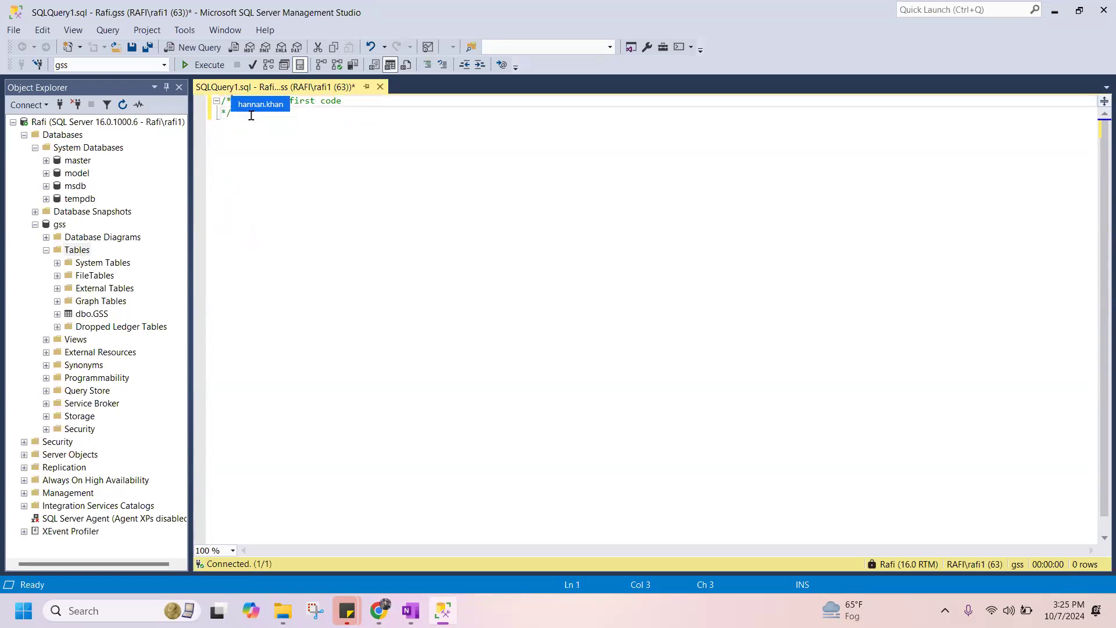
key("Return")
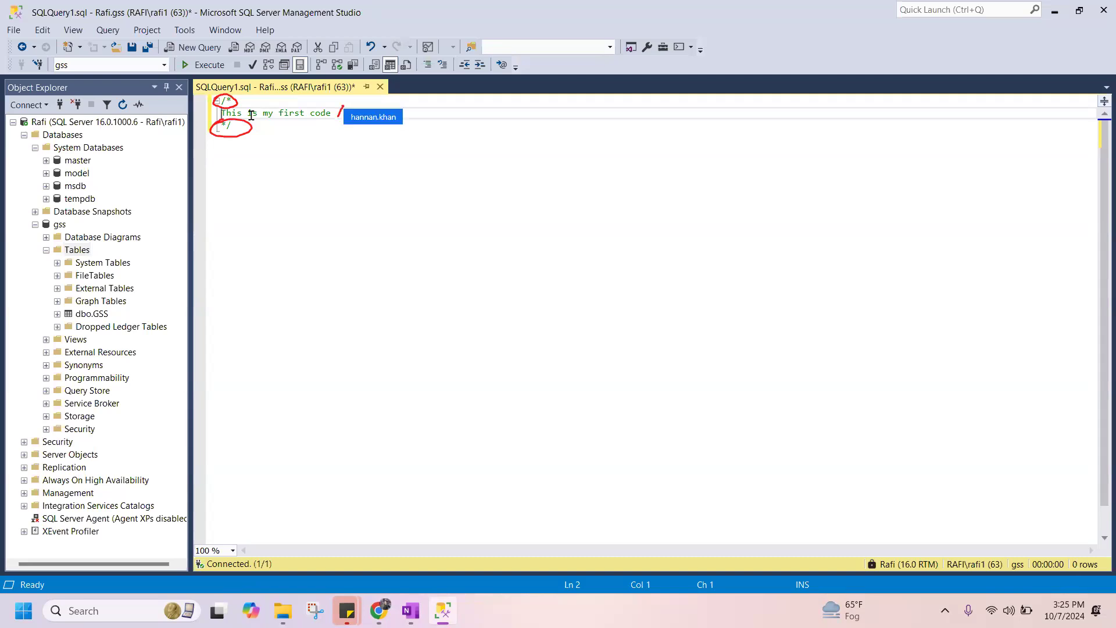
left_click(254, 125)
key("Return")
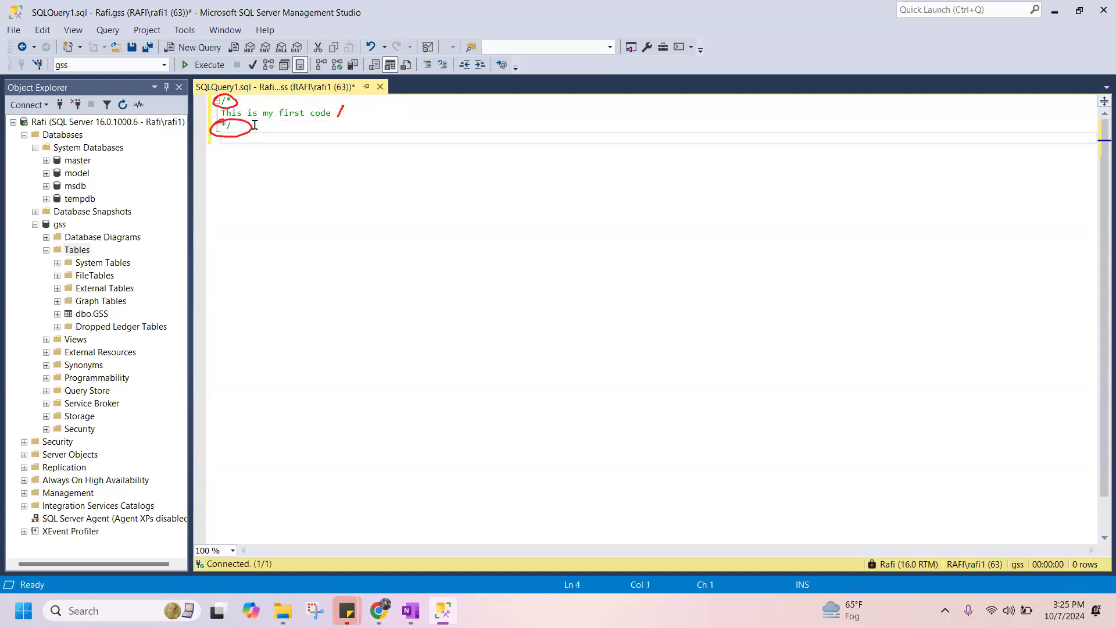
left_click(342, 110)
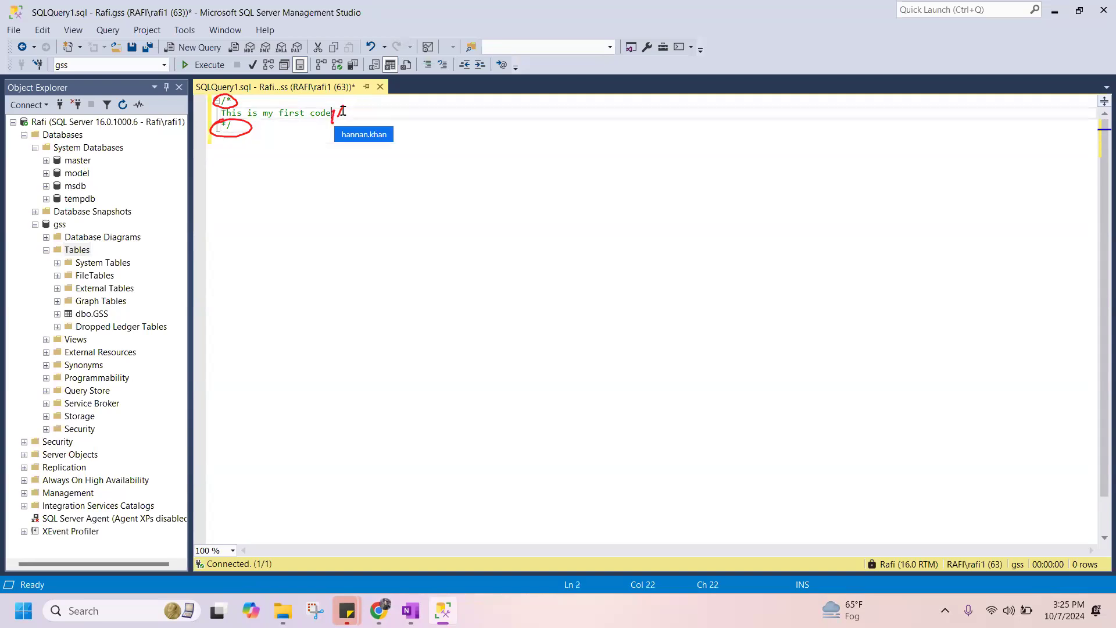
key("Return")
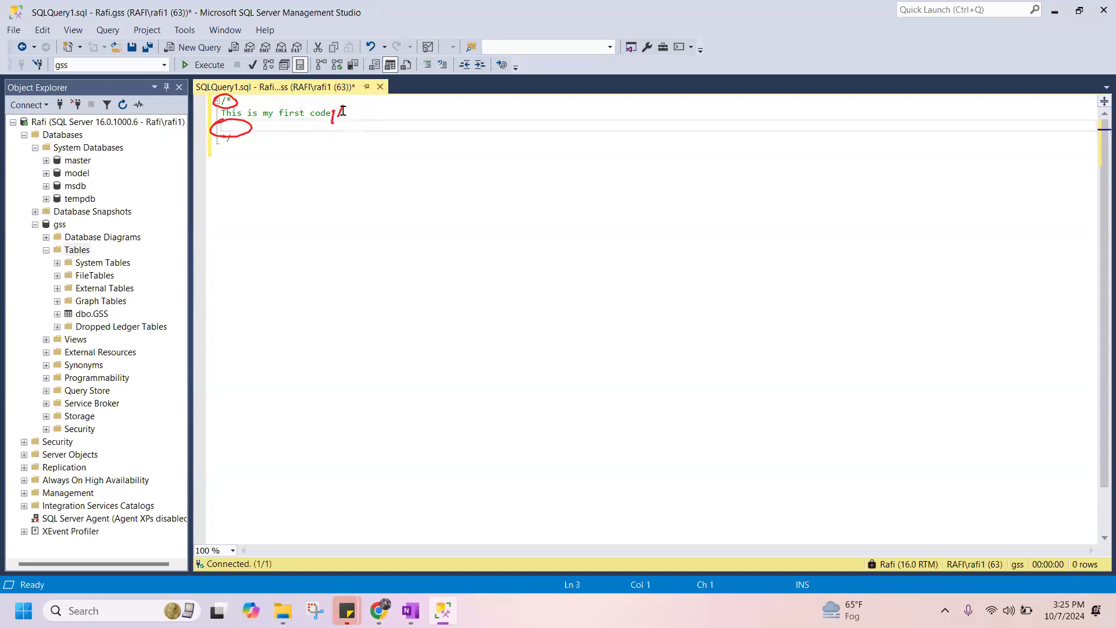
type("SELECT")
type("Statment")
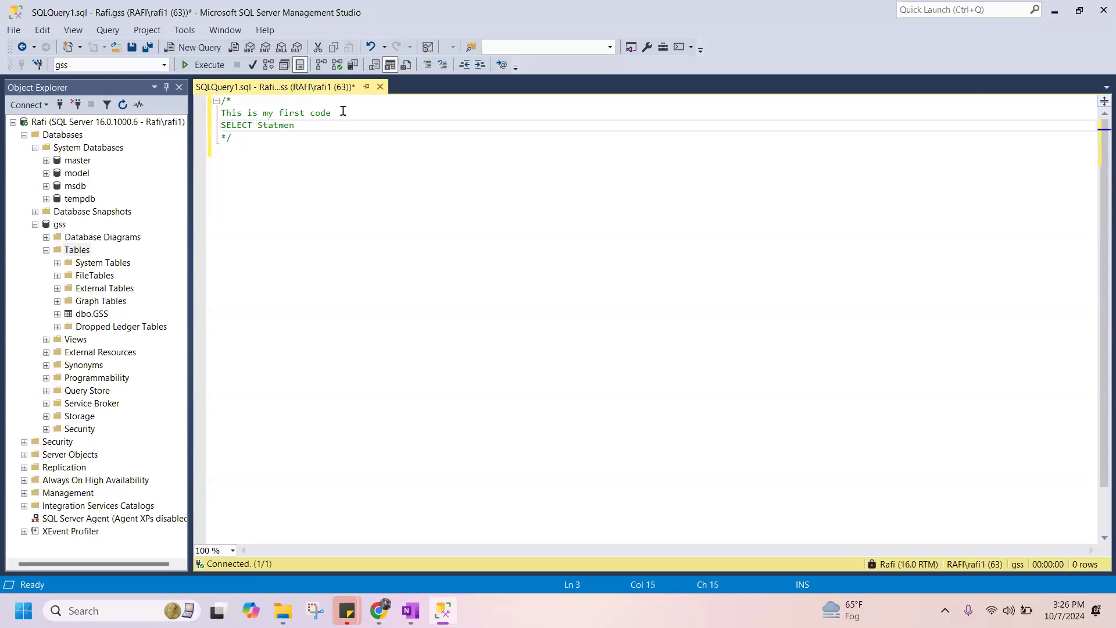
key("BackSpace")
key("BackSpace")
key("BackSpace")
key("BackSpace")
key("BackSpace")
key("BackSpace")
key("BackSpace")
key("BackSpace")
key("BackSpace")
key("BackSpace")
key("BackSpace")
key("BackSpace")
key("BackSpace")
key("BackSpace")
key("BackSpace")
Add the second comment line "We will practice SELECT statement" inside the block comment.
type("We will practtice ")
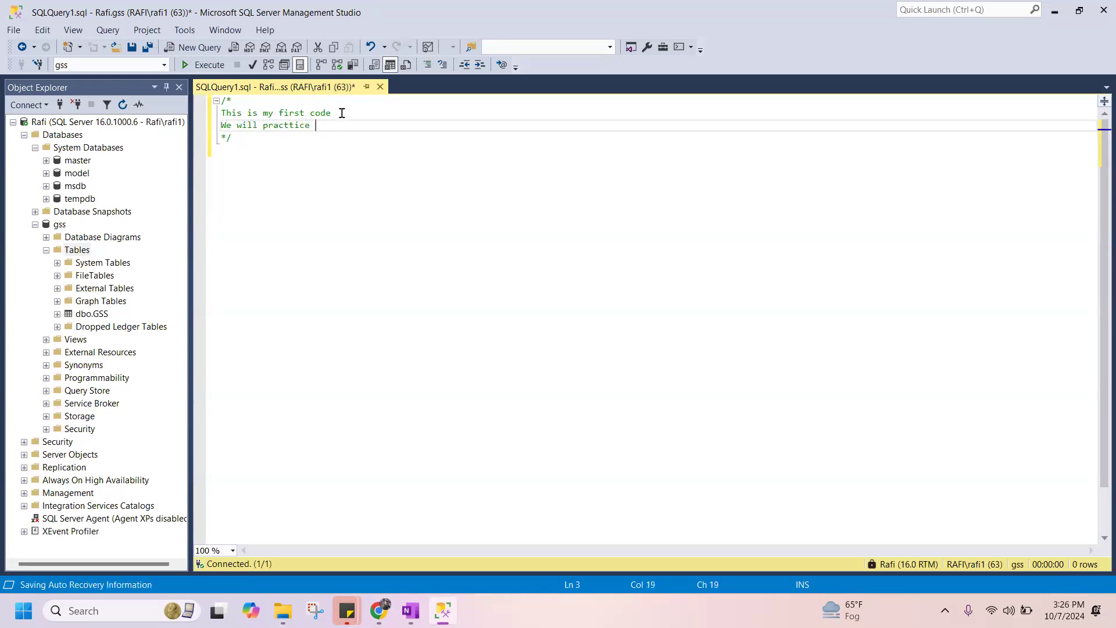
type("SELE")
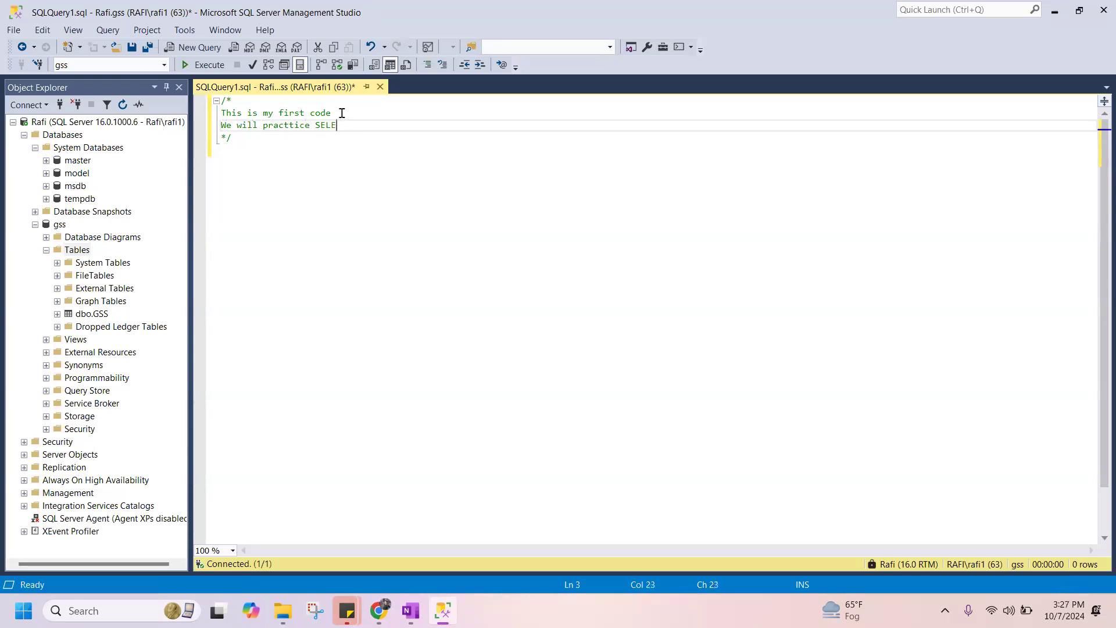
type("CT statement")
left_click(294, 125)
key("BackSpace")
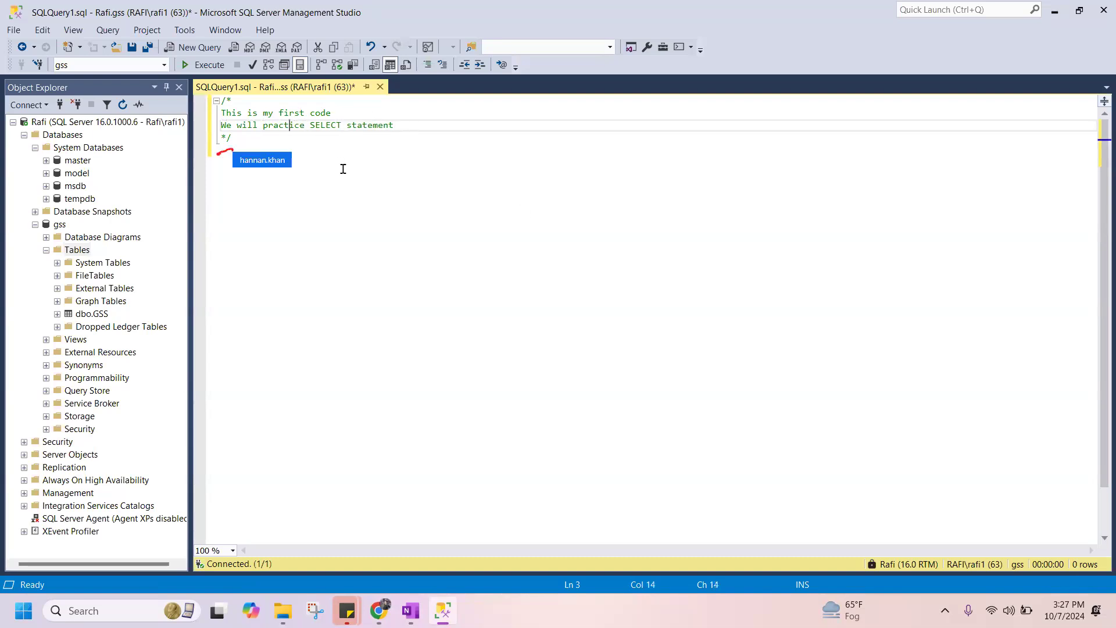
Start a query on a new line below the block comment with "SELECT Top 10".
left_click(295, 140)
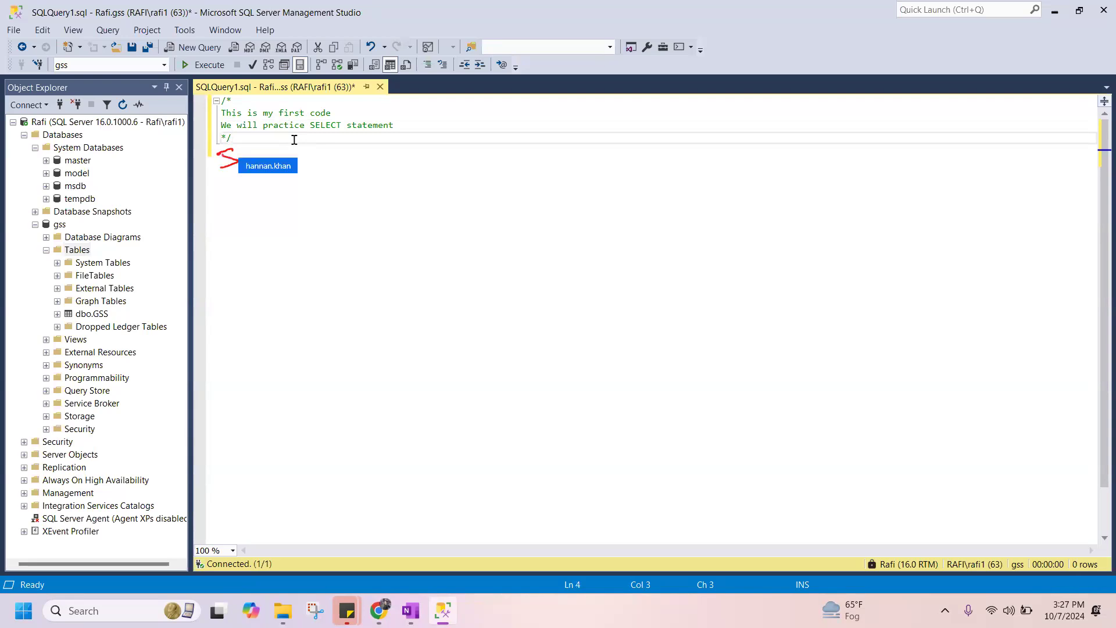
key("Return")
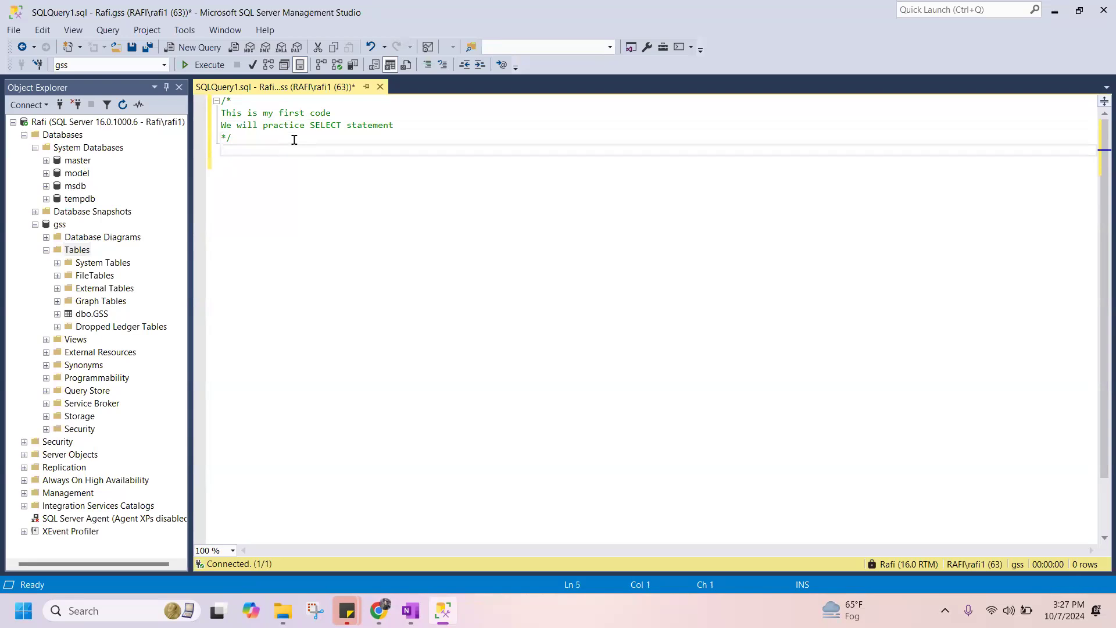
type("SELECT TO")
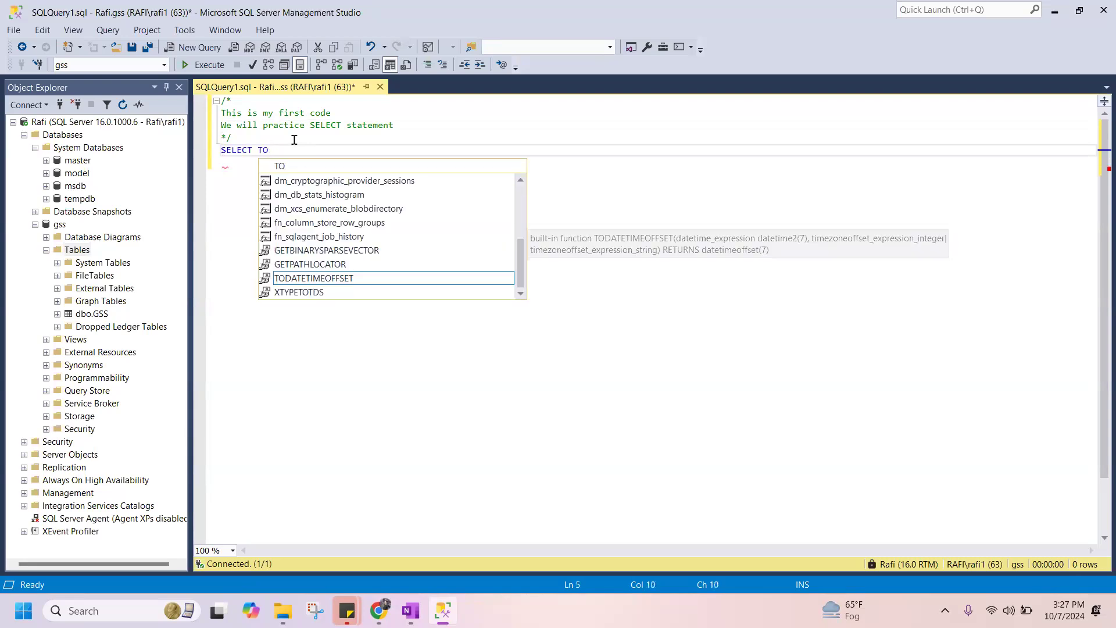
type("p 1")
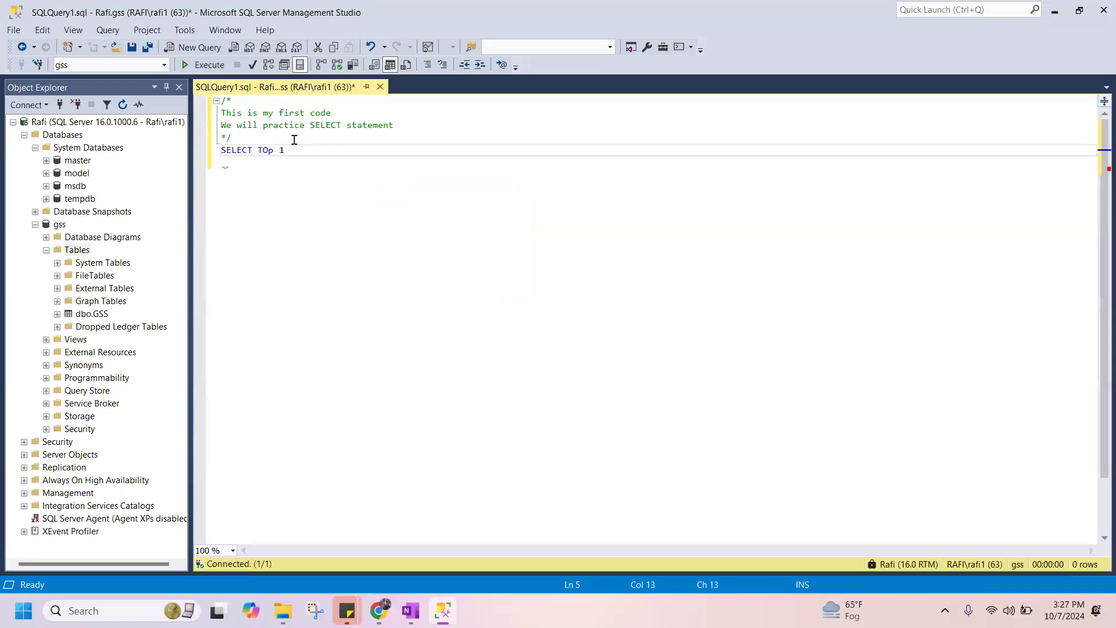
key("BackSpace")
key("BackSpace")
key("BackSpace")
type("p")
key("BackSpace")
key("BackSpace")
key("BackSpace")
type("T")
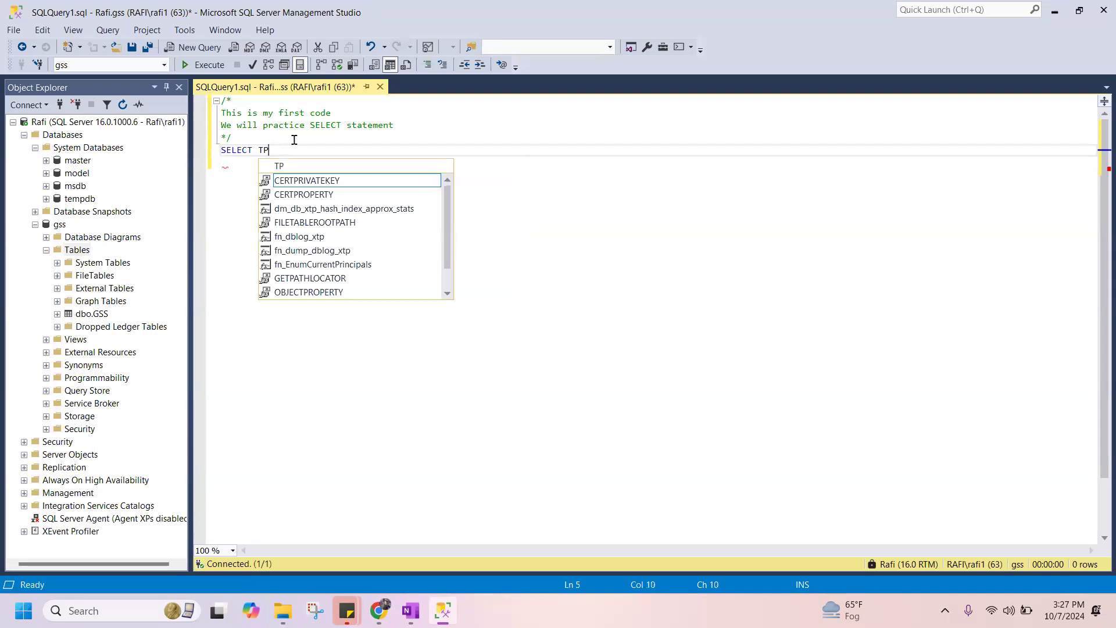
type("op")
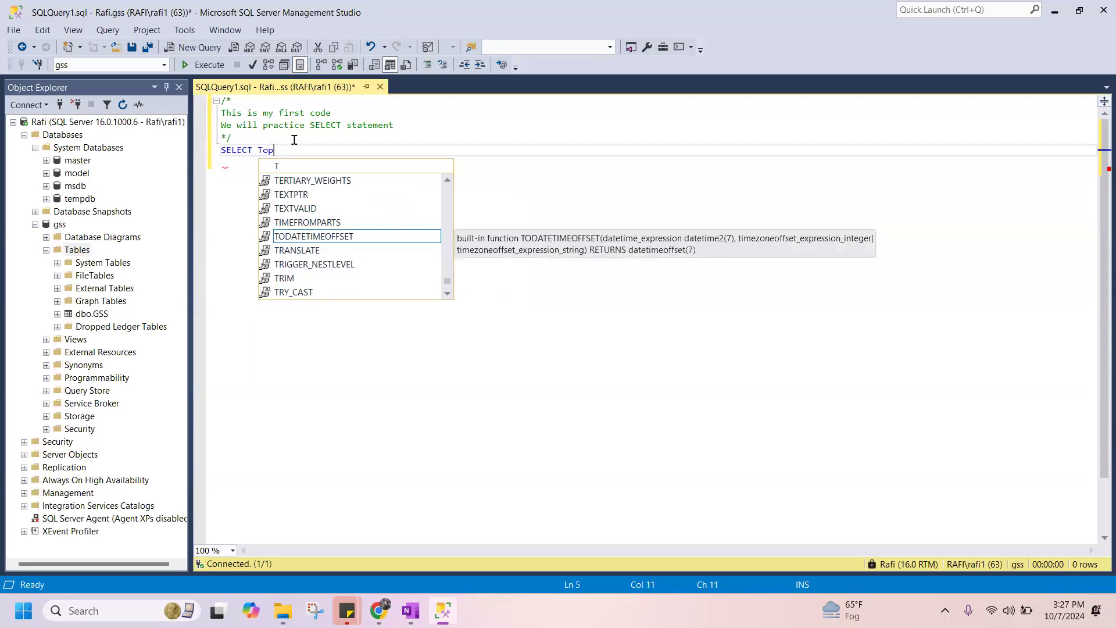
type(" 10")
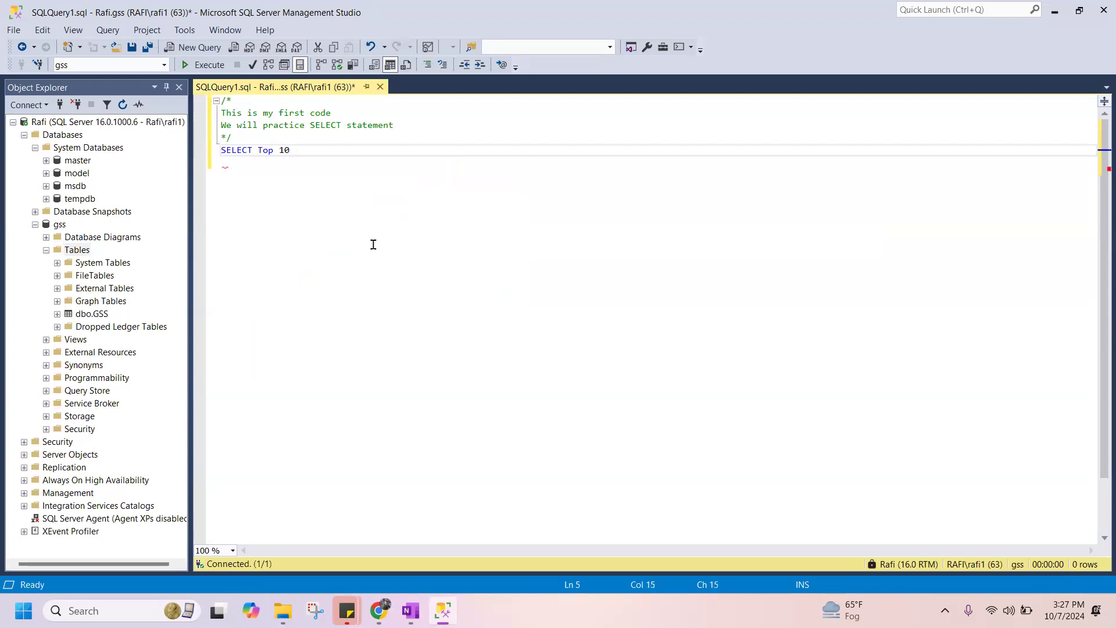
Extend the query with all columns and the database source by adding "* FROM Gss".
type("* FROM Gss")
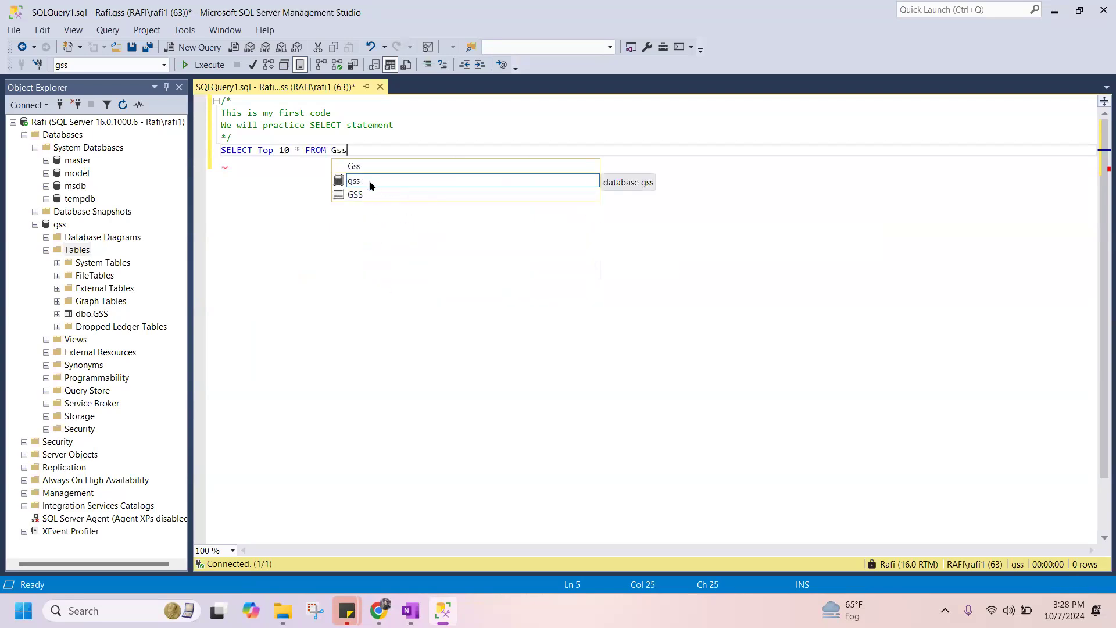
left_click(369, 186)
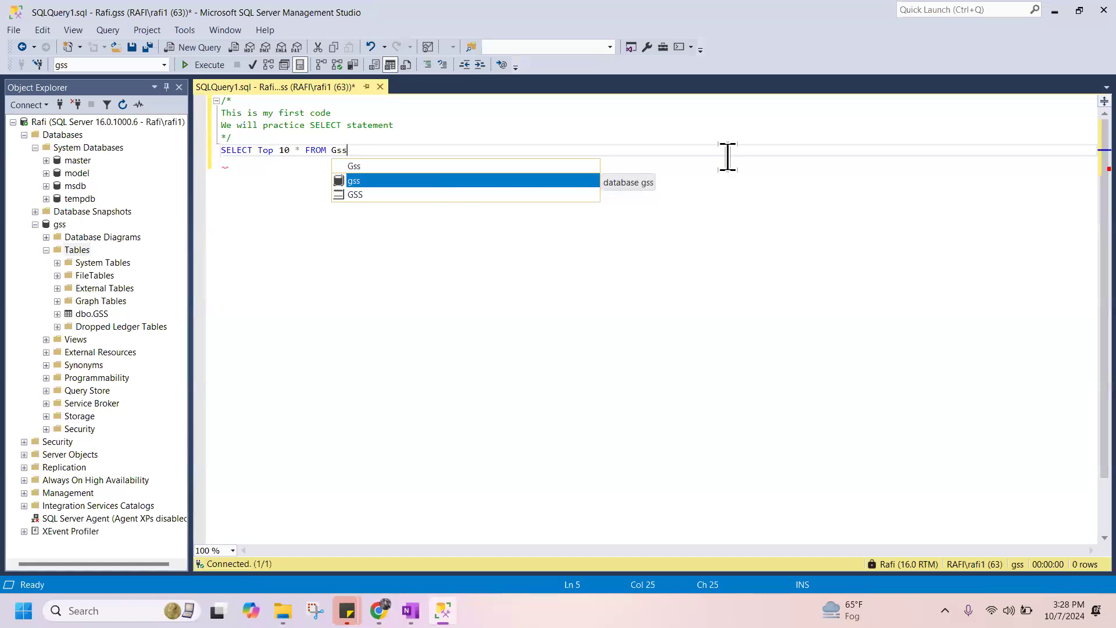
left_click(522, 193)
left_click(405, 151)
Complete the source name as Gss.dbo.GSS and execute the query.
type(".")
key("BackSpace")
type(".")
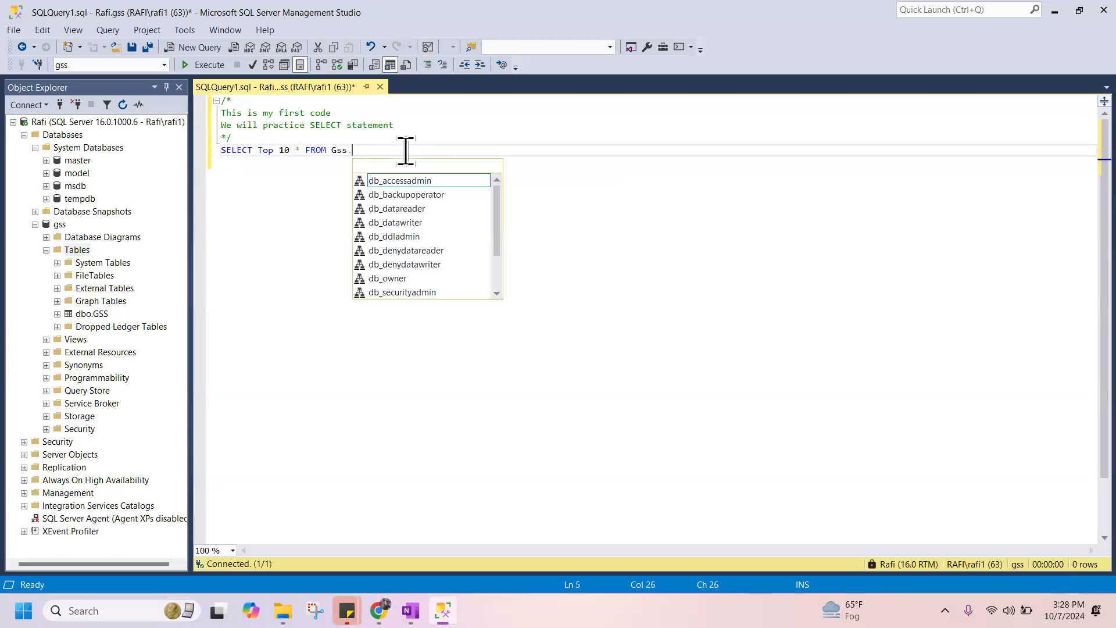
type("dbo")
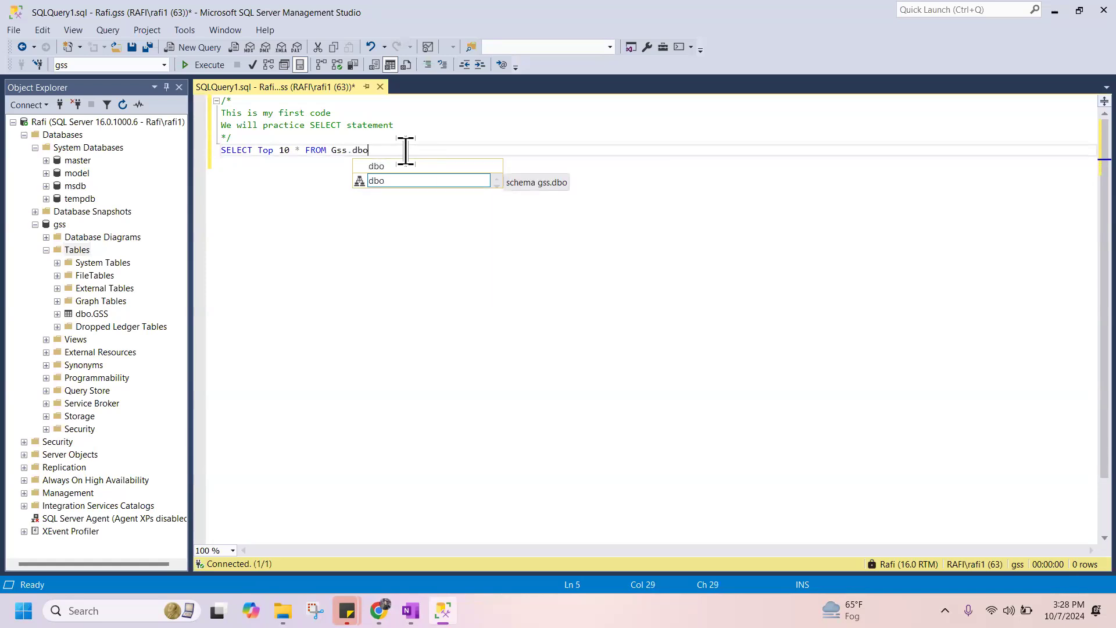
type(".")
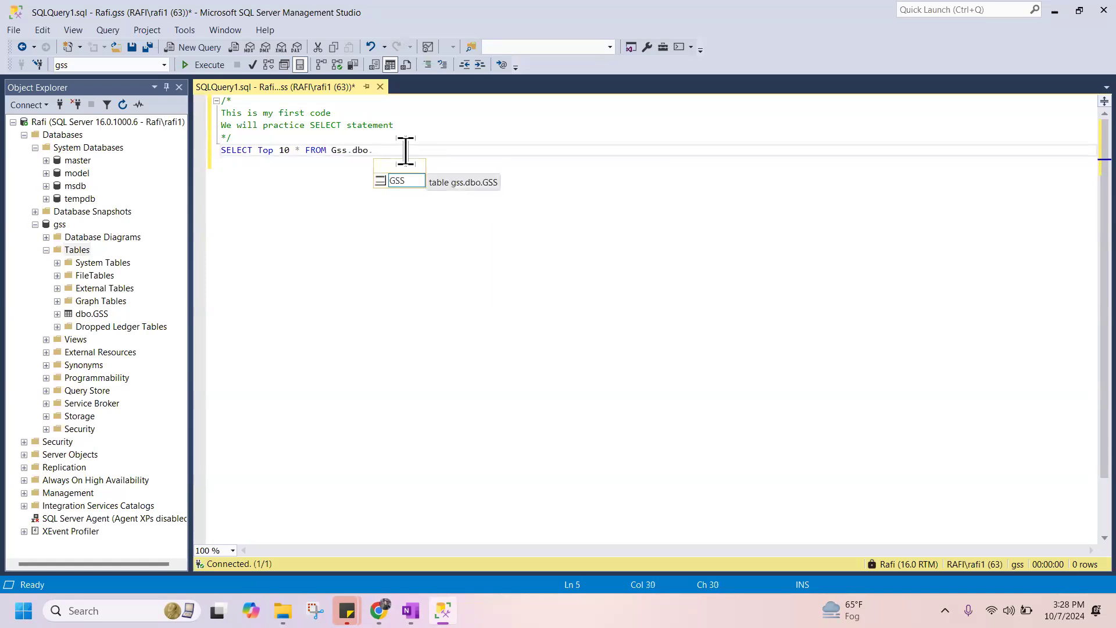
left_click(407, 177)
double_click(407, 178)
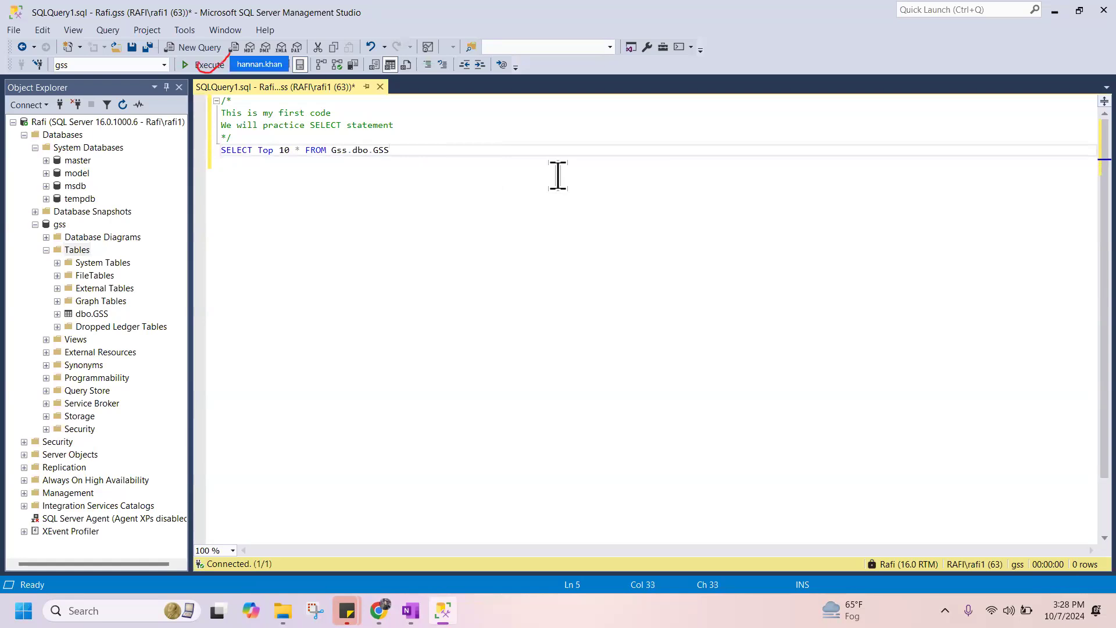
left_click(189, 64)
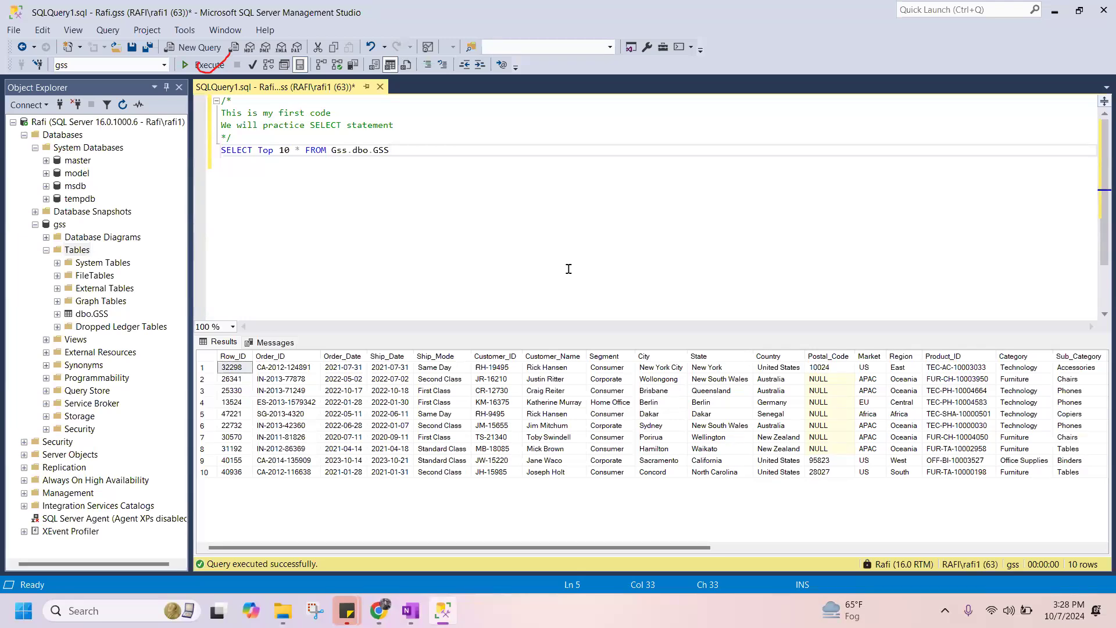
Switch to Google Voice in Chrome and decline the incoming call.
key("alt+Tab")
key("alt+Tab")
key("alt+Tab")
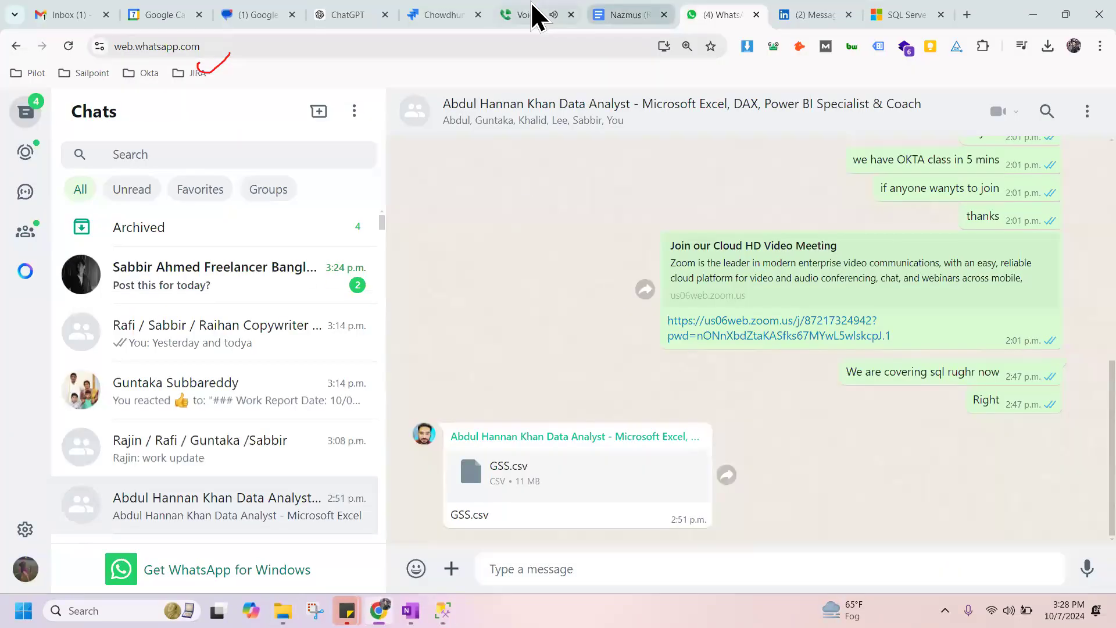
left_click(532, 11)
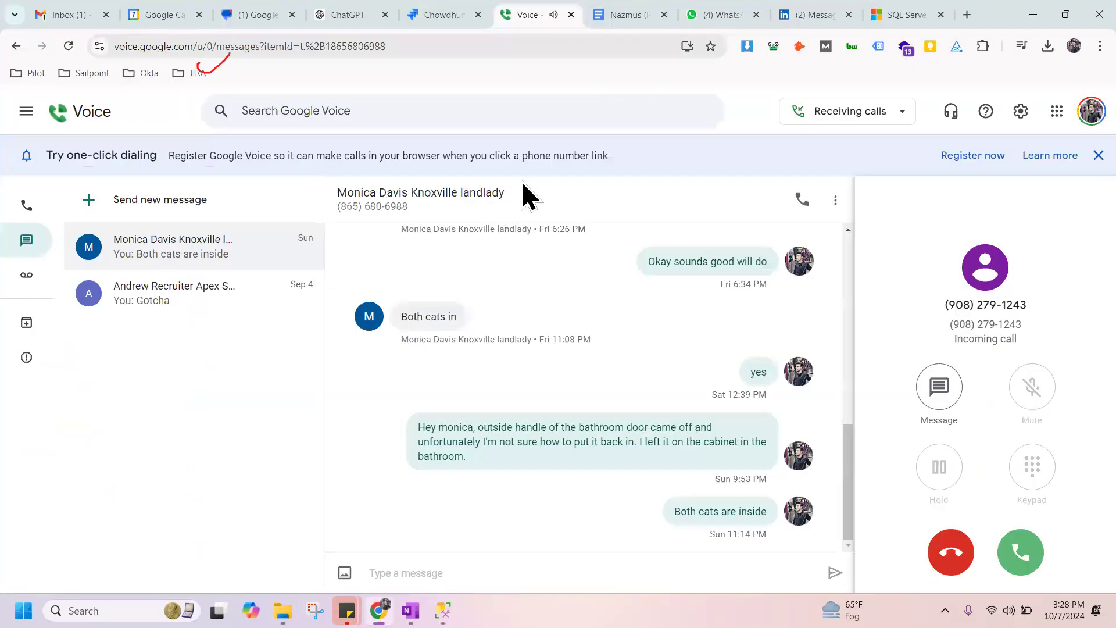
left_click(953, 551)
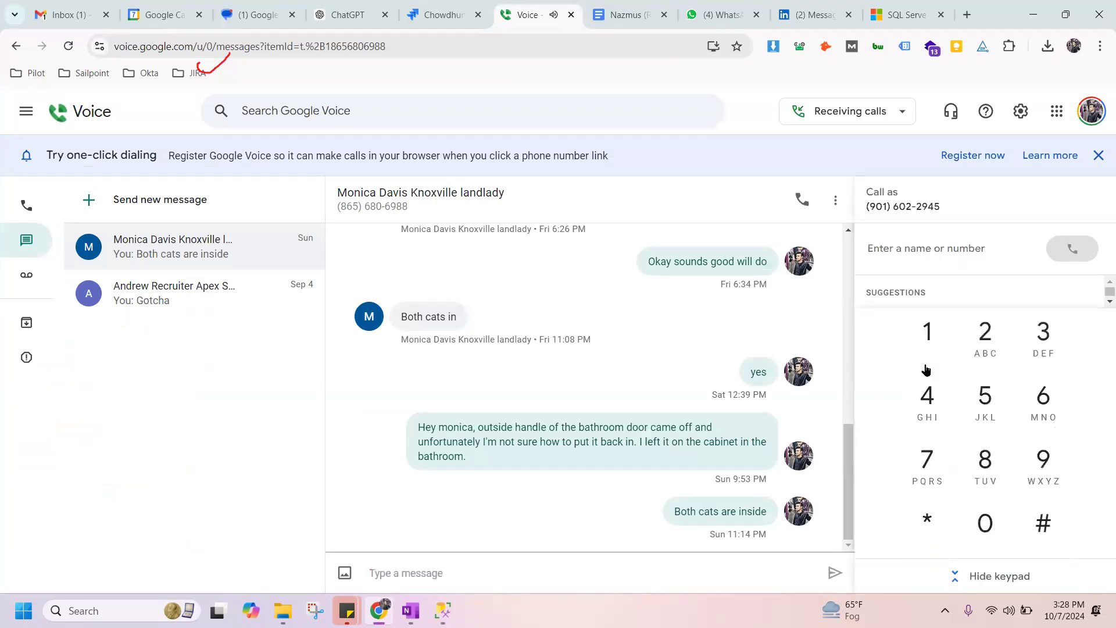
Check the Google Voice voicemails, reload the page and return to the messages.
left_click(29, 278)
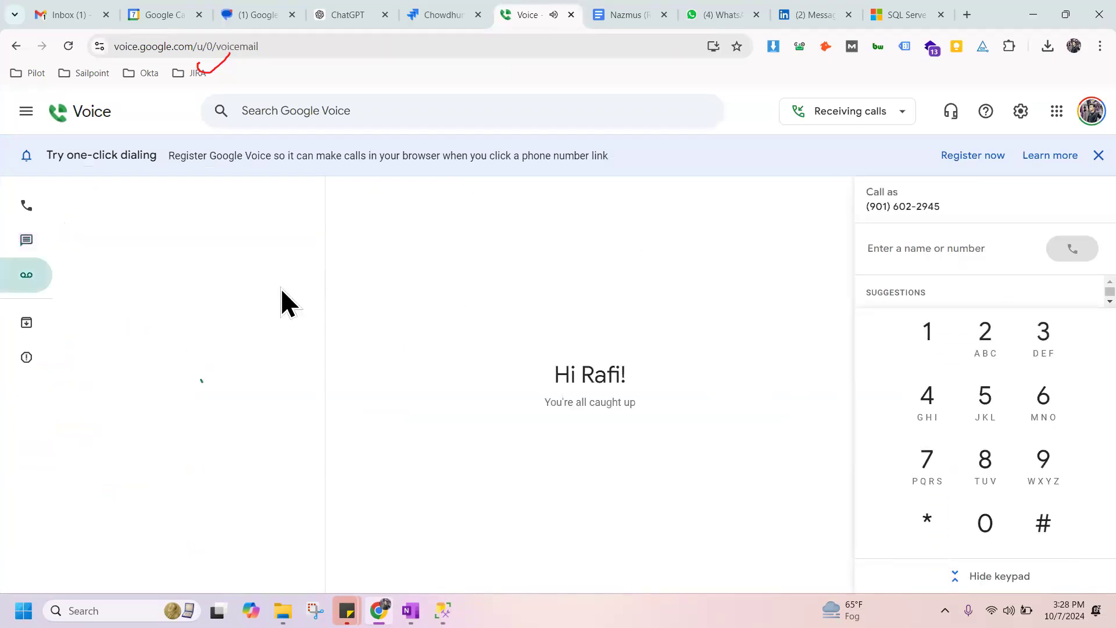
left_click(67, 49)
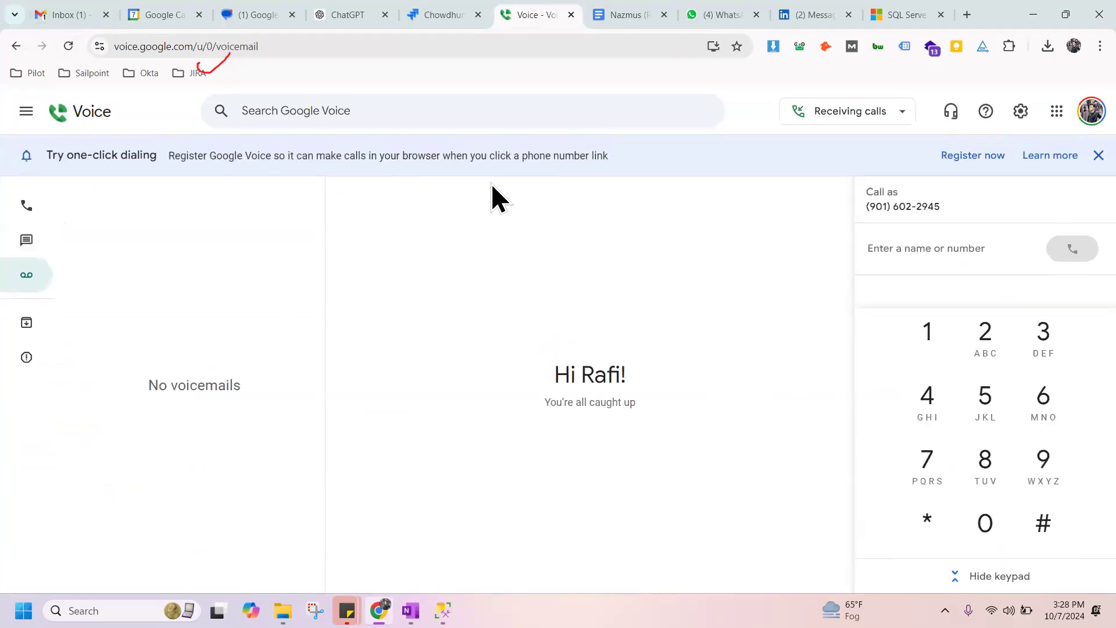
left_click(36, 243)
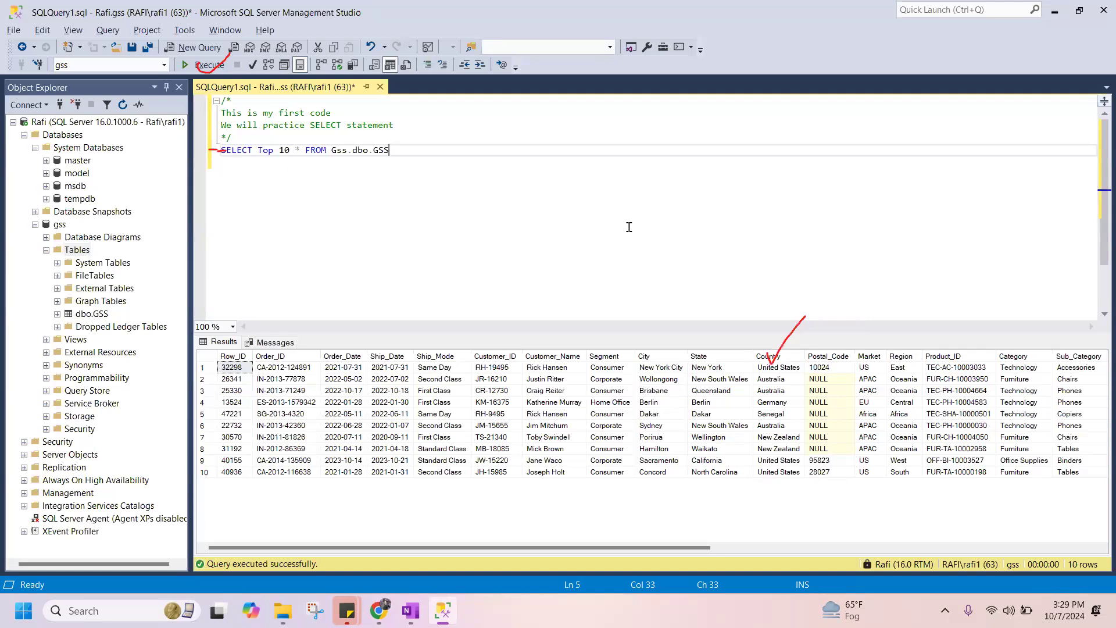
Begin a second statement with "SELECT" on a new line below the first query.
key("Return")
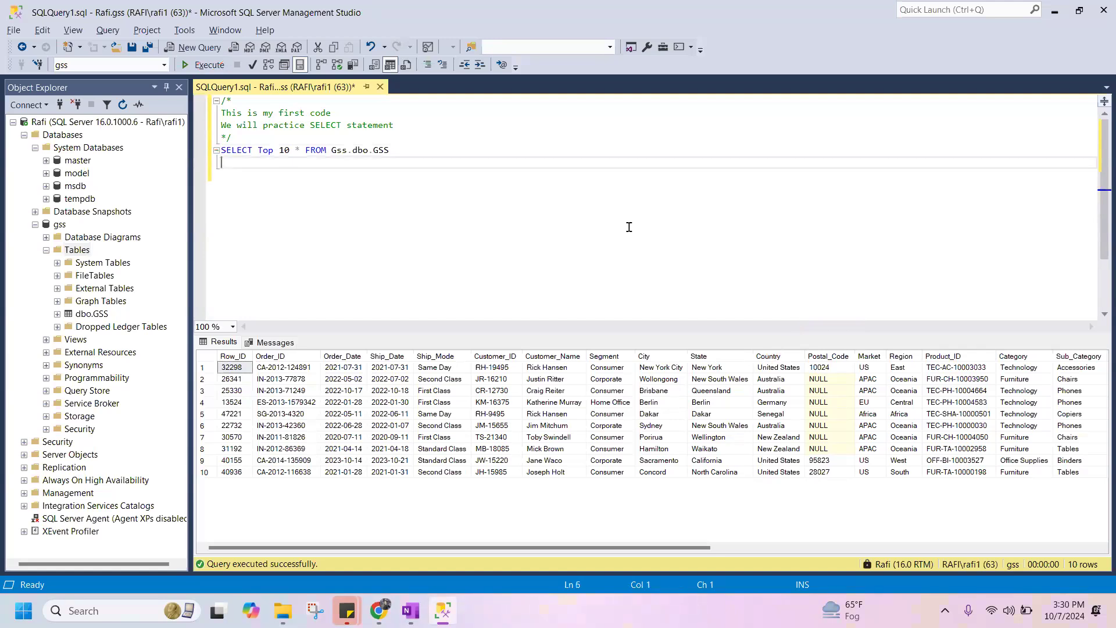
type("SELECT")
Switch back to Google Voice in Chrome and mute the site's sound.
key("alt+Tab")
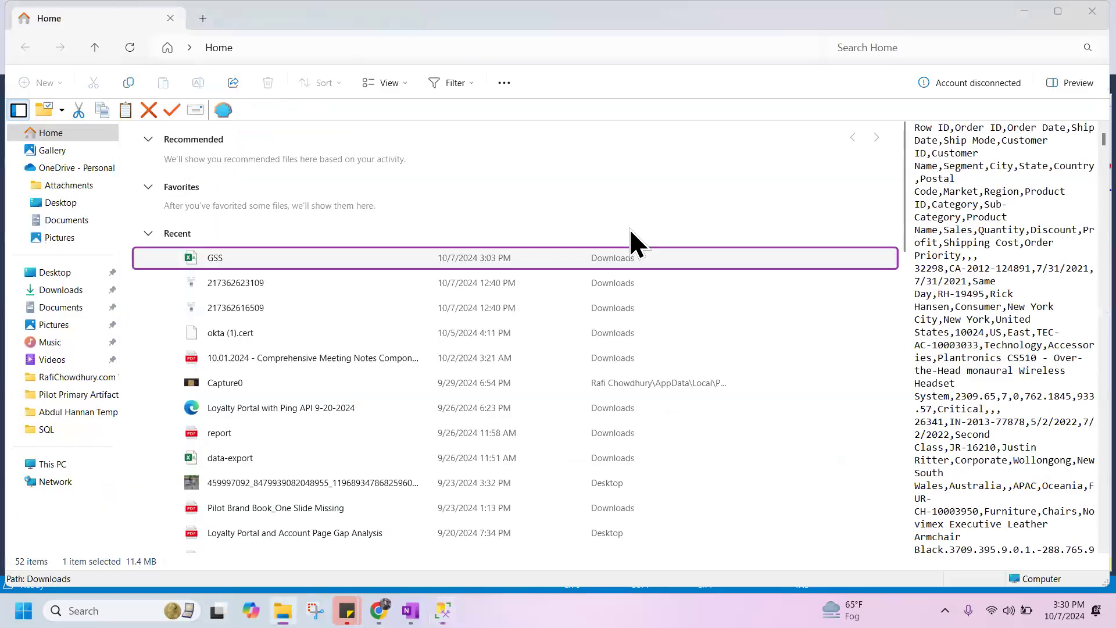
key("alt+Tab")
key("Tab")
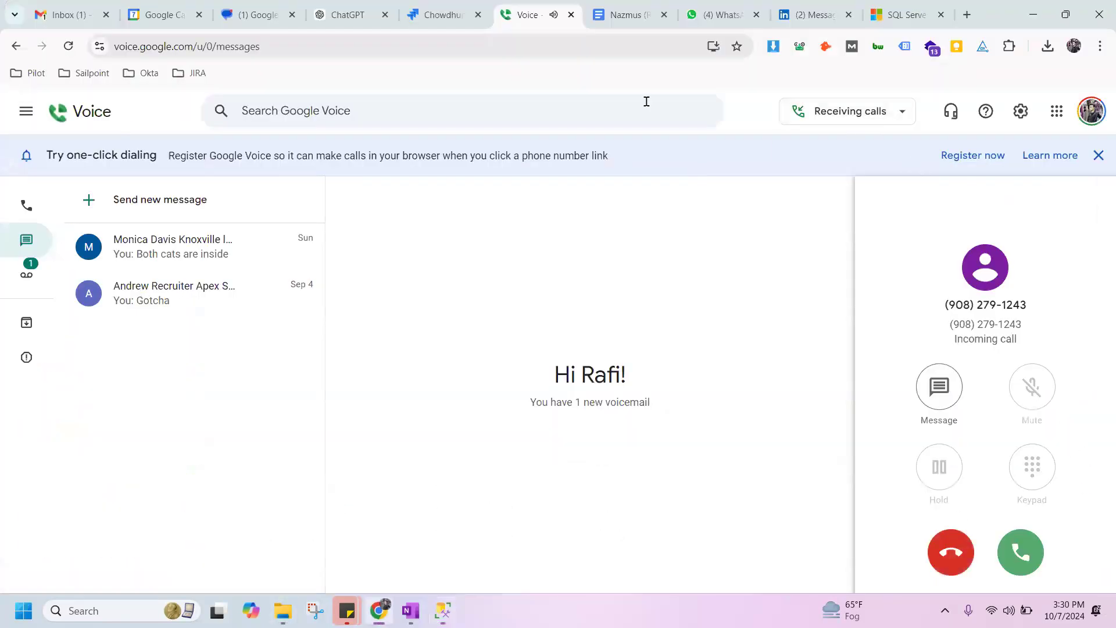
right_click(527, 19)
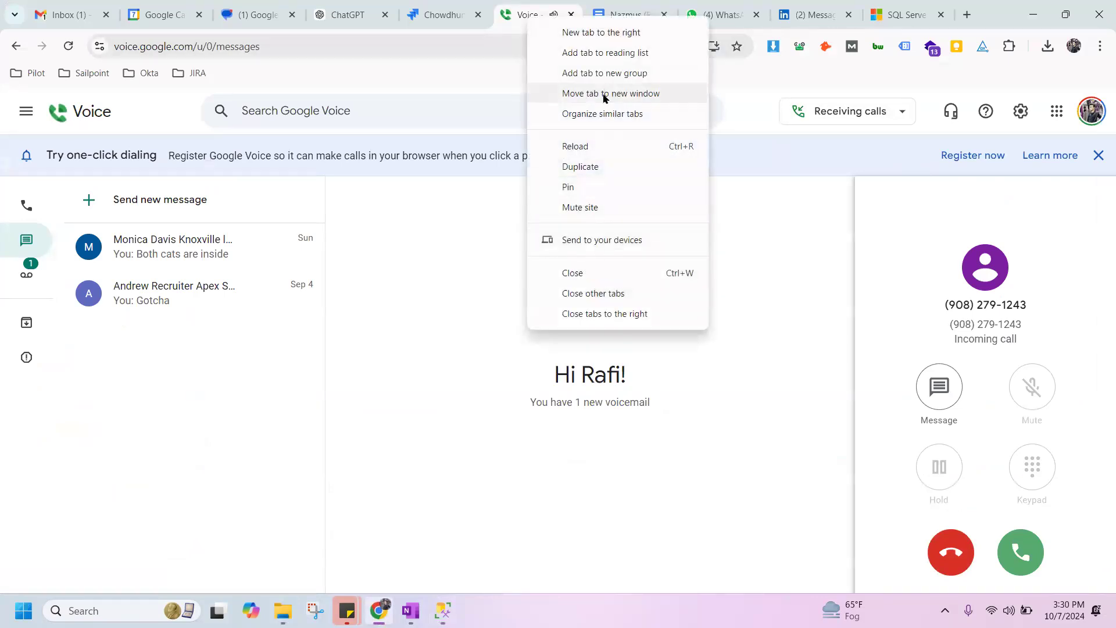
left_click(586, 207)
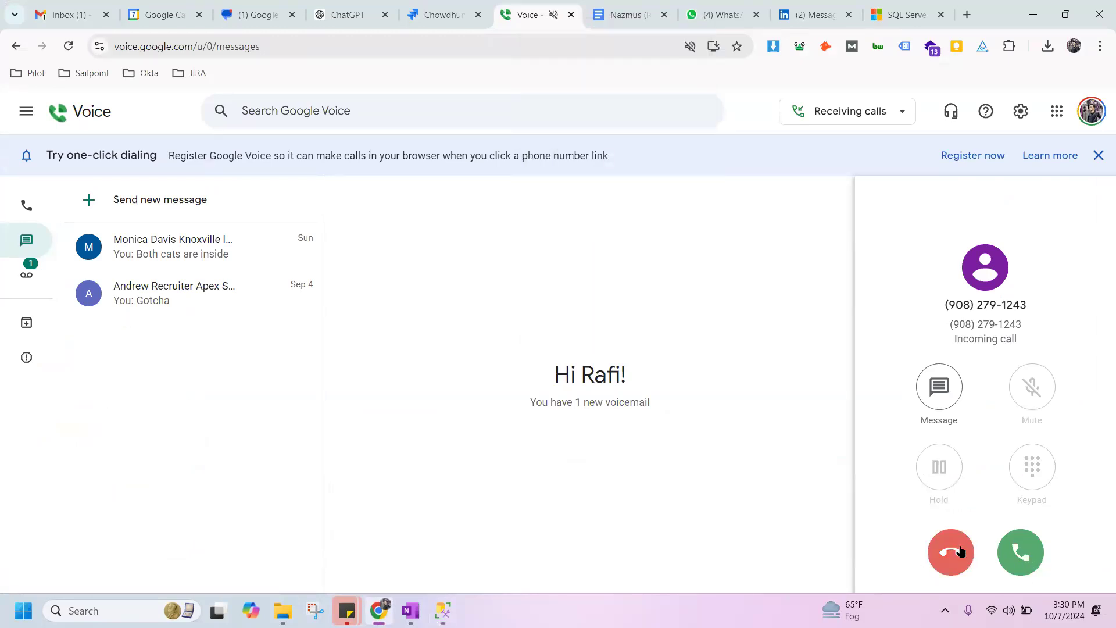
Open a message to the incoming caller and send "Please text me".
left_click(946, 401)
type(":Ple")
key("BackSpace")
key("BackSpace")
key("BackSpace")
key("BackSpace")
type("Please text me")
key("Return")
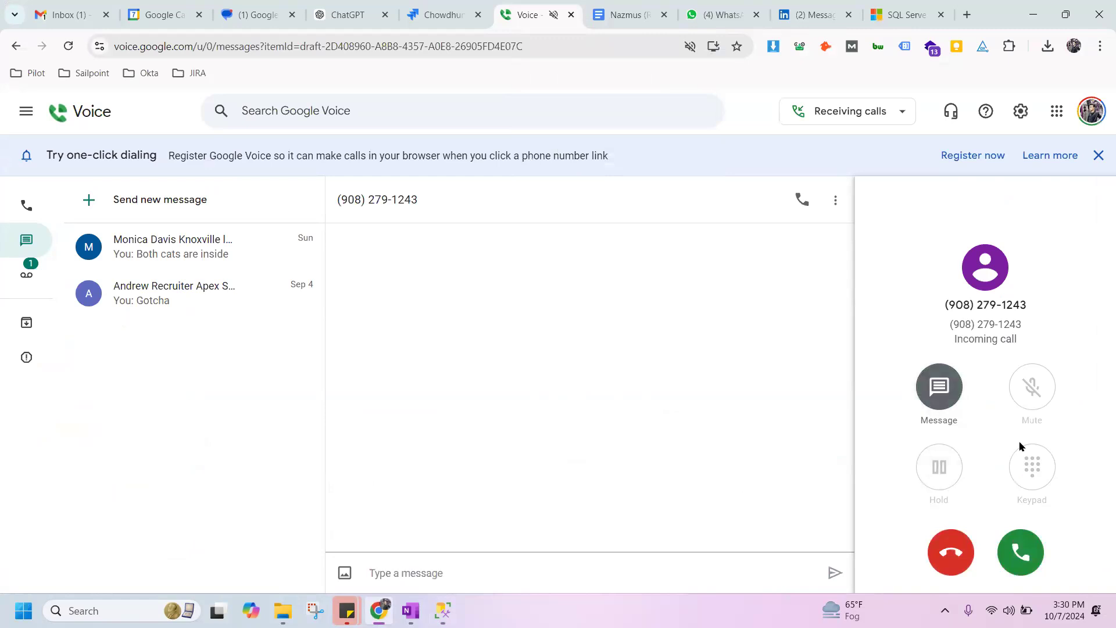
Decline the incoming call and open the new voicemail in the Google Voice voicemail list.
left_click(963, 565)
left_click(26, 273)
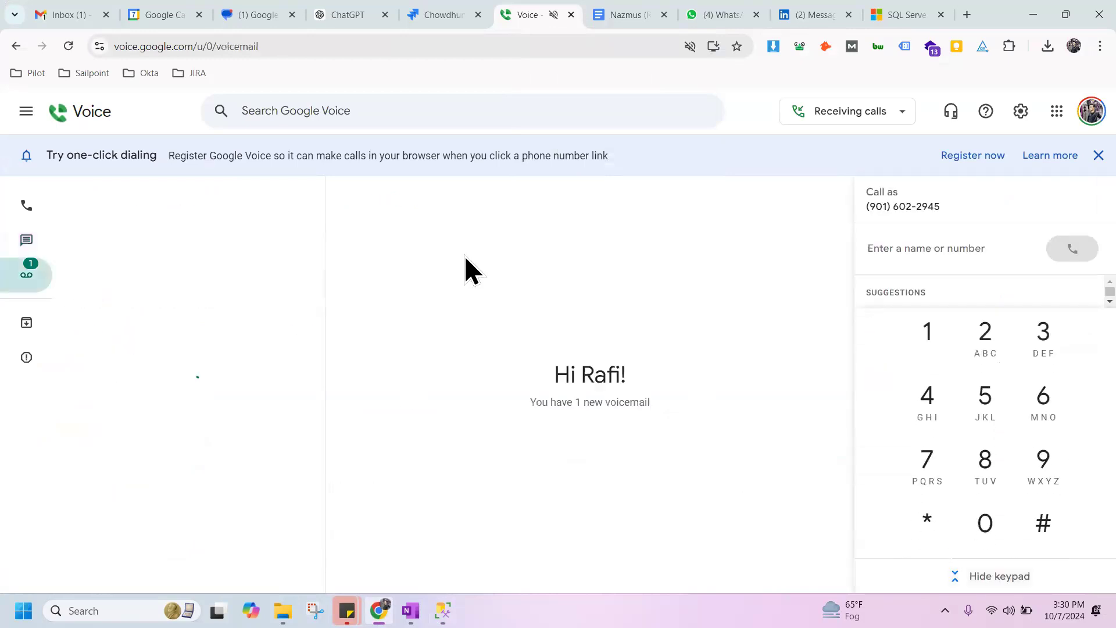
left_click(273, 198)
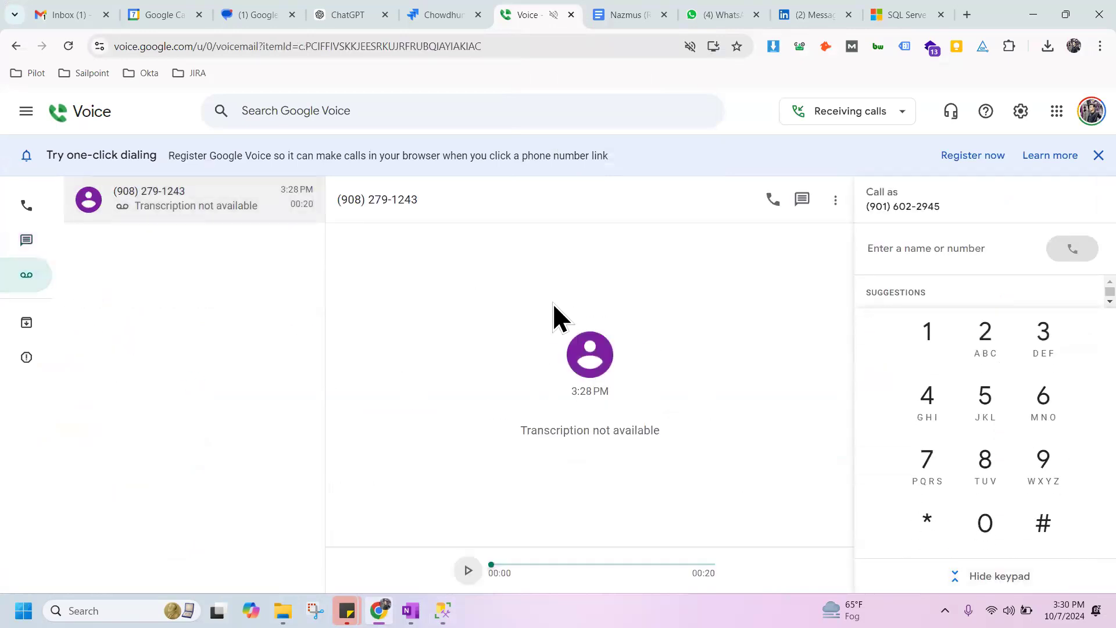
Close the SQL Server browser tab and switch back to the query in SQL Server Management Studio.
key("alt+Tab")
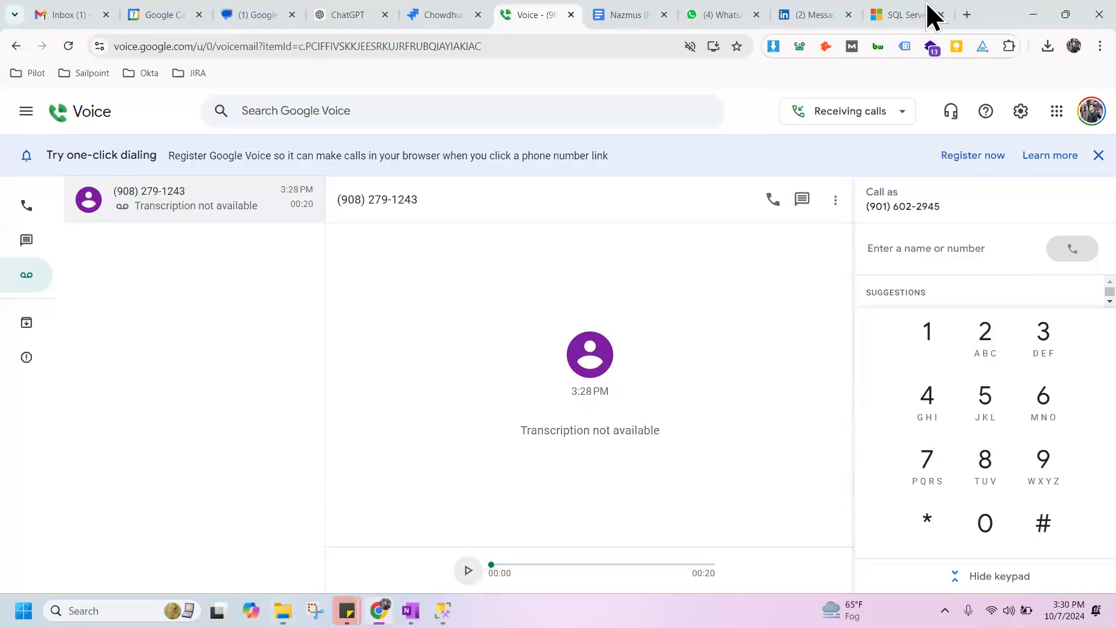
left_click(922, 12)
key("ctrl+w")
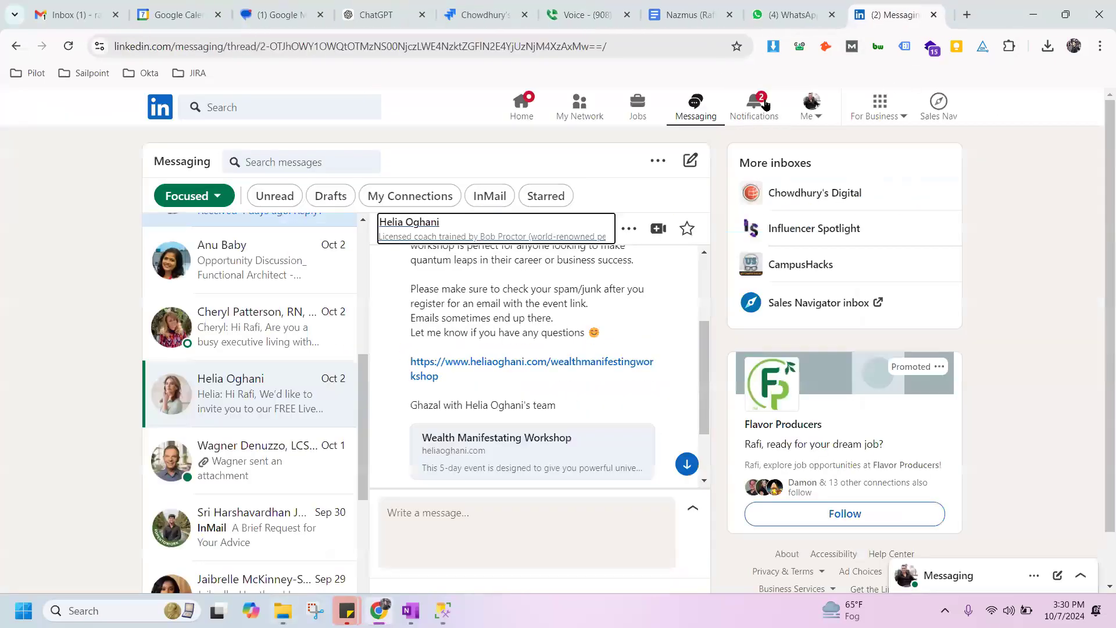
key("alt+Tab")
key("alt+Tab")
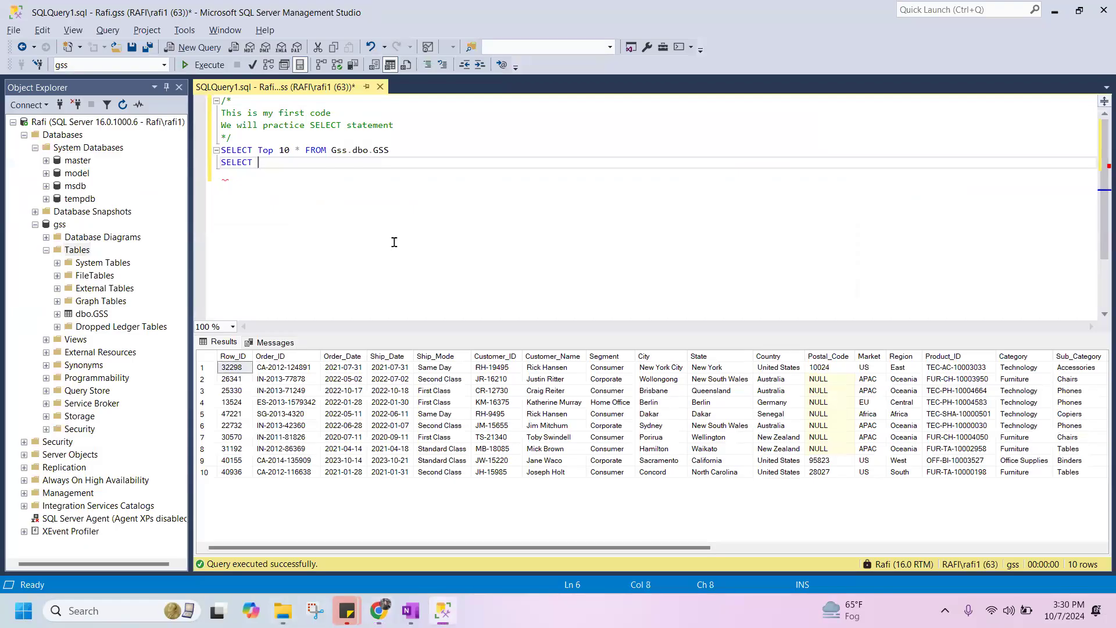
type("FROM")
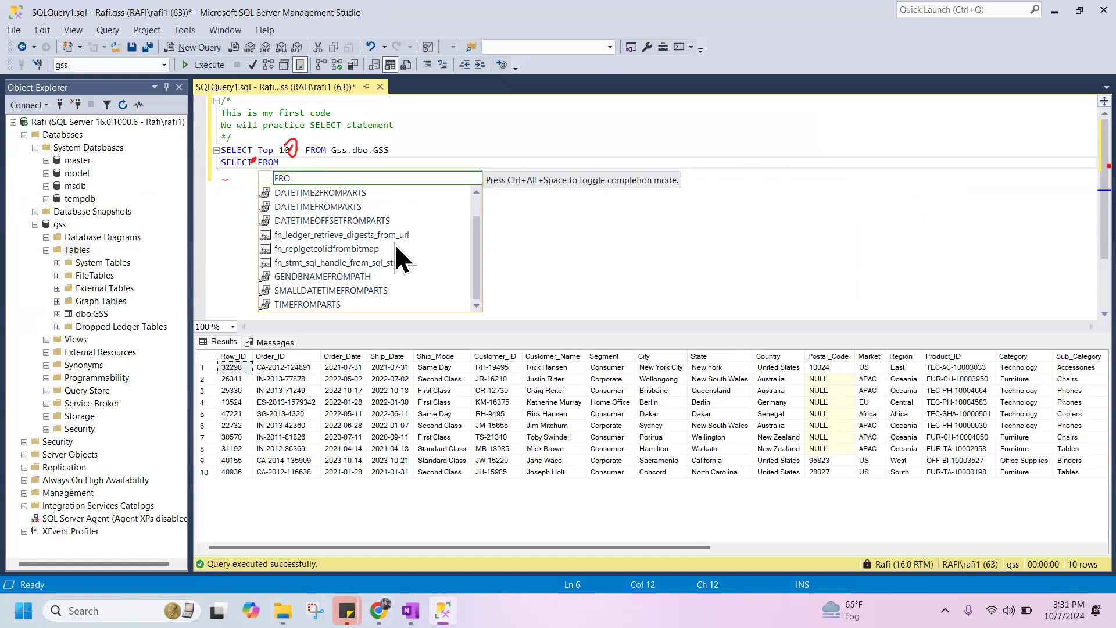
key("Escape")
key("BackSpace")
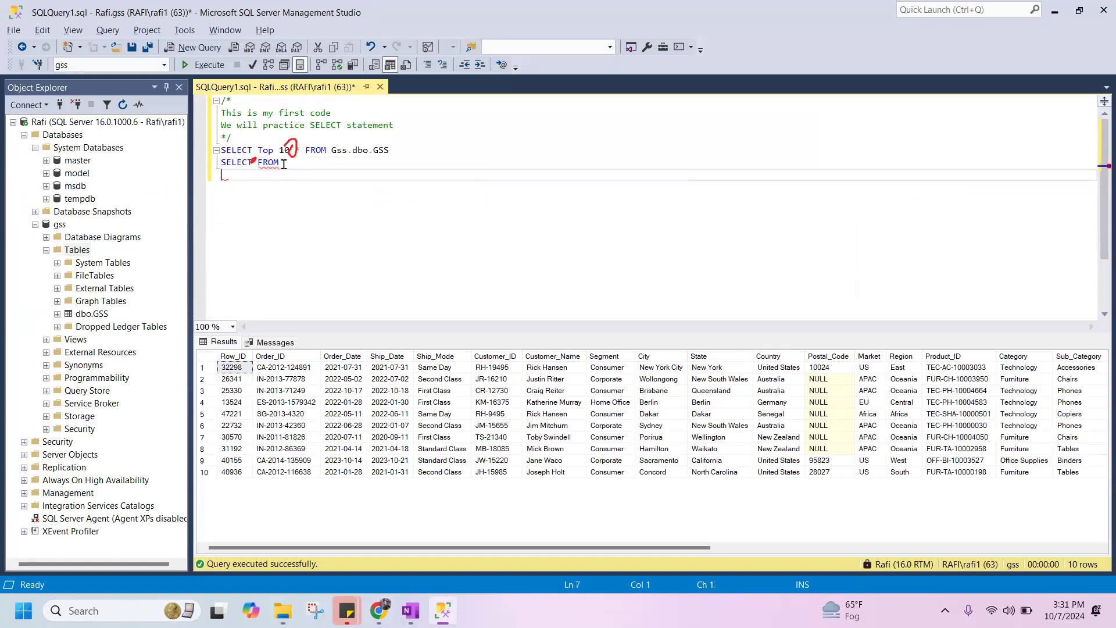
key("BackSpace")
key("BackSpace")
key("BackSpace")
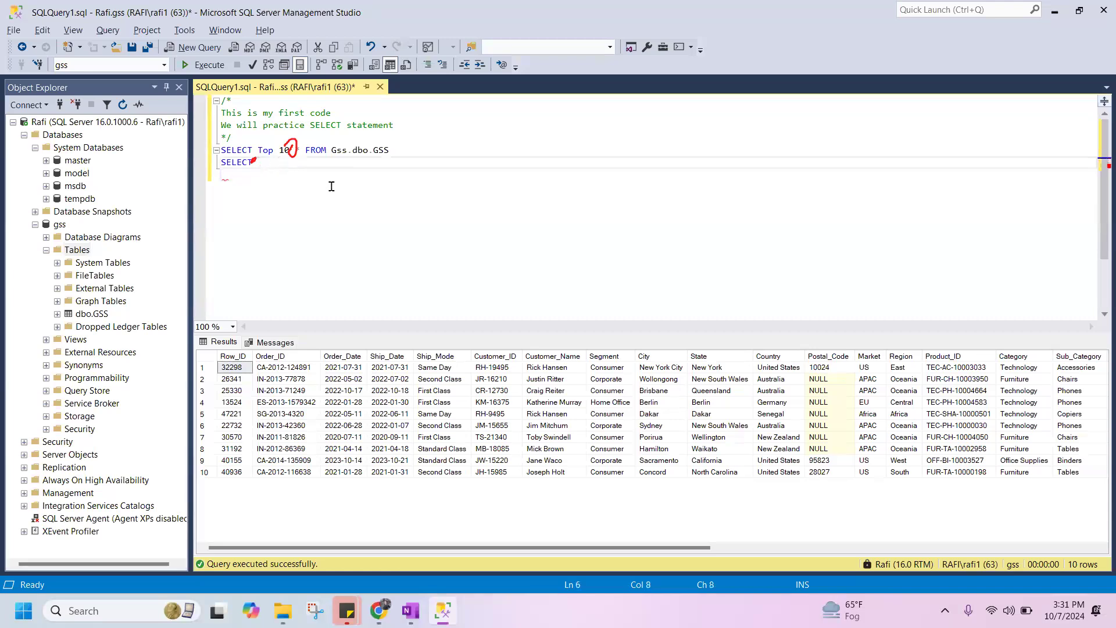
Extend the second SELECT statement with "*FROM" so it selects all columns.
type("&")
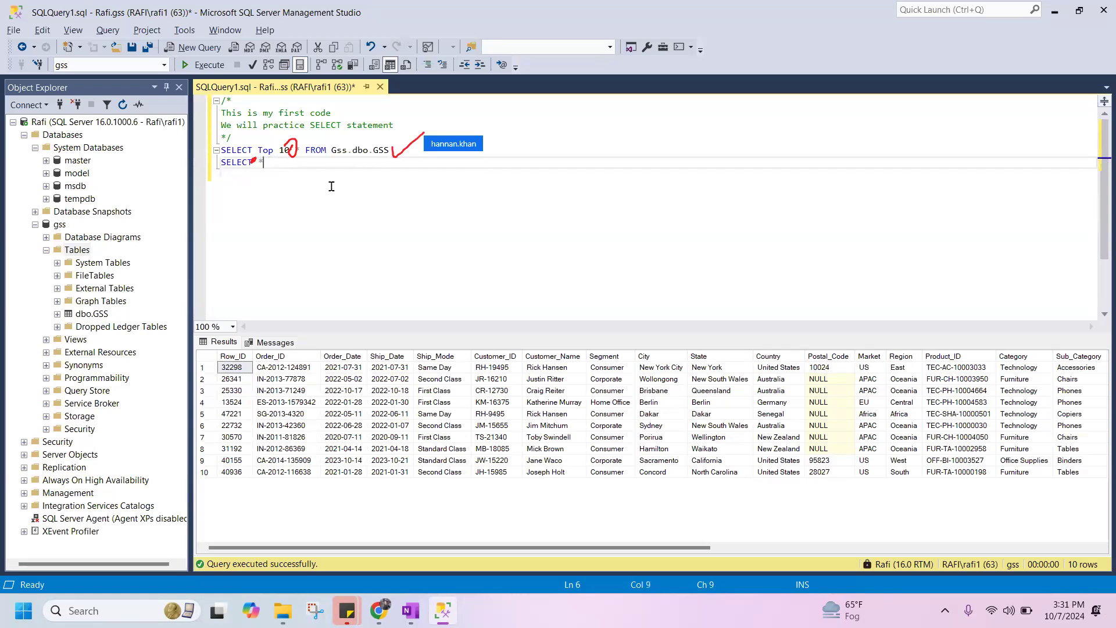
type("FRM")
key("BackSpace")
type("OM")
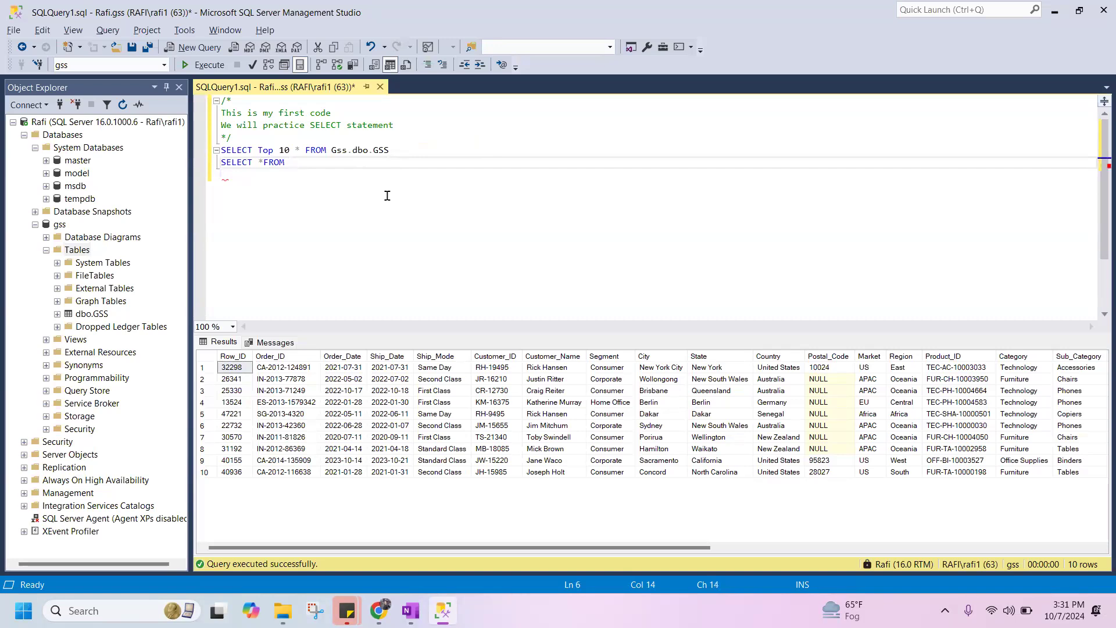
Add the gss database as the source after FROM in the second statement, choosing it from the completion suggestions.
type("GWS")
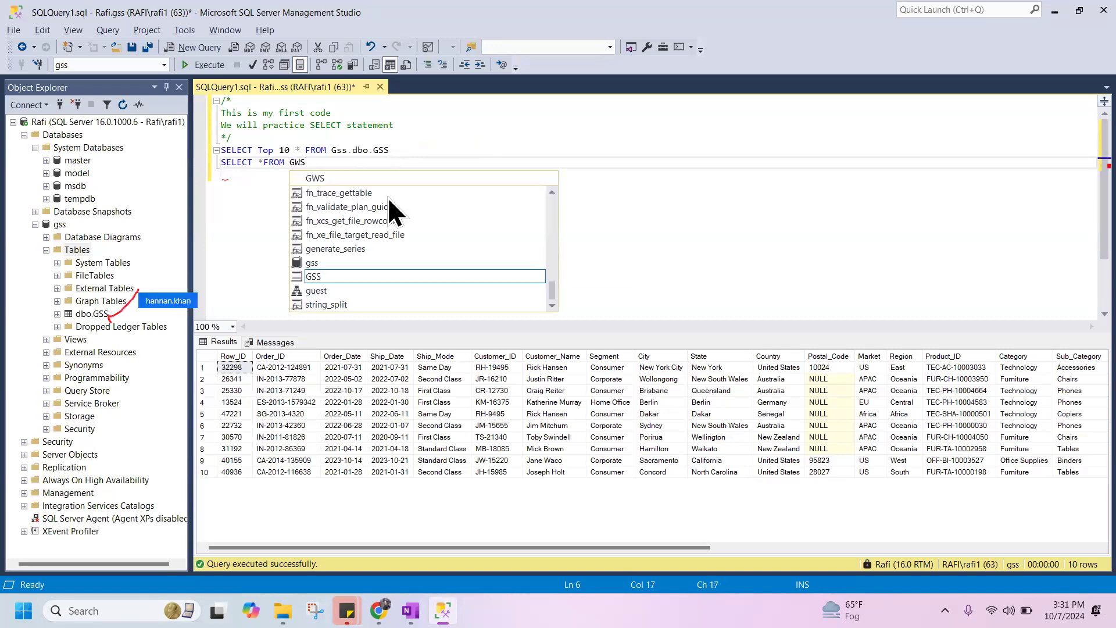
key("BackSpace")
key("BackSpace")
type("SS")
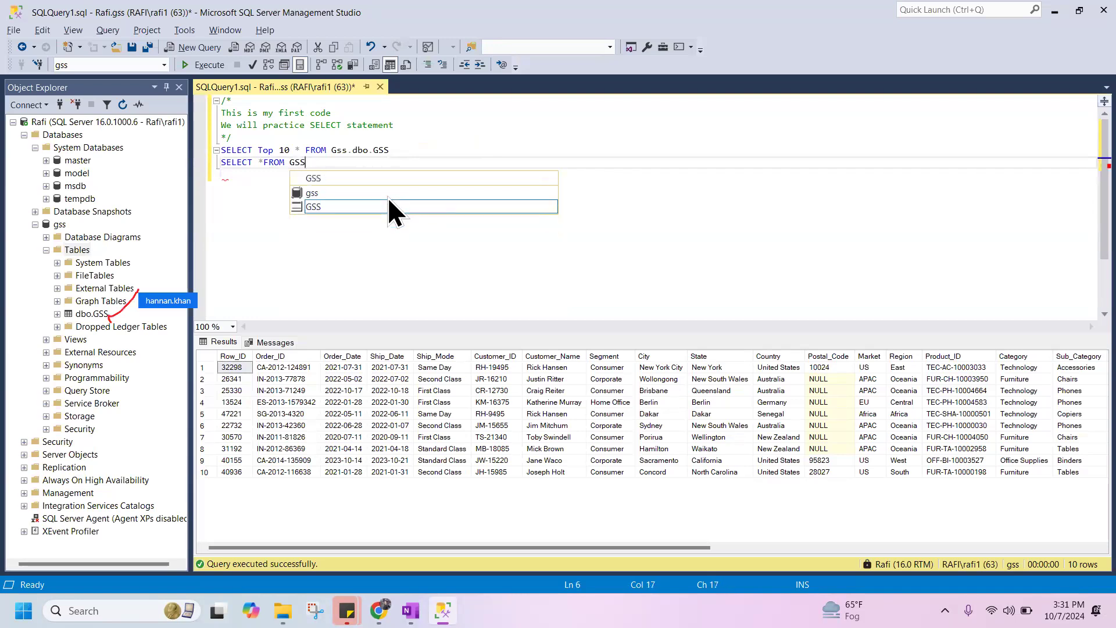
left_click(354, 192)
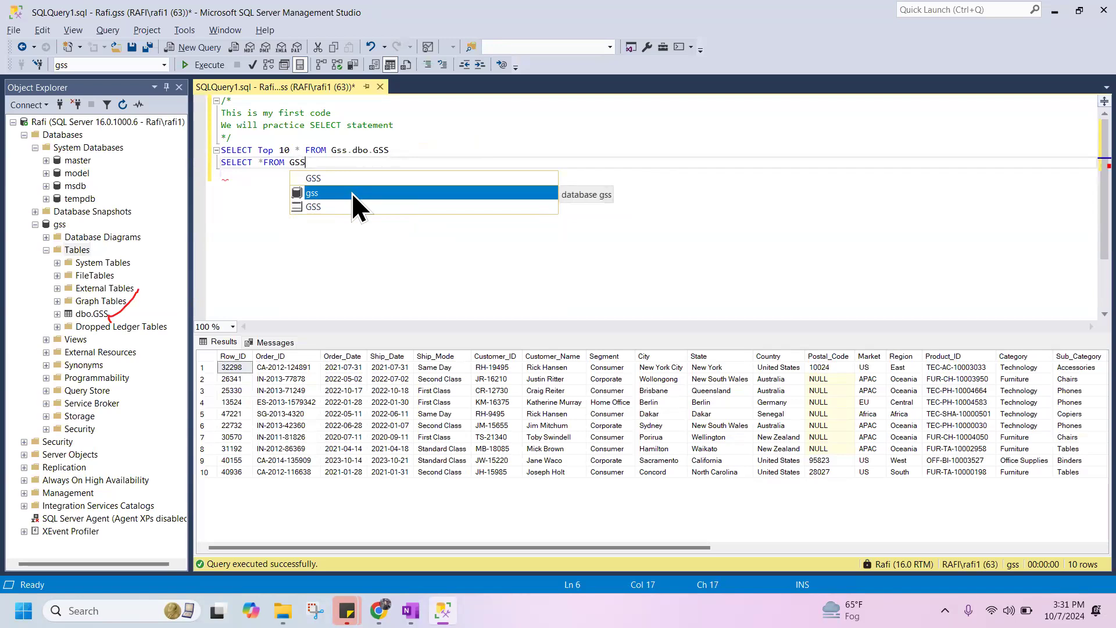
double_click(351, 193)
Append the dbo schema to the gss source and pick the GSS table from the suggestions.
type(".dvo")
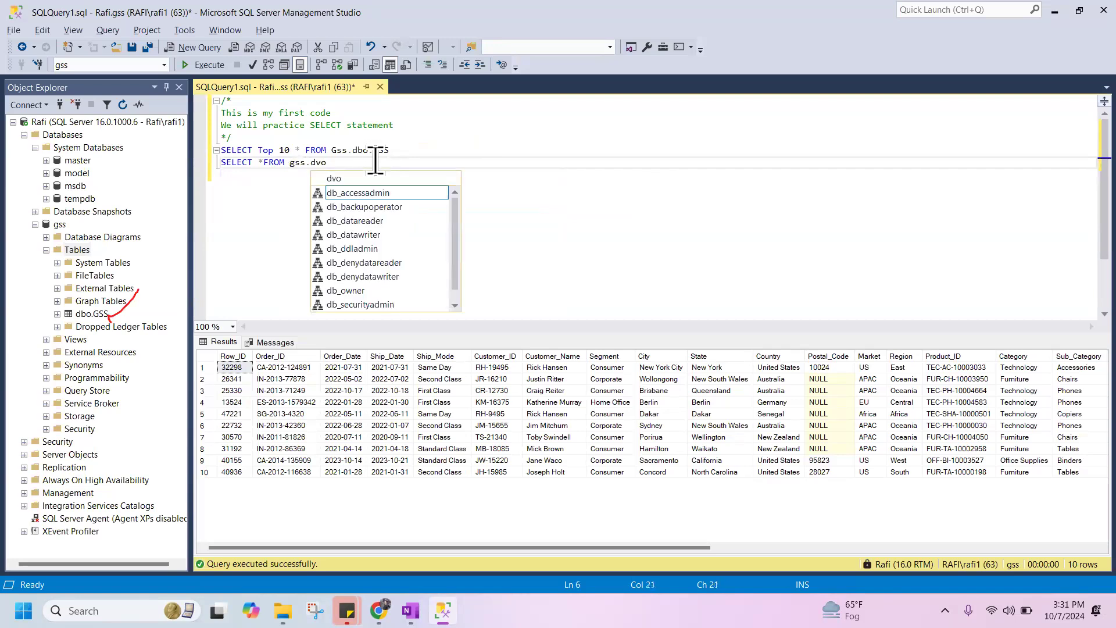
key("BackSpace")
key("BackSpace")
type("bo")
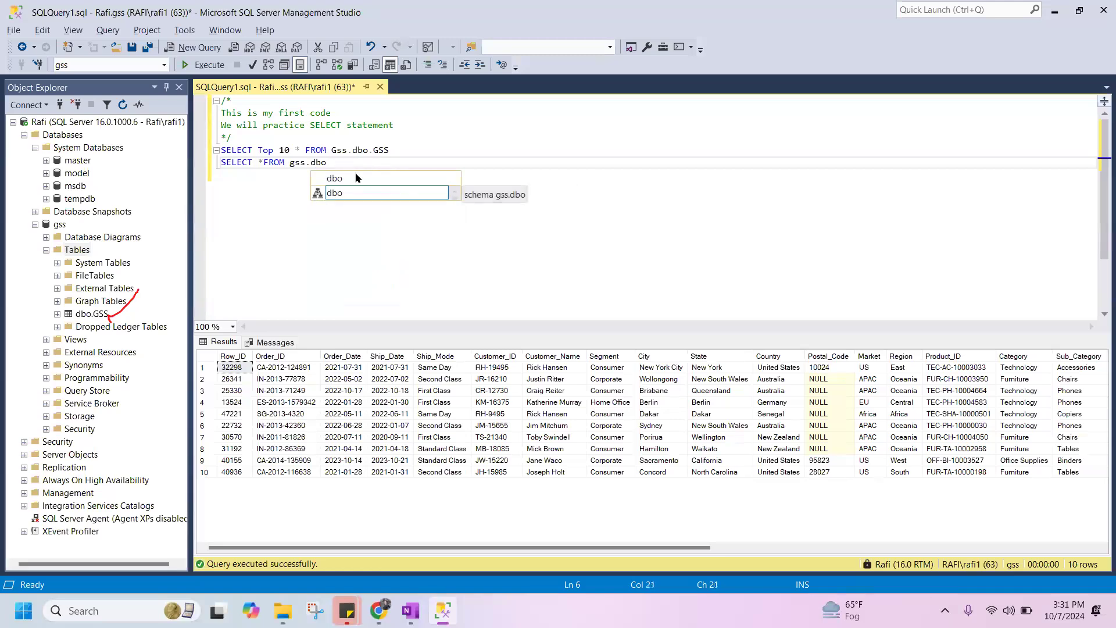
left_click(352, 191)
double_click(377, 190)
type(".")
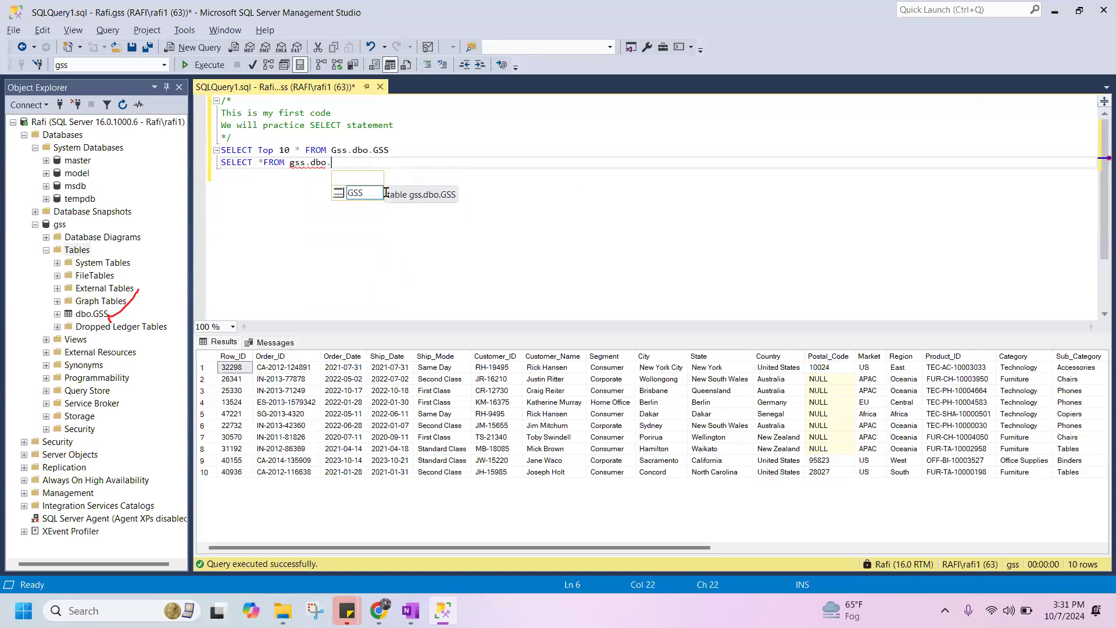
left_click(369, 199)
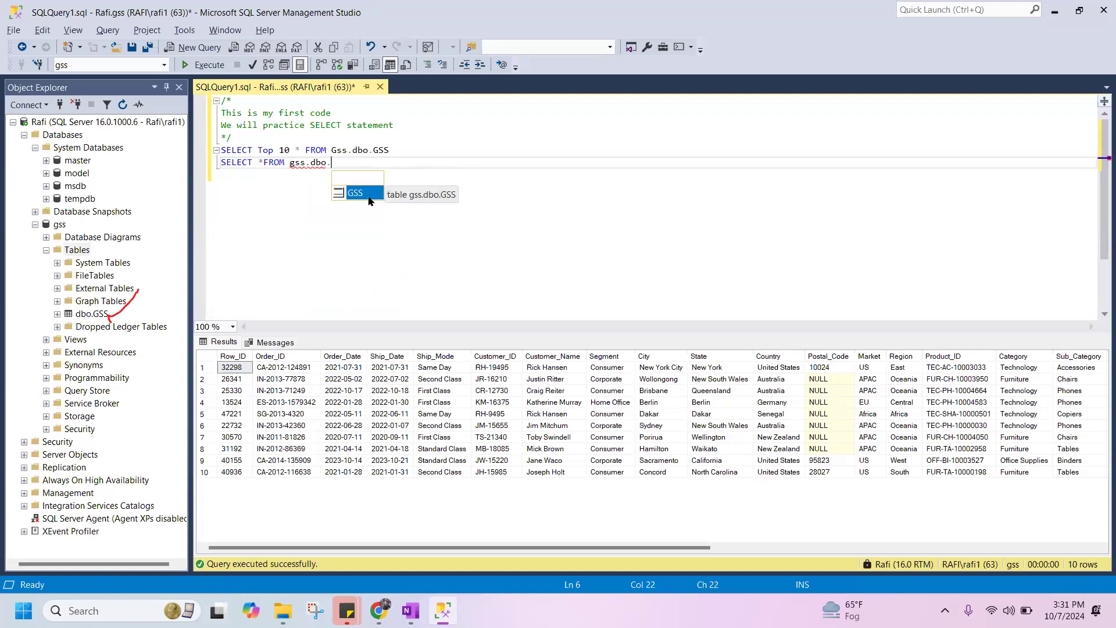